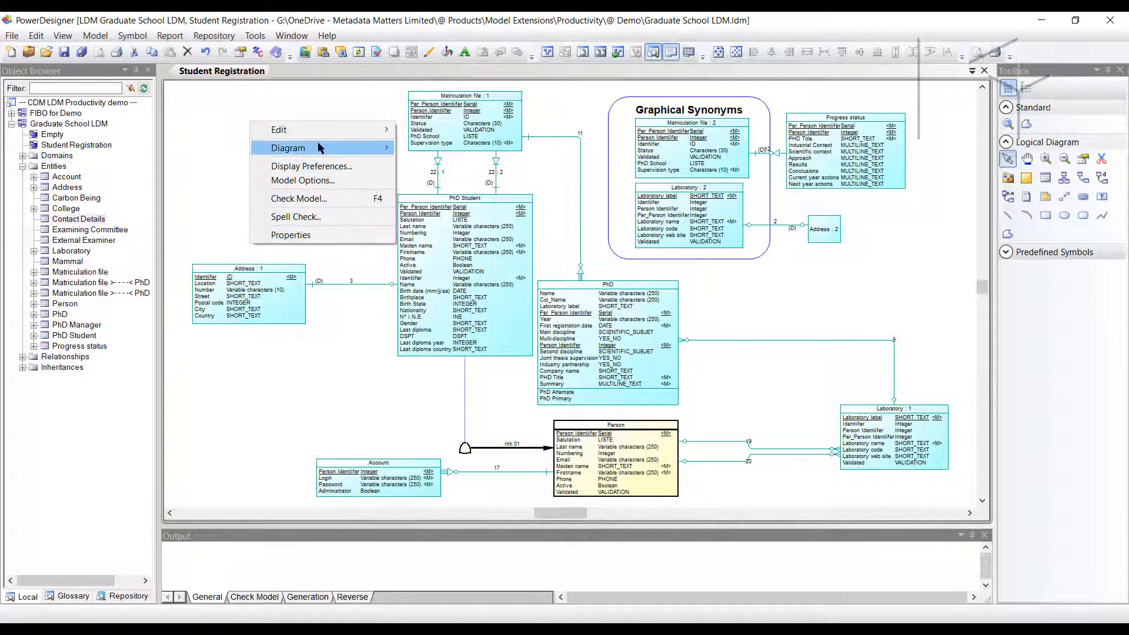
mouse_move(321, 149)
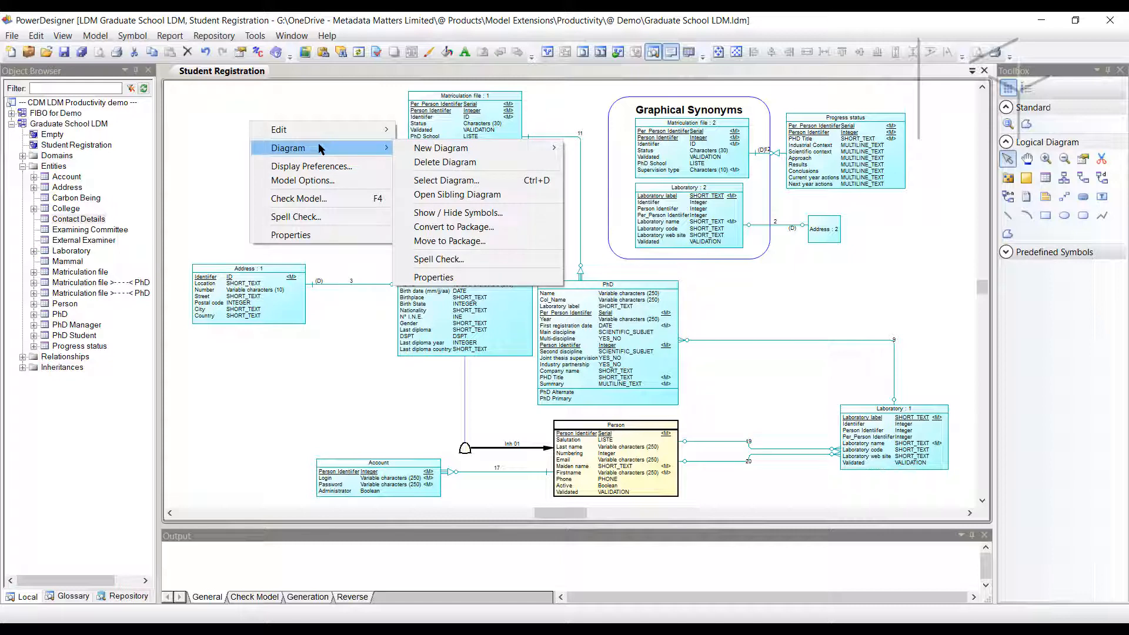
left_click(217, 147)
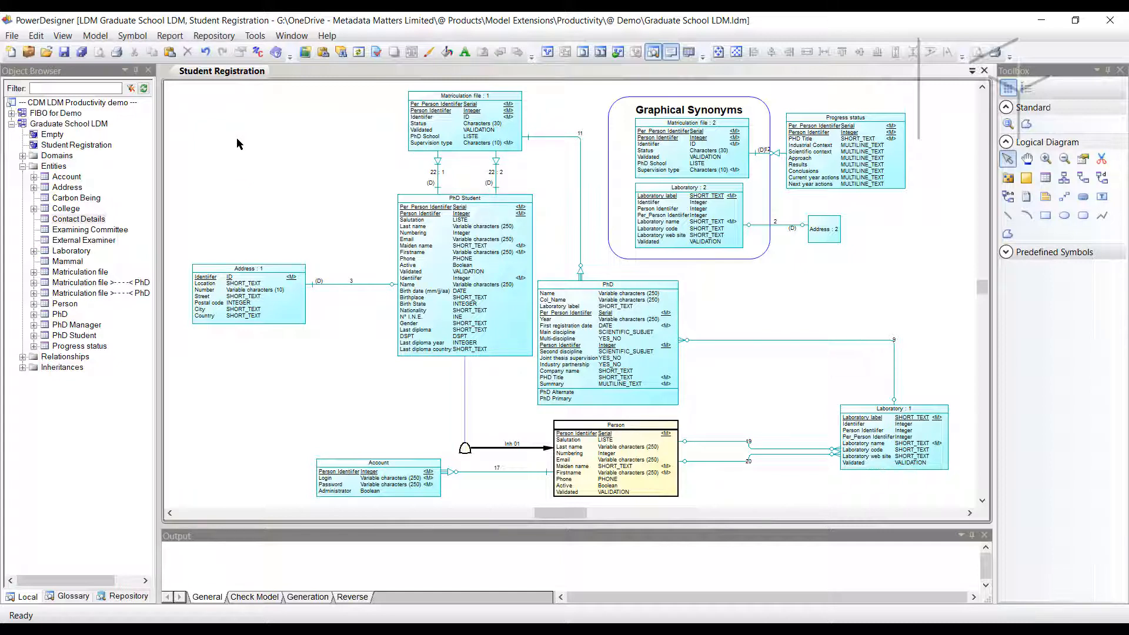
- Attach the Metadata Matters extension "CDM LDM - Productivity" to the Graduate School LDM model and check its entry under Extensions
left_click(95, 37)
left_click(52, 347)
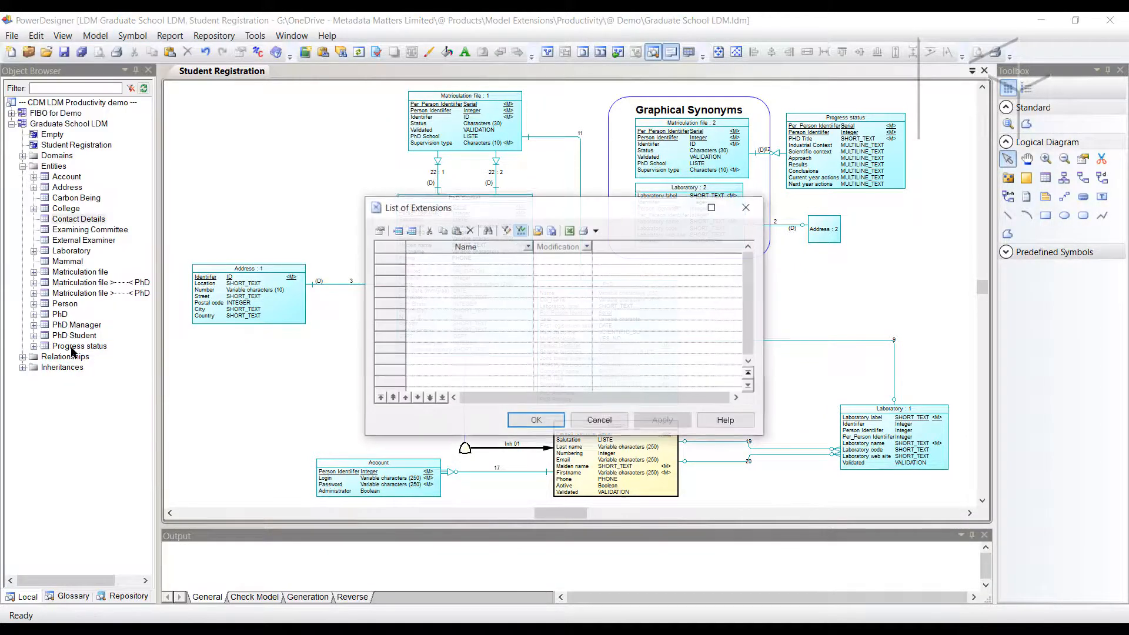
left_click(537, 230)
left_click(517, 350)
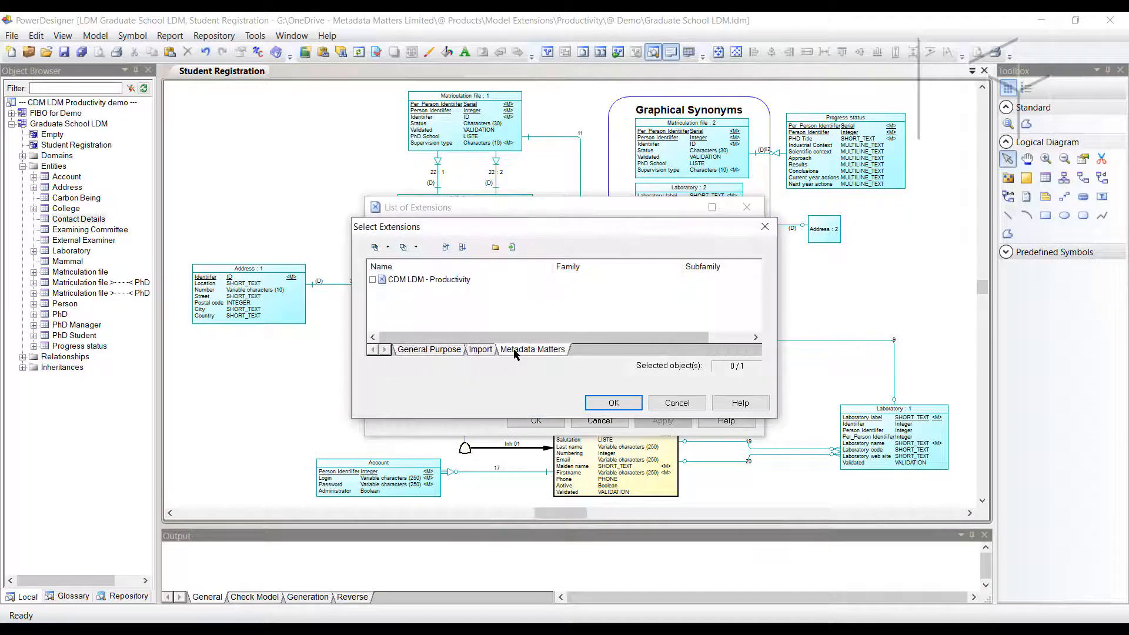
left_click(374, 279)
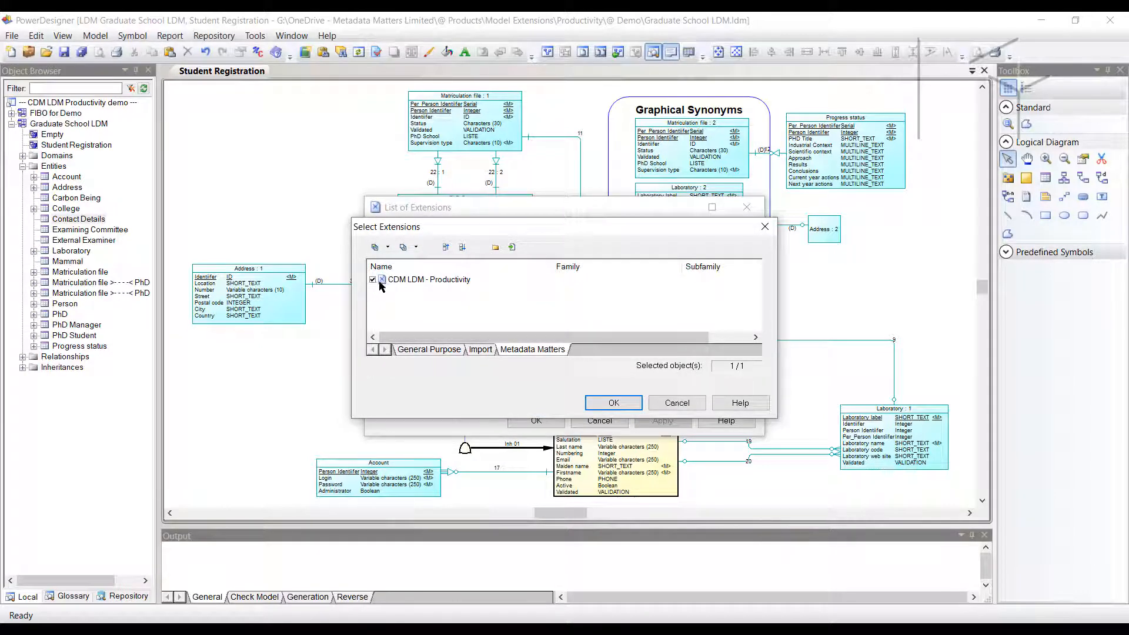
left_click(611, 404)
left_click(556, 420)
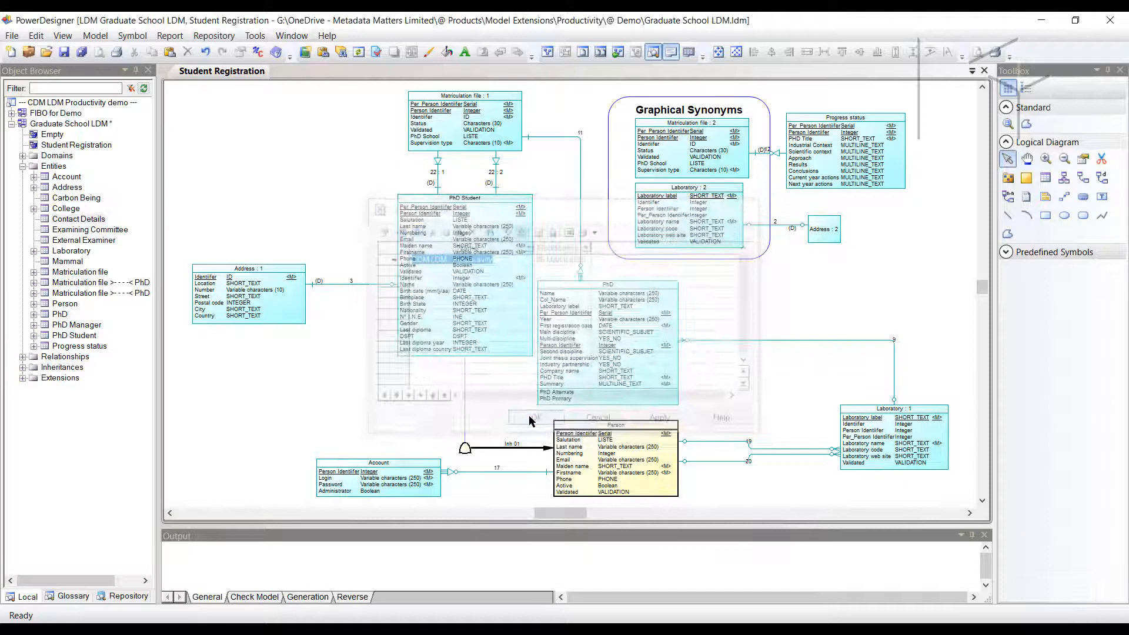
left_click(22, 378)
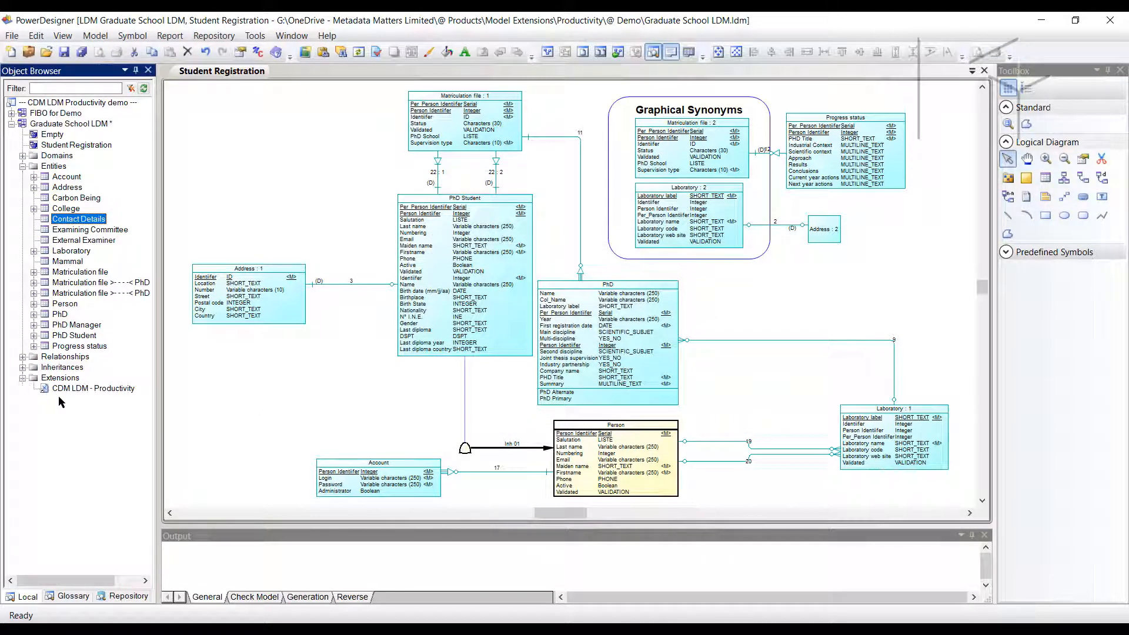
left_click(22, 378)
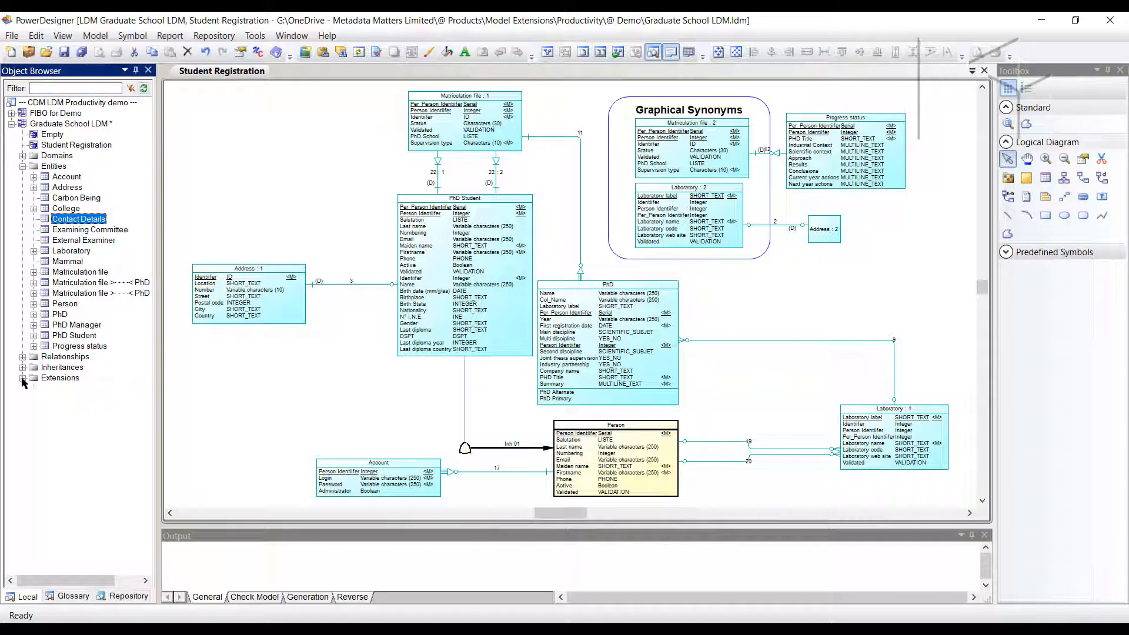
- Examine the commands offered for the Contact Details entity and the Student Registration diagram, including the Standards and Diagram Symbols options
right_click(87, 221)
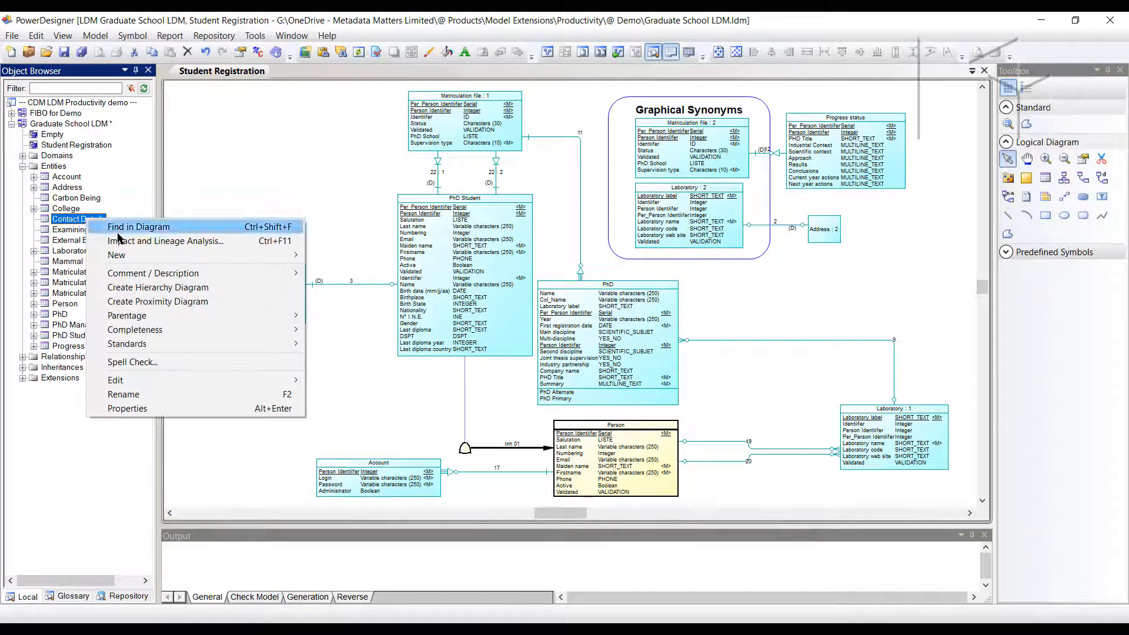
mouse_move(150, 279)
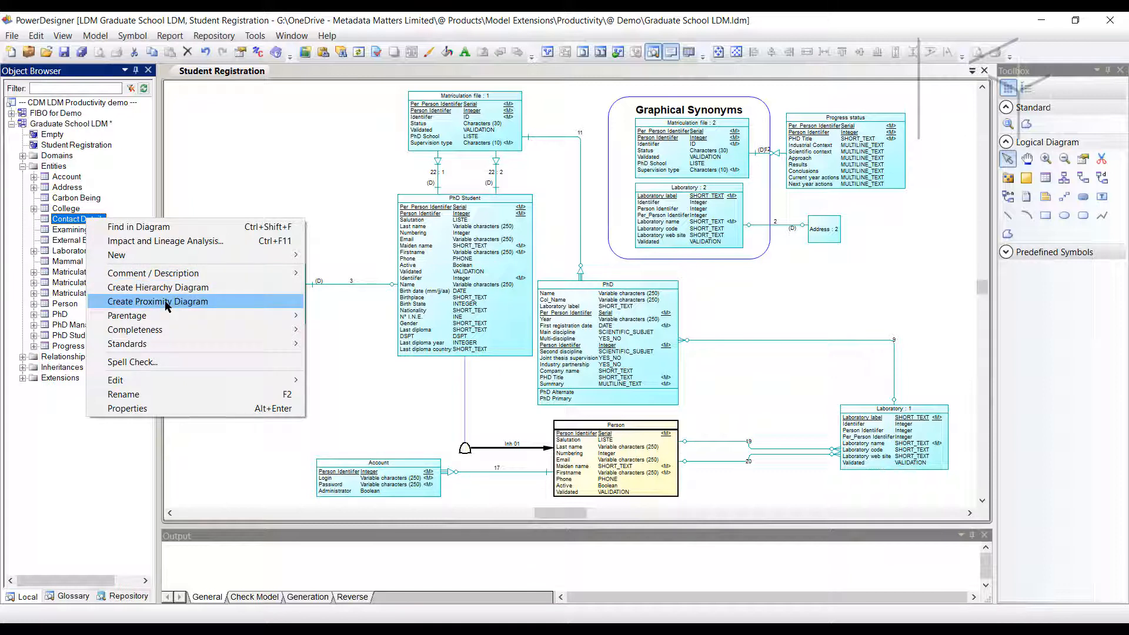
mouse_move(168, 319)
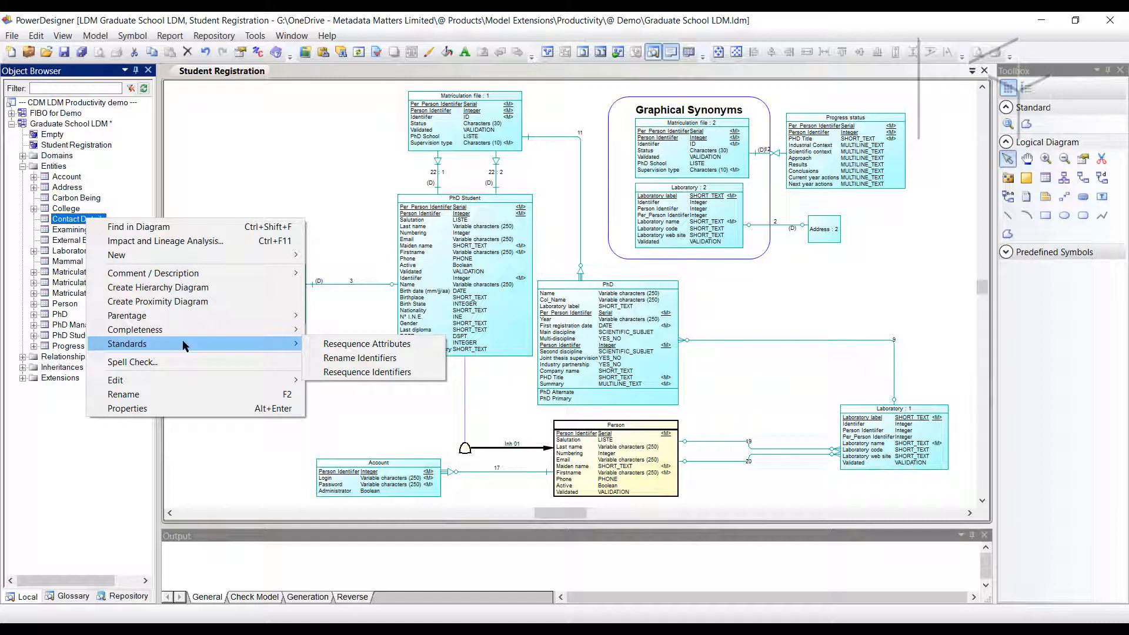
left_click(301, 180)
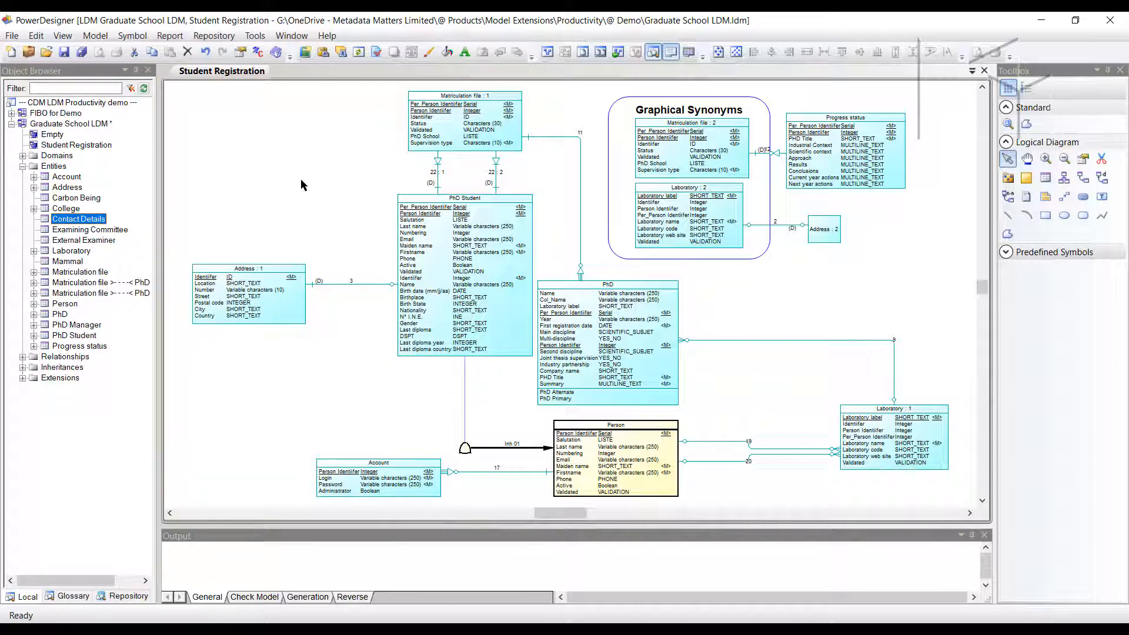
right_click(301, 185)
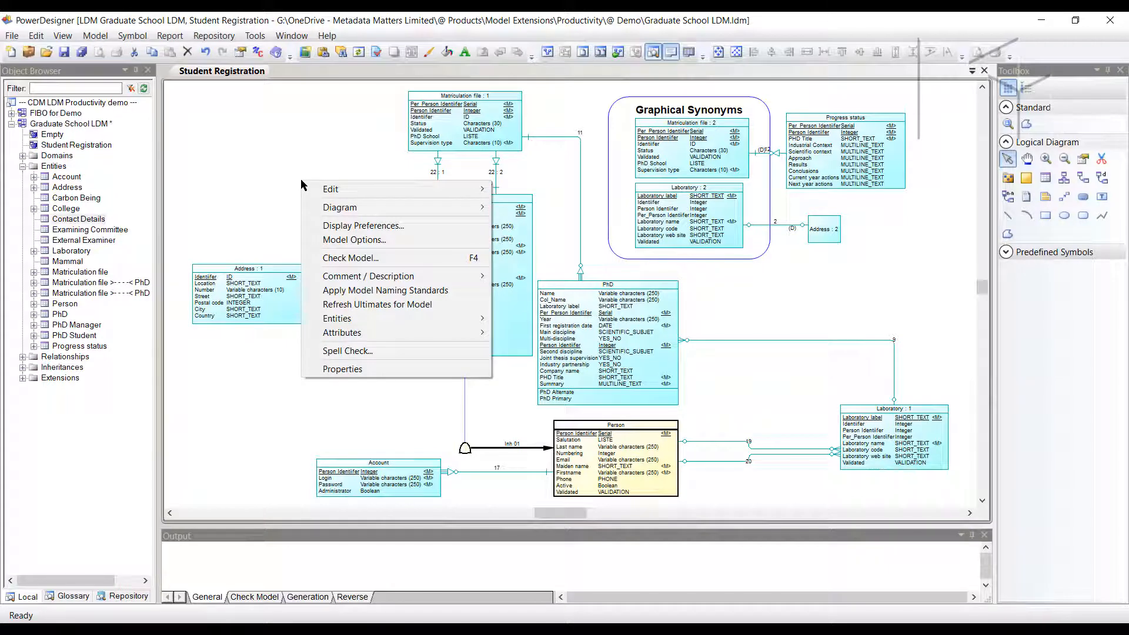
mouse_move(359, 215)
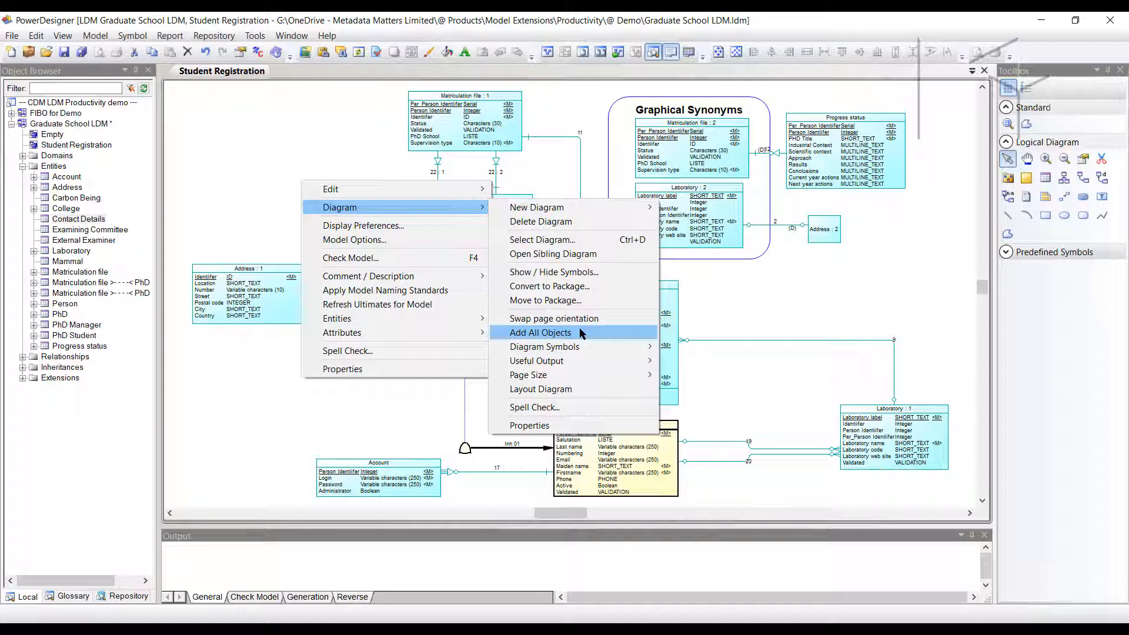
mouse_move(591, 351)
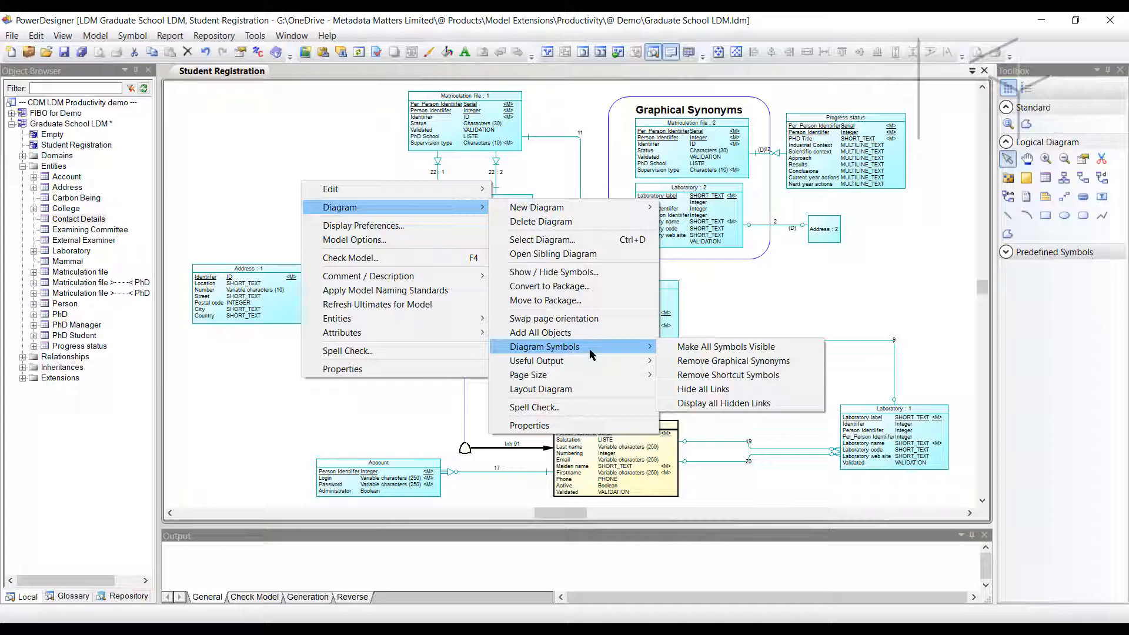
mouse_move(617, 365)
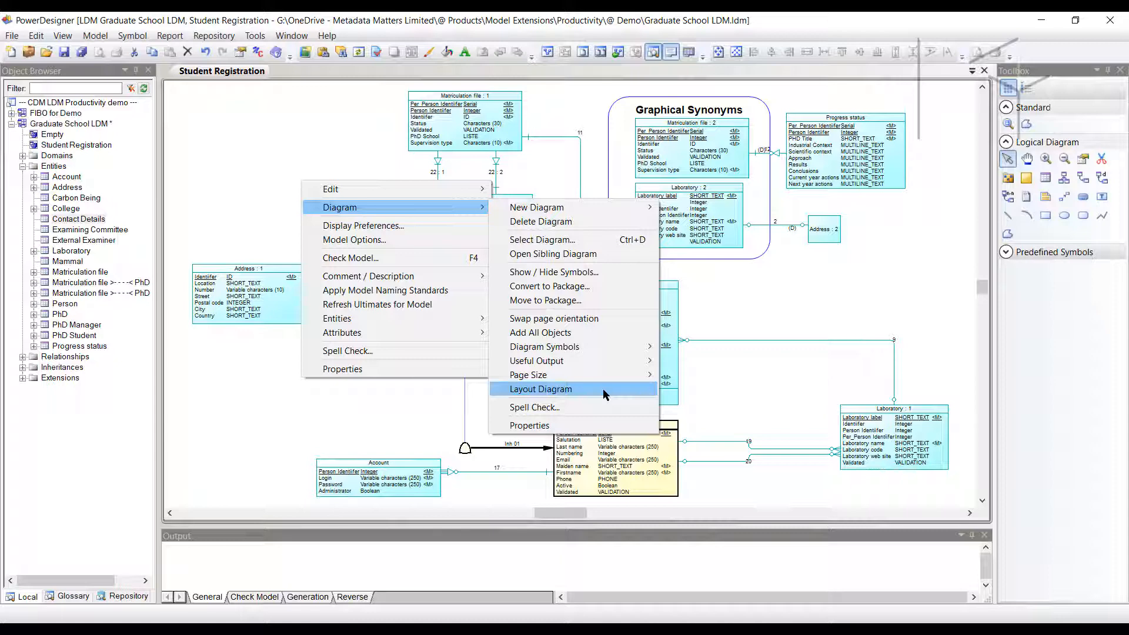
left_click(219, 142)
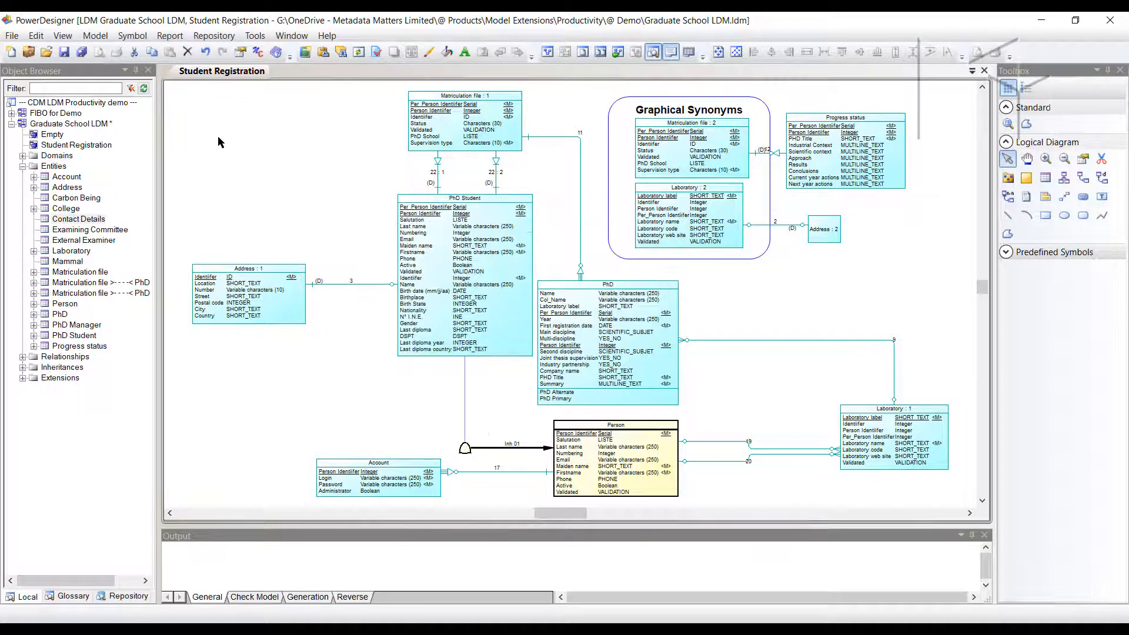
- Open the properties of the Student Registration diagram
left_click(32, 147)
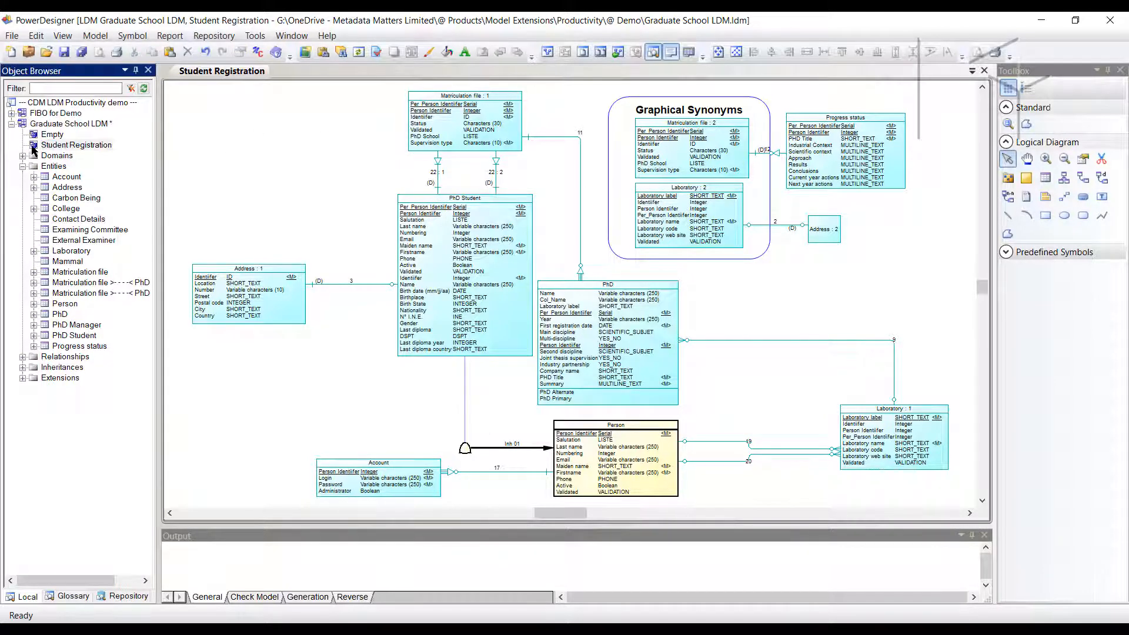
right_click(33, 147)
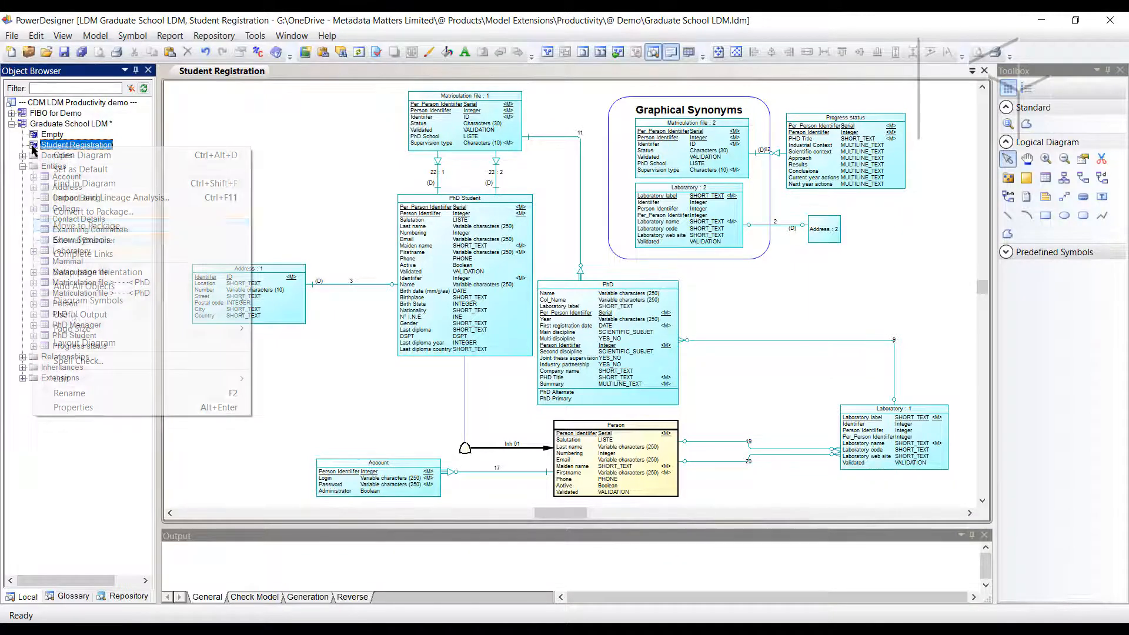
left_click(104, 412)
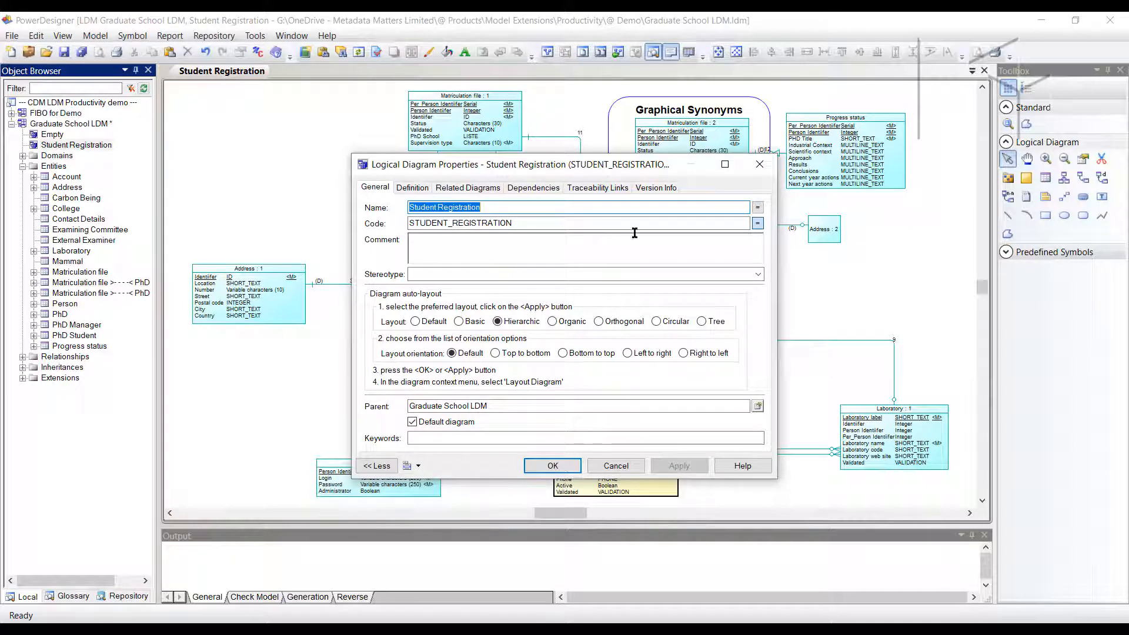
- Examine the built-in Auto-Layout styles and the orientation setting of the Orthogonal style without applying a layout
left_click(736, 52)
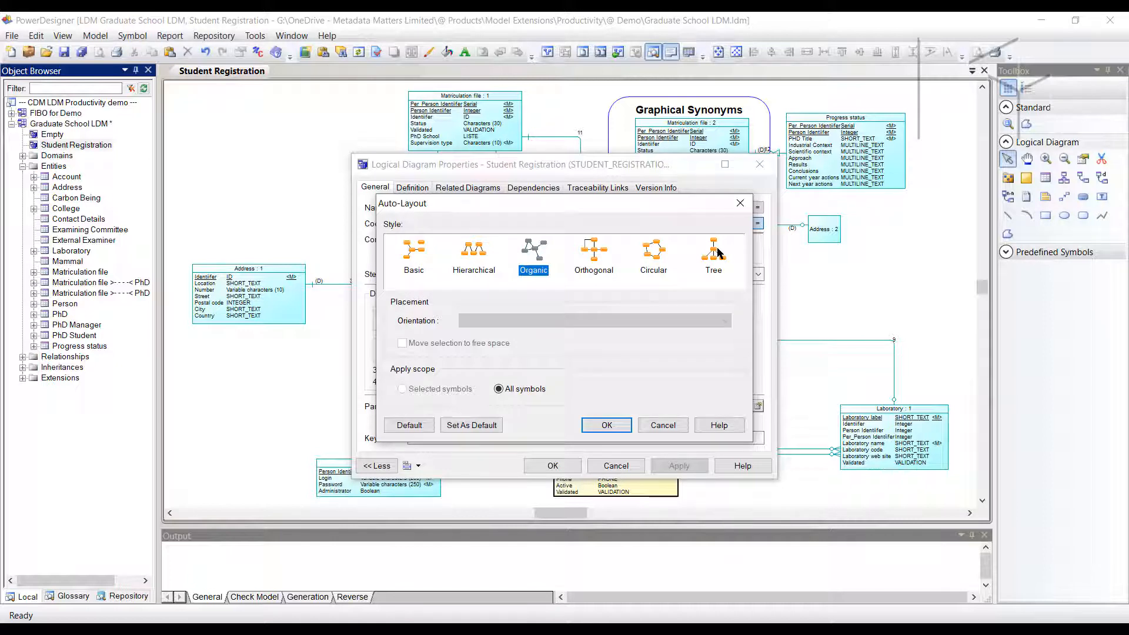
left_click(594, 251)
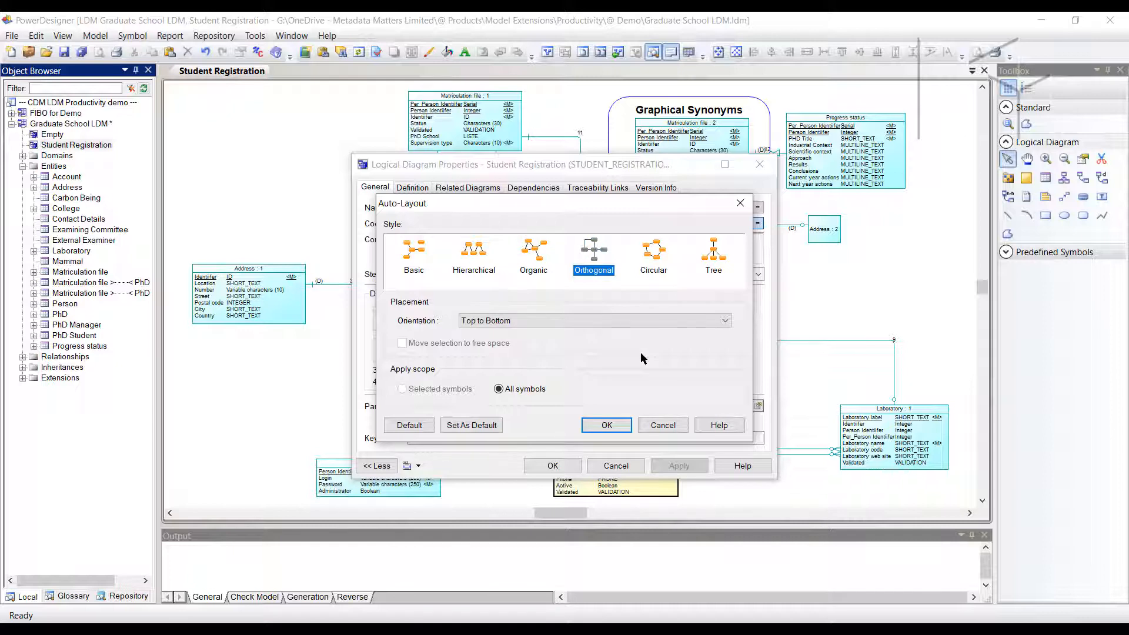
left_click(663, 426)
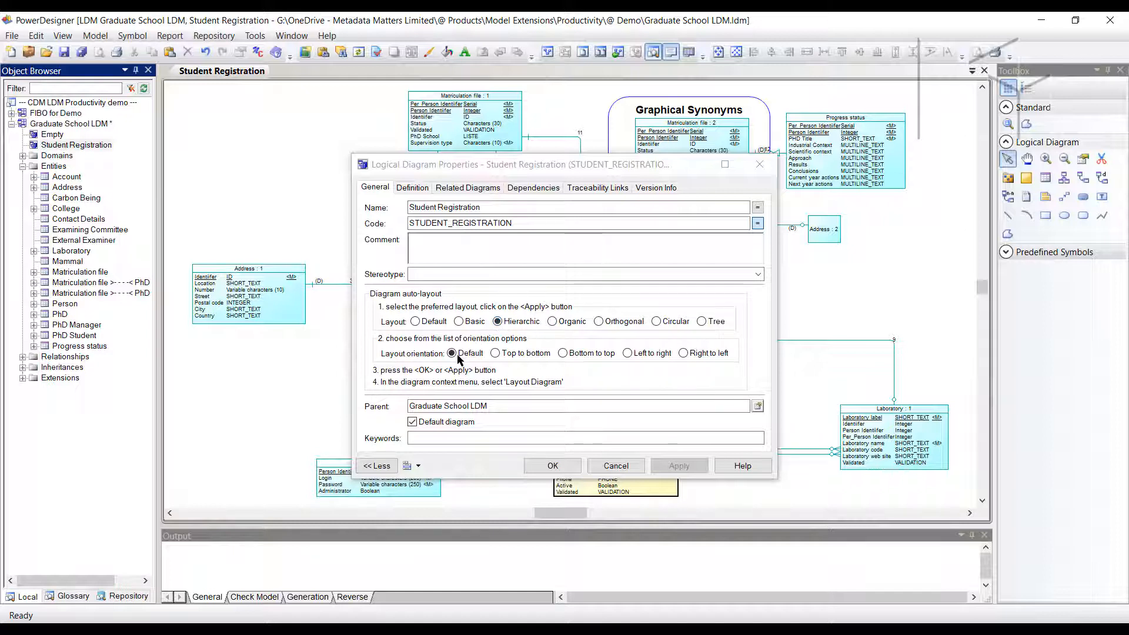
- Set the Student Registration diagram's preferred auto-layout to Organic, keeping the Default orientation
left_click(552, 322)
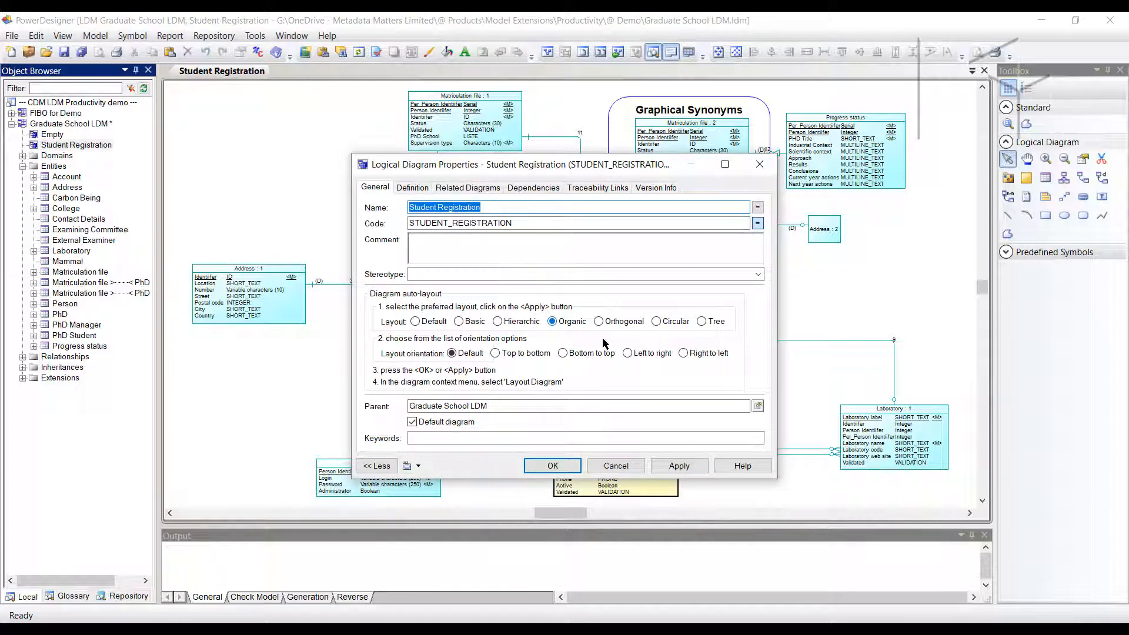
left_click(681, 468)
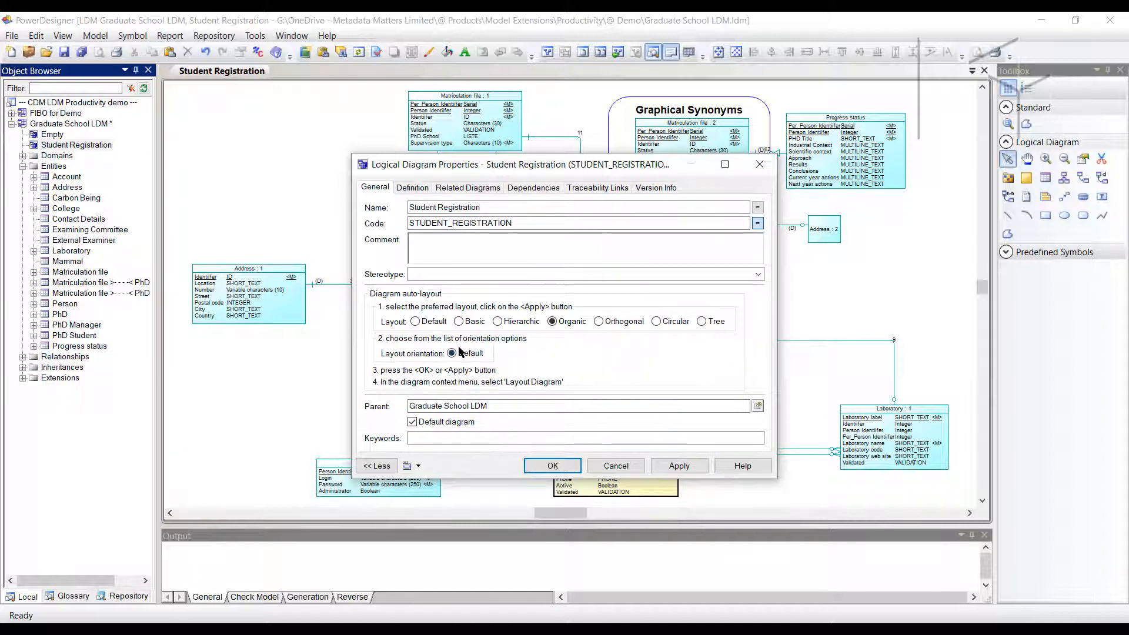
left_click(551, 466)
- Apply the preferred automatic layout to the Student Registration diagram and view the rearranged symbols
right_click(319, 350)
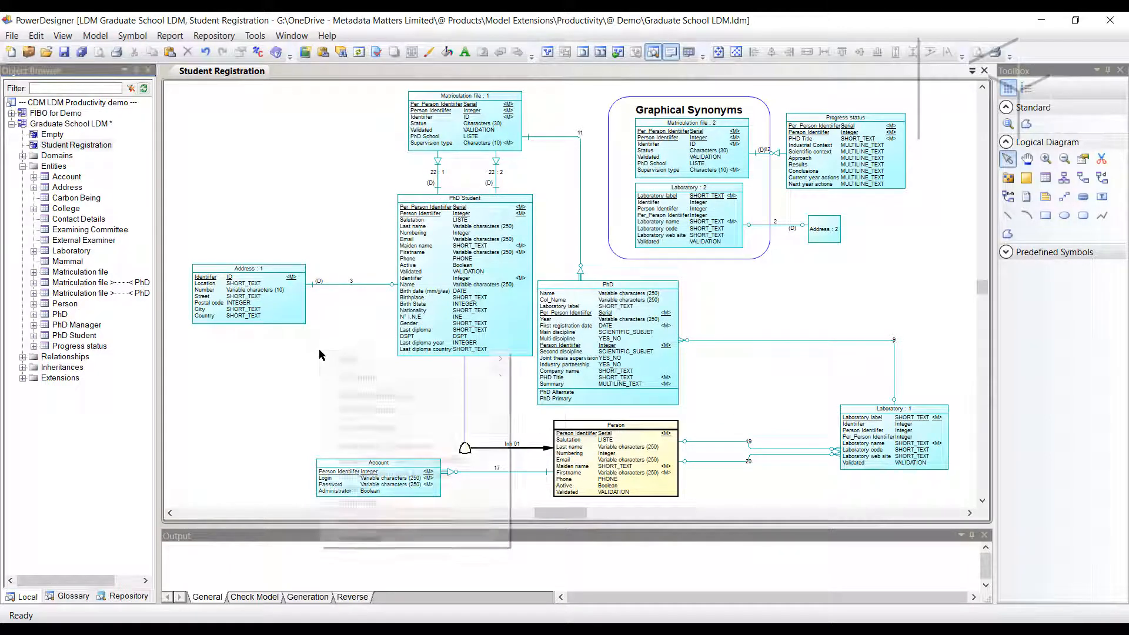
mouse_move(395, 379)
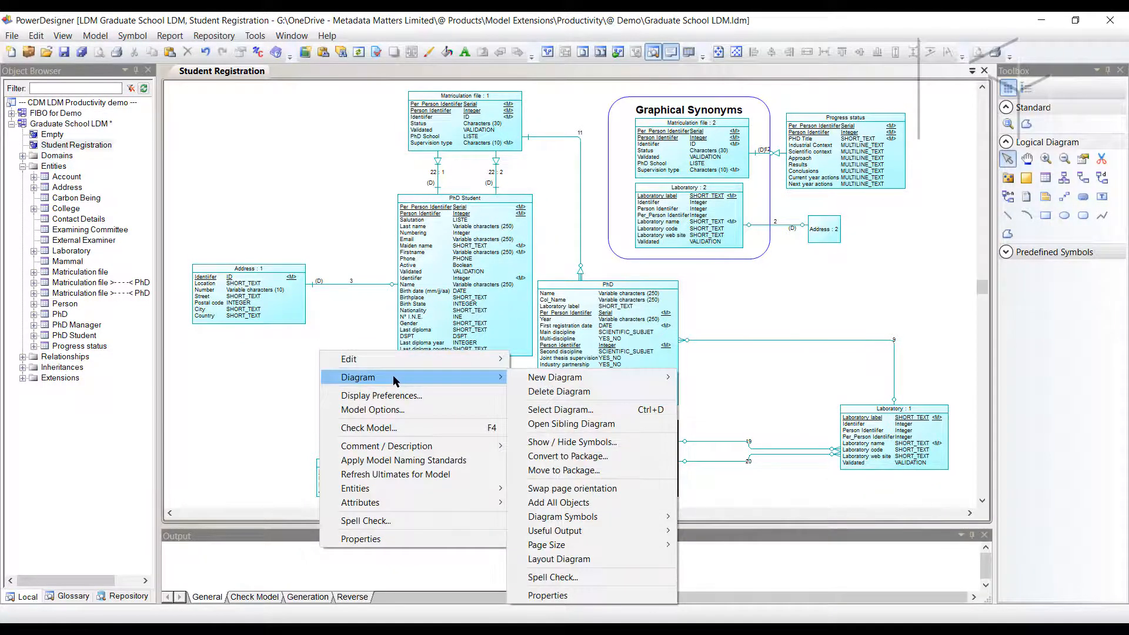
left_click(590, 560)
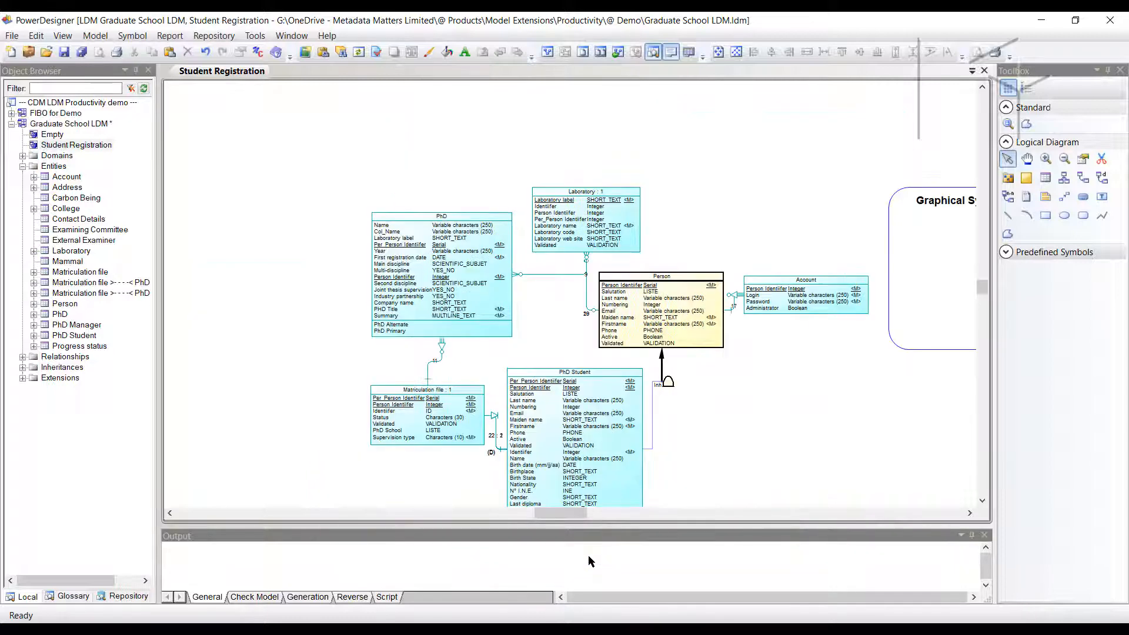
scroll(711, 413, "down", 3)
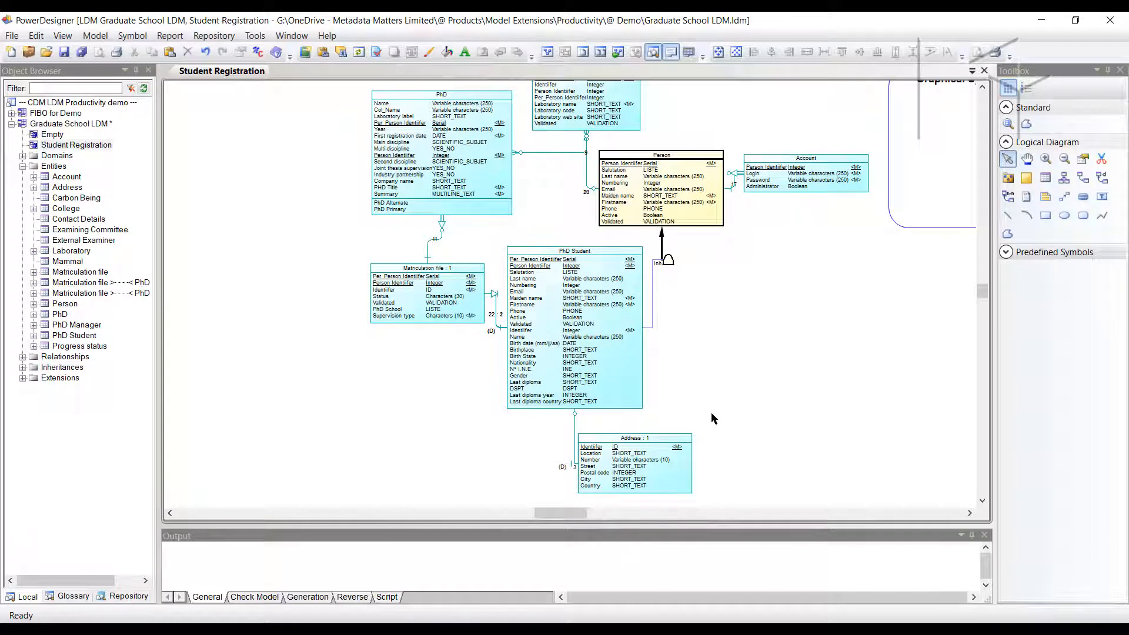
key("F8")
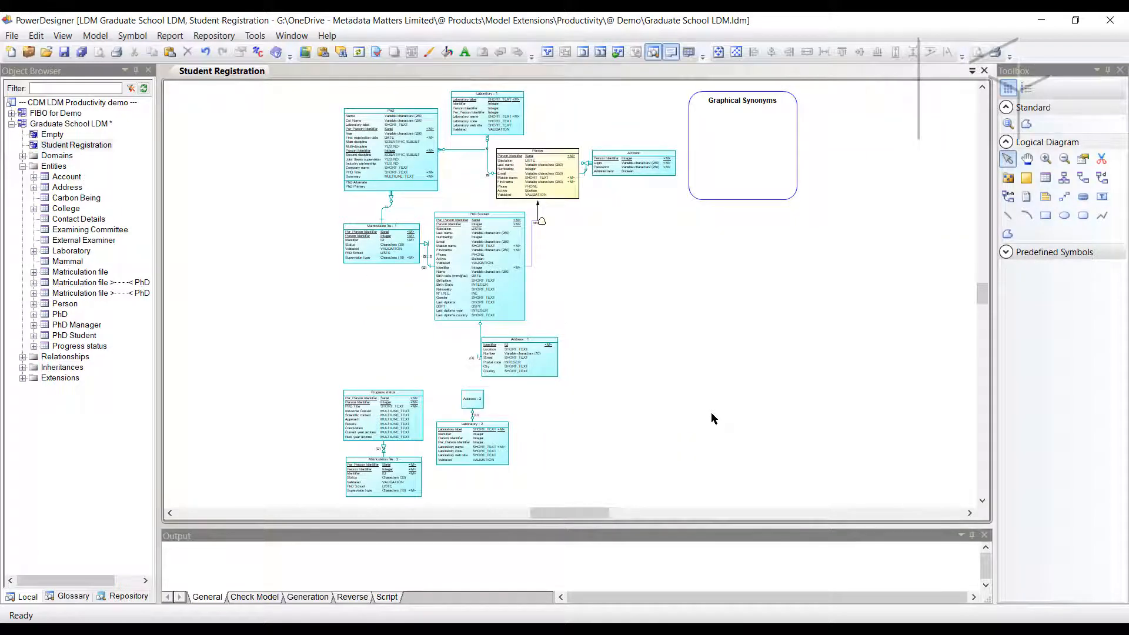
- Undo the automatic layout of the Student Registration diagram
key("ctrl+z")
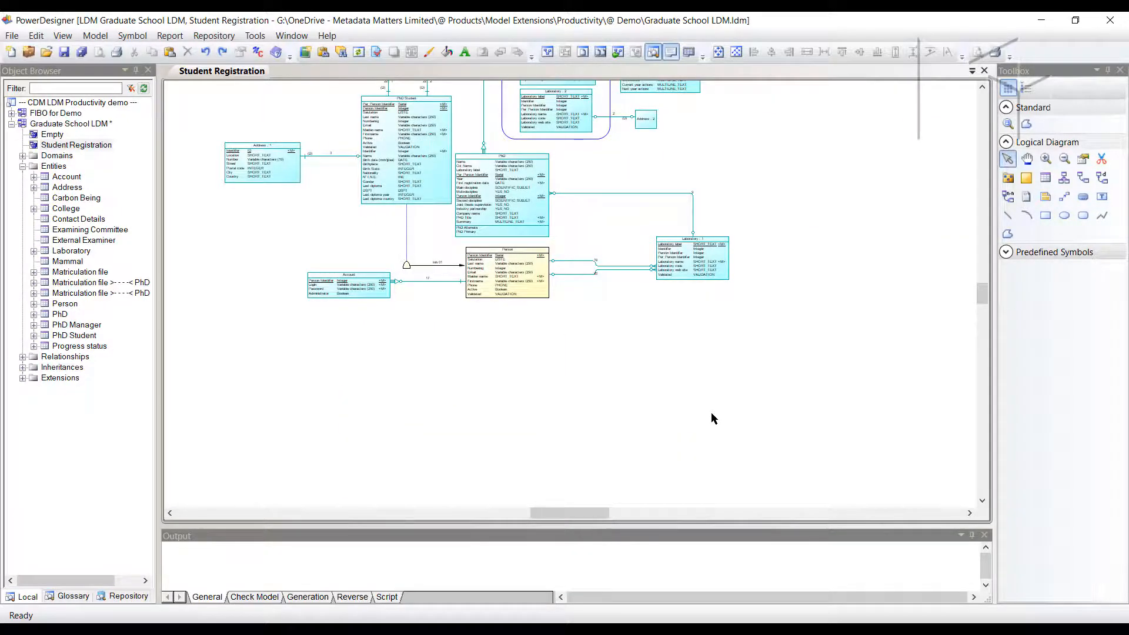
key("F8")
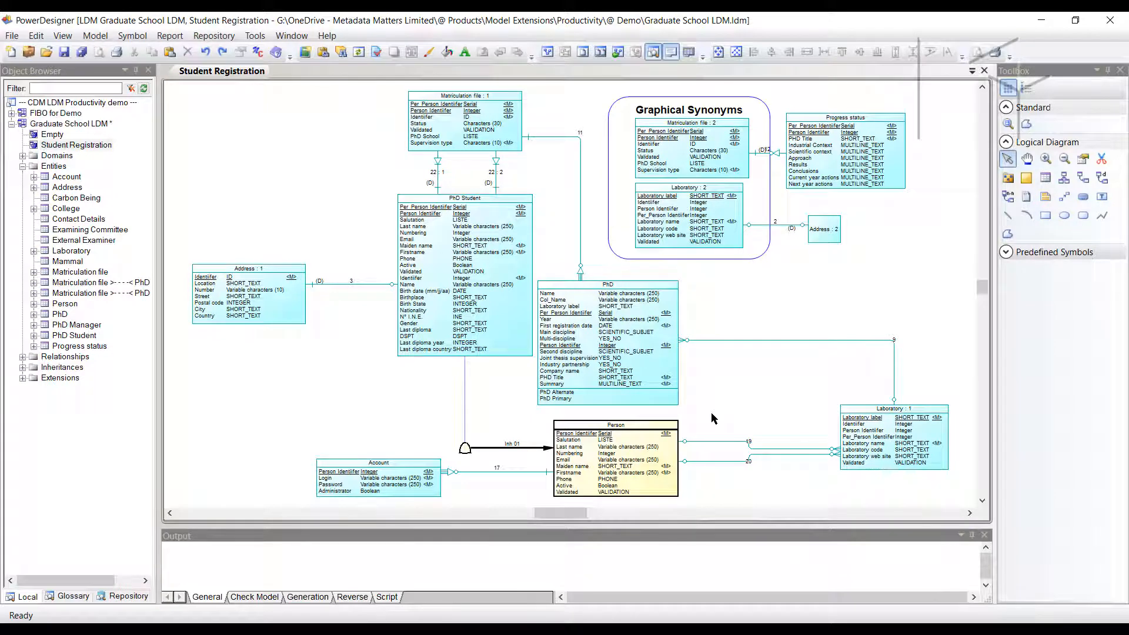
- Open the properties of the Person entity to show its identifiers
scroll(711, 414, "down", 1)
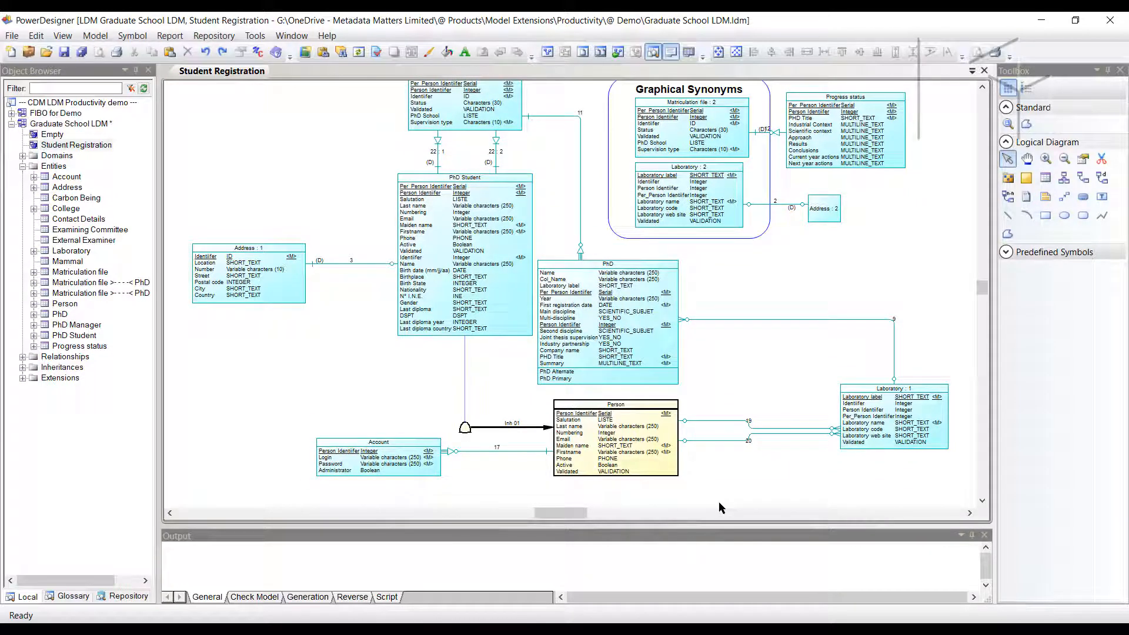
scroll(650, 453, "down", 2)
scroll(650, 453, "down", 2)
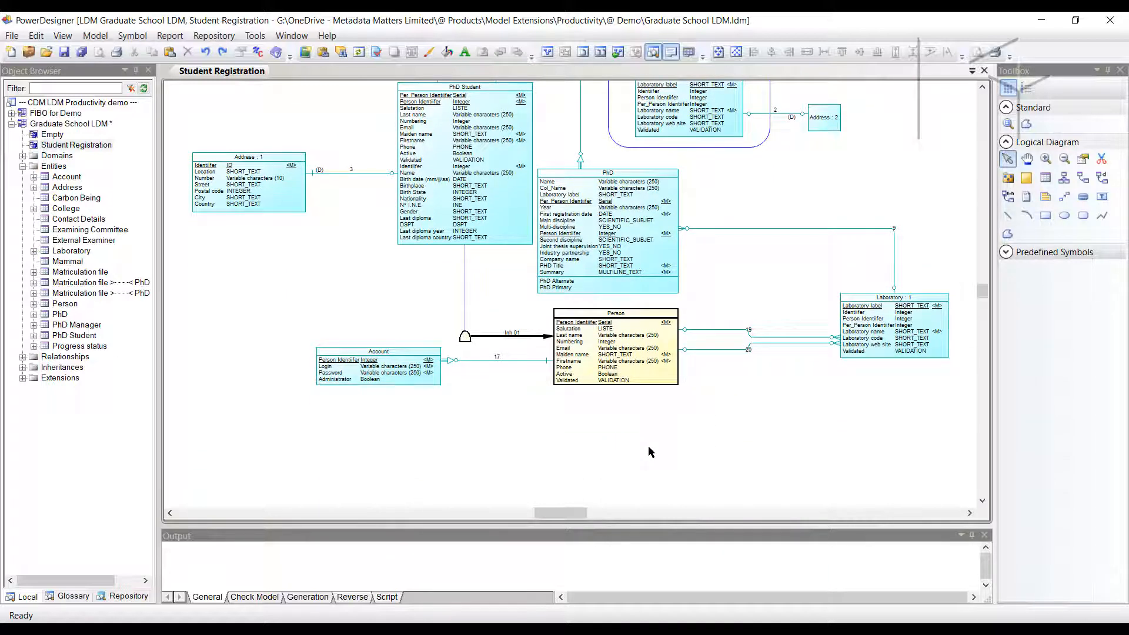
left_click(628, 321)
double_click(627, 318)
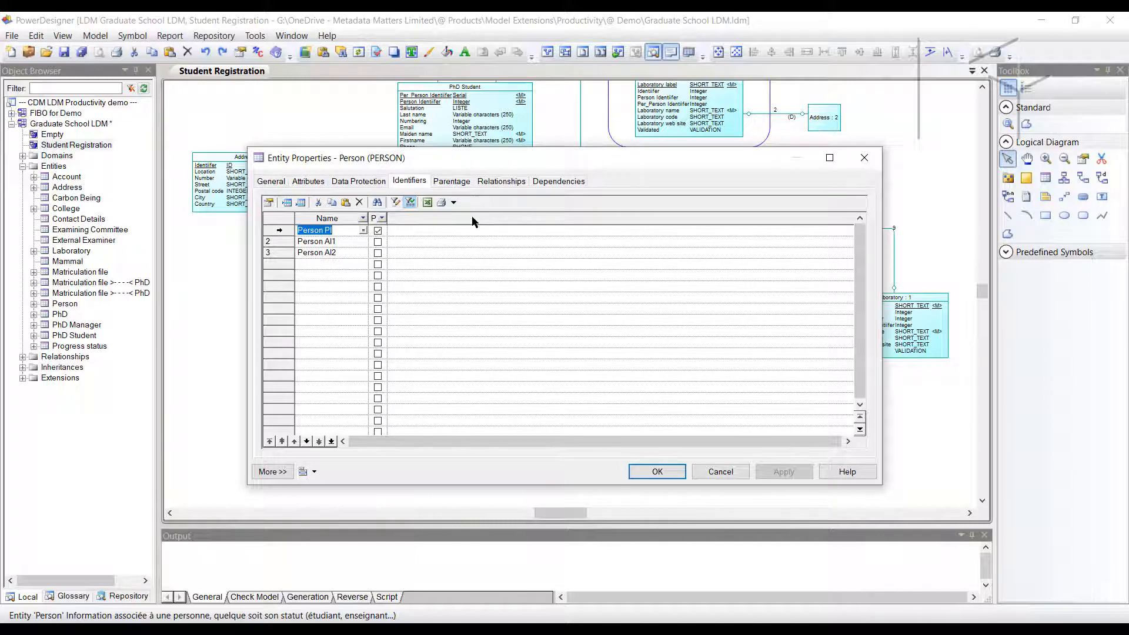
- Review the Person entity's inheritance level and parents, and refresh its ultimate parents
left_click(453, 186)
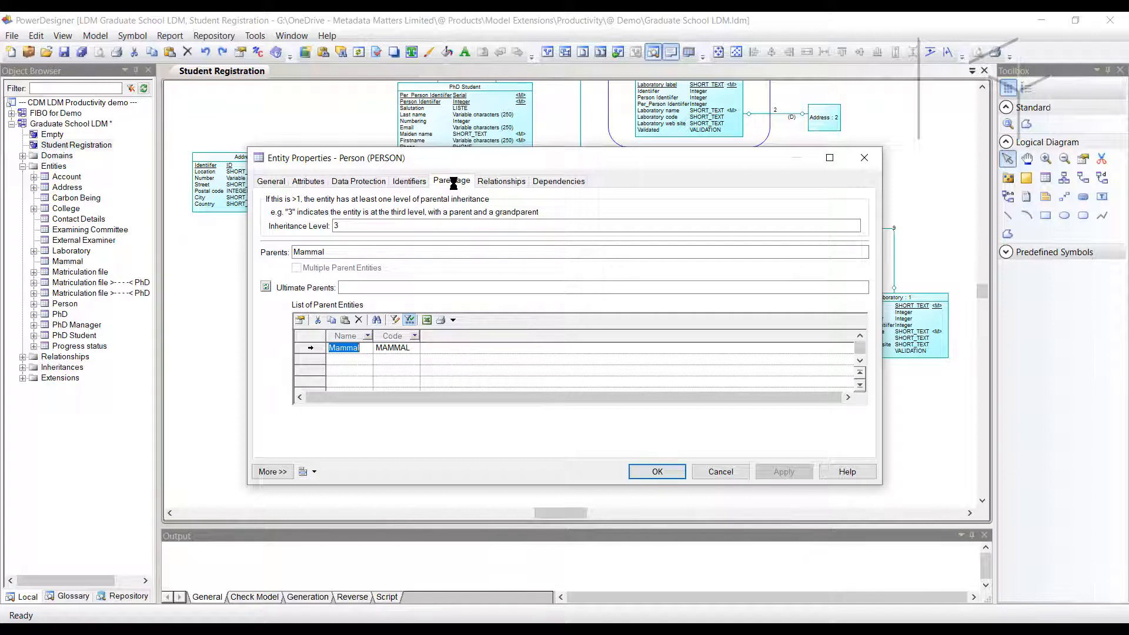
left_click(420, 227)
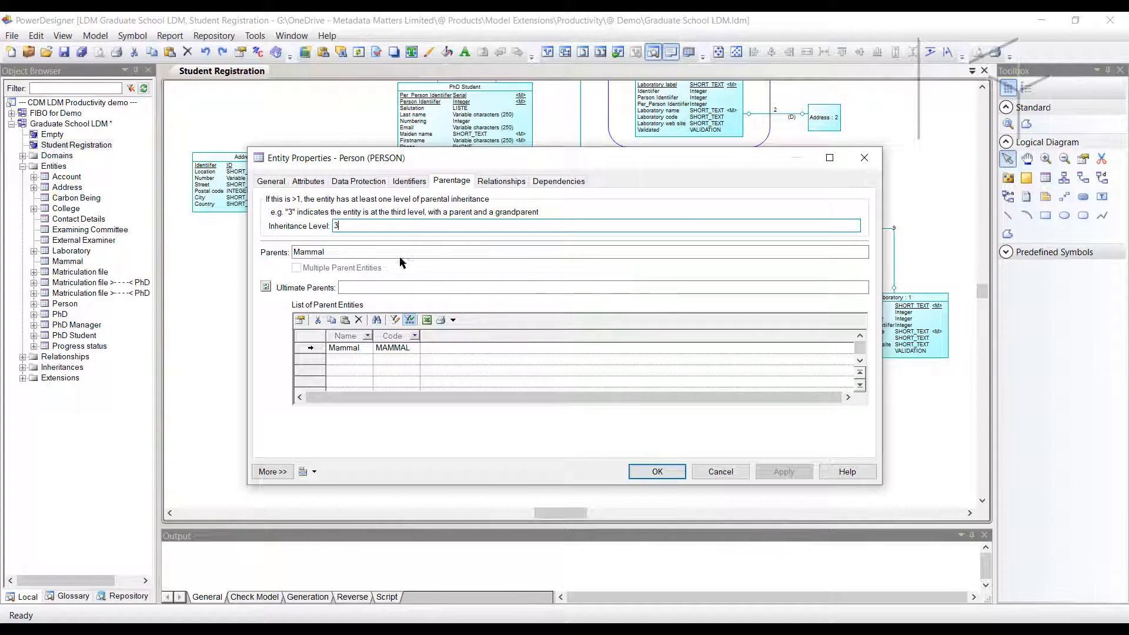
left_click(383, 252)
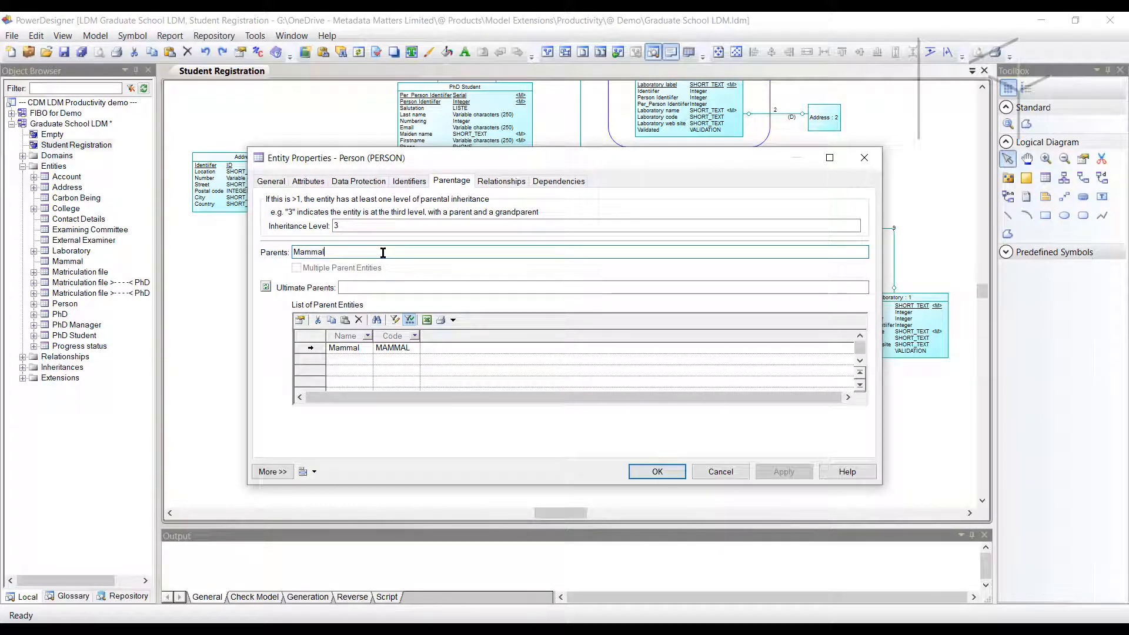
left_click(390, 287)
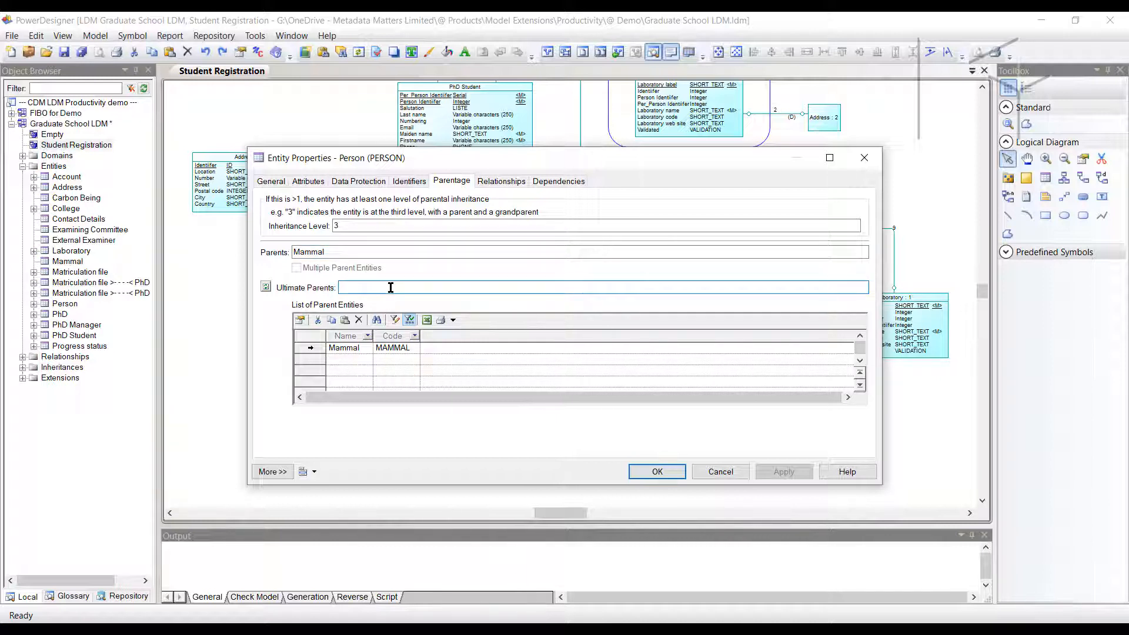
left_click(265, 287)
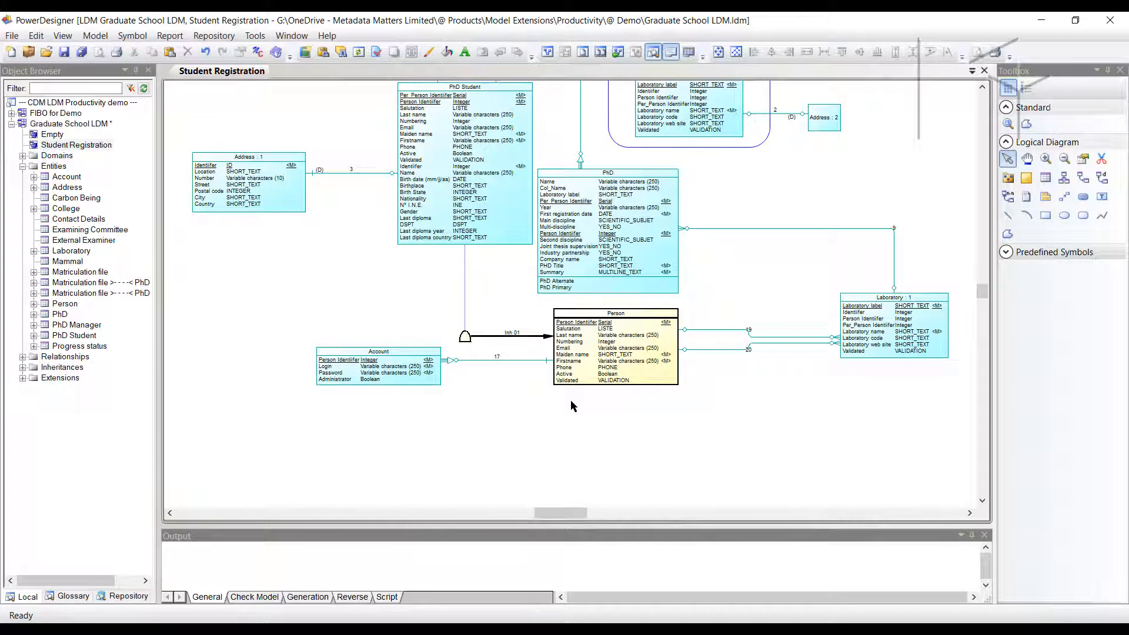
right_click(598, 316)
mouse_move(659, 356)
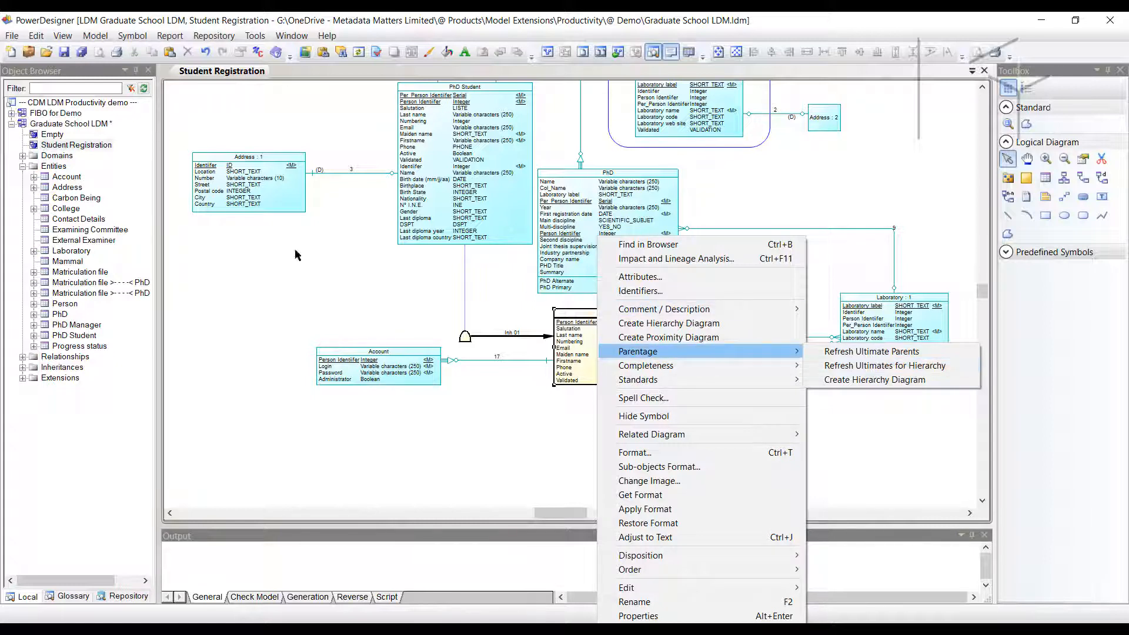
left_click(101, 123)
right_click(101, 124)
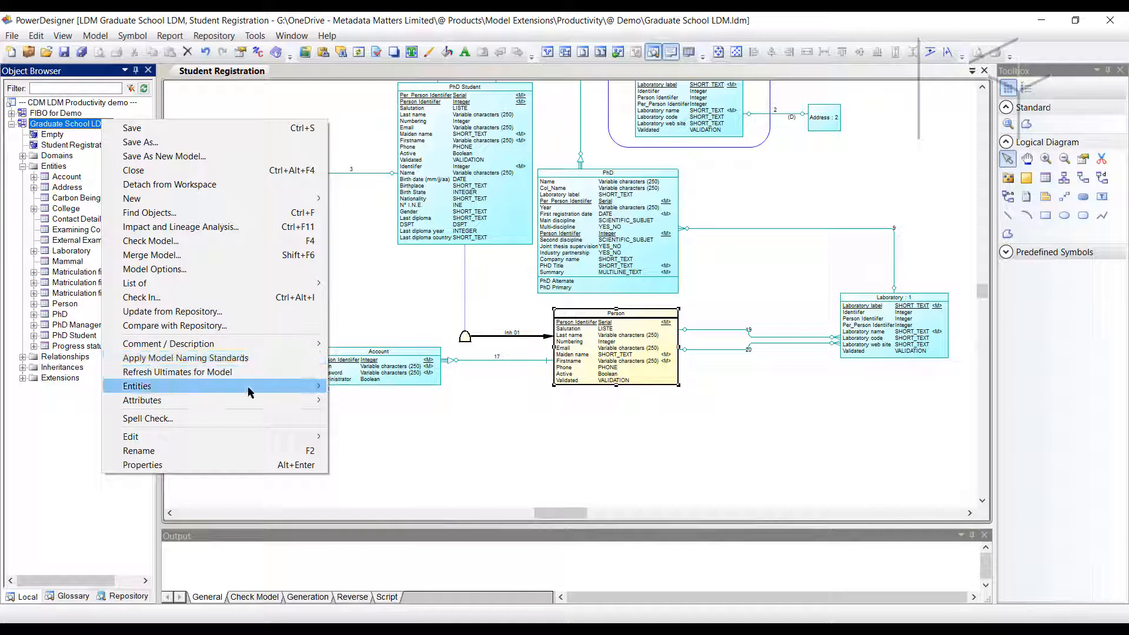
mouse_move(250, 392)
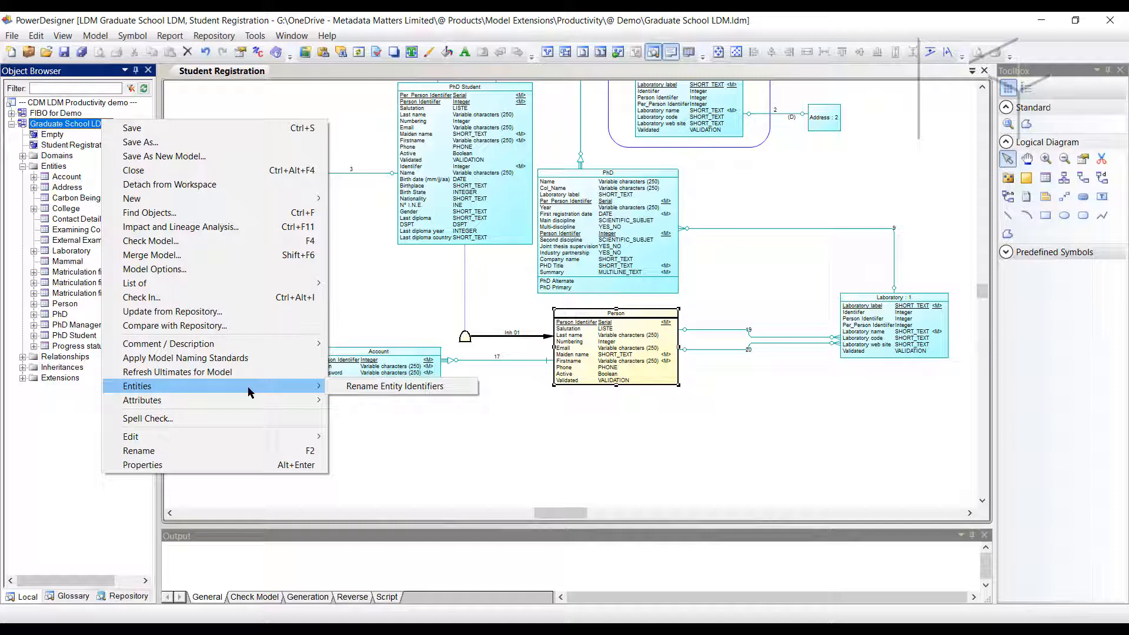
mouse_move(252, 404)
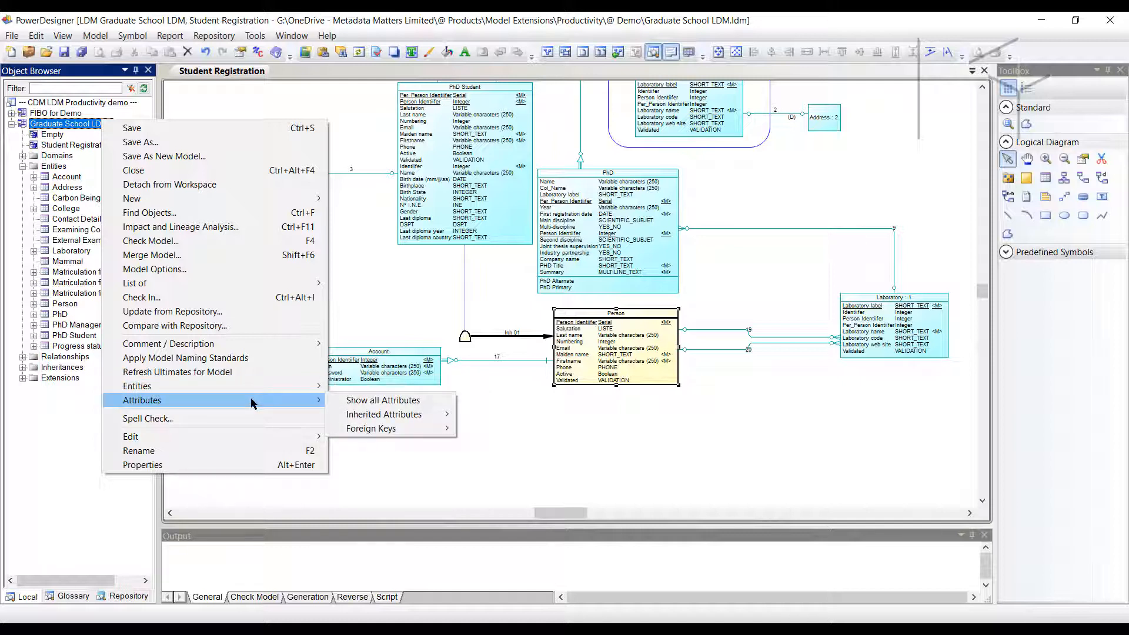
left_click(414, 302)
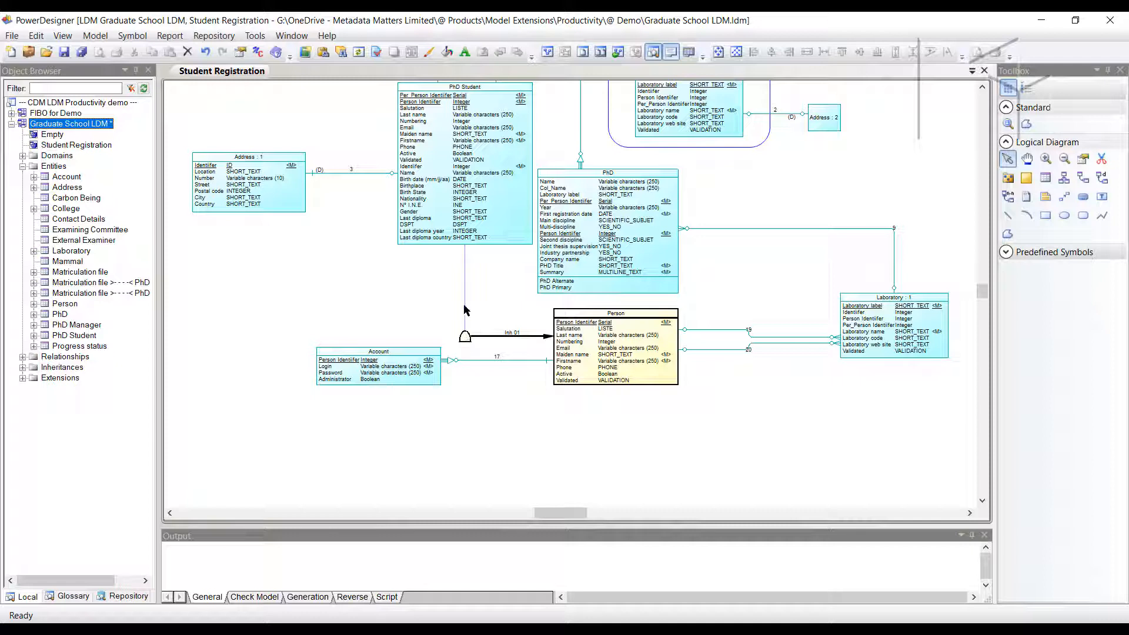
- Review the child entities of inheritance Inh 01, close its properties unchanged and locate PhD Manager in the model's entity list
double_click(466, 338)
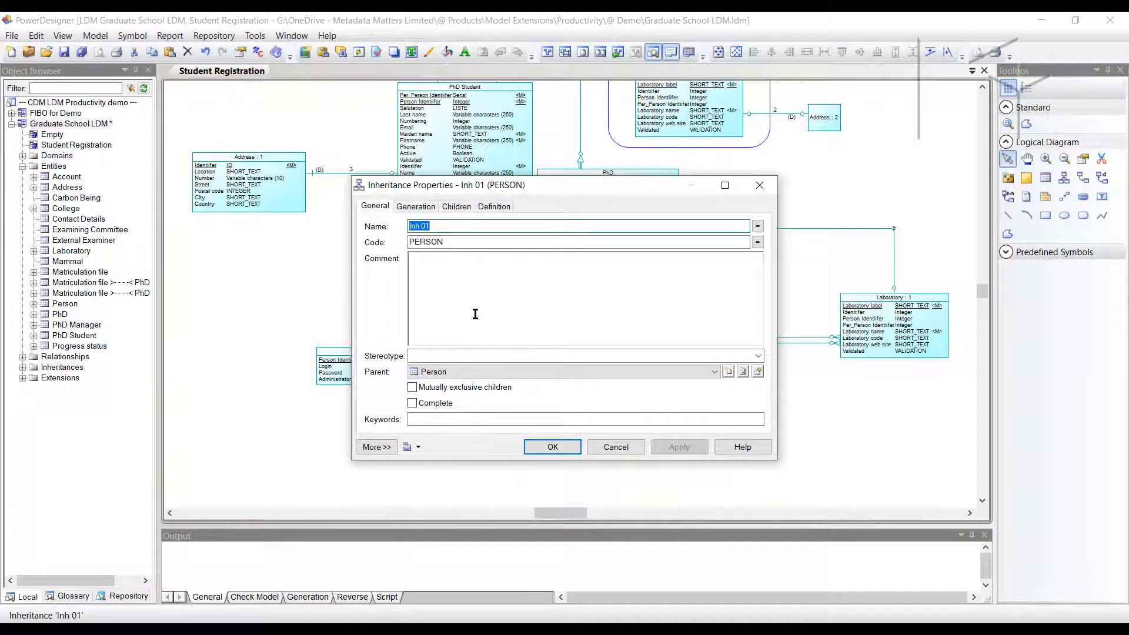
left_click(457, 206)
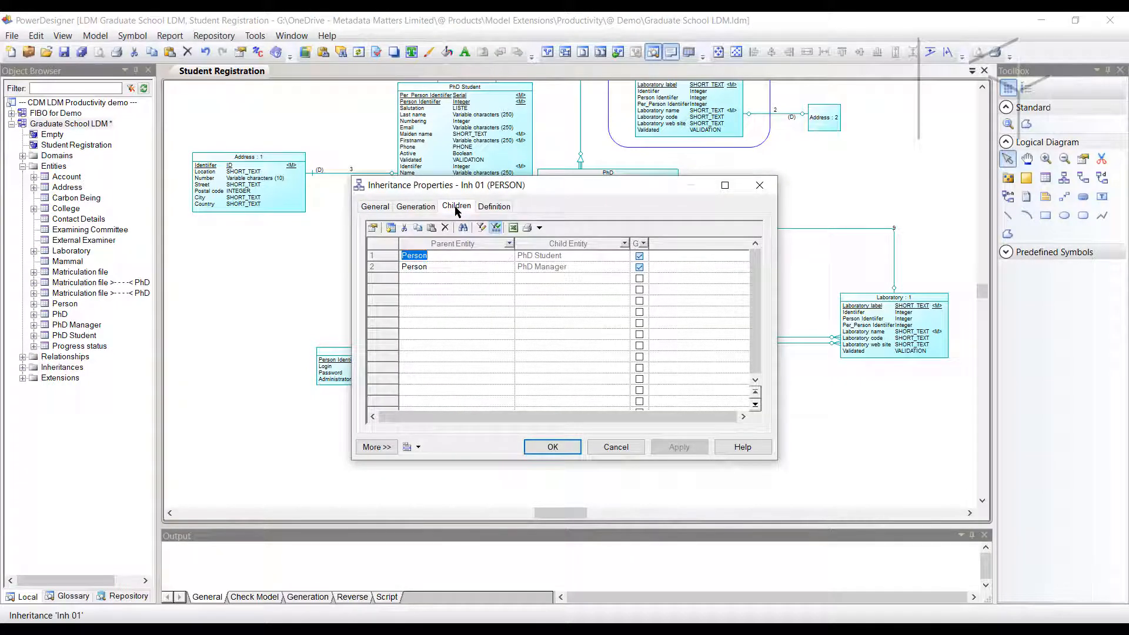
left_click(585, 258)
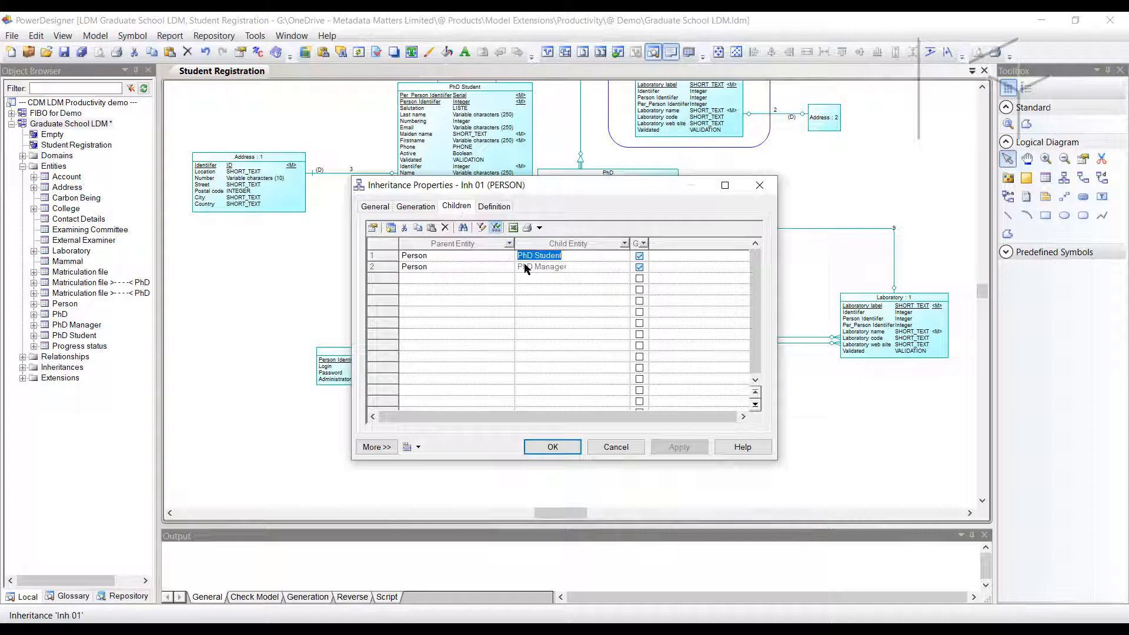
left_click(582, 268)
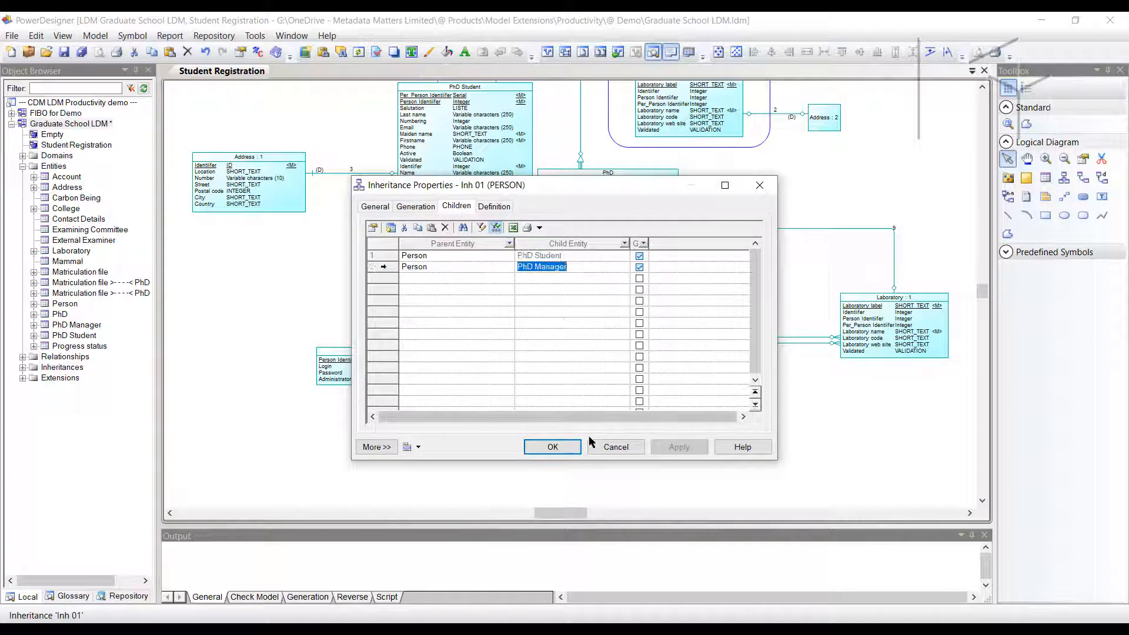
left_click(609, 450)
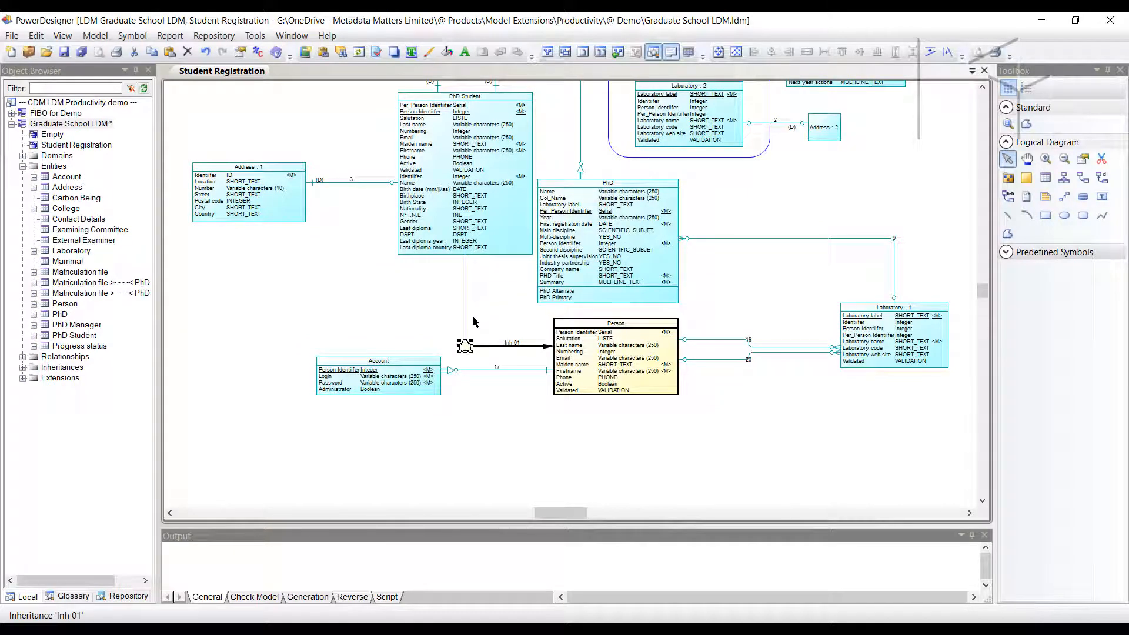
left_click(70, 325)
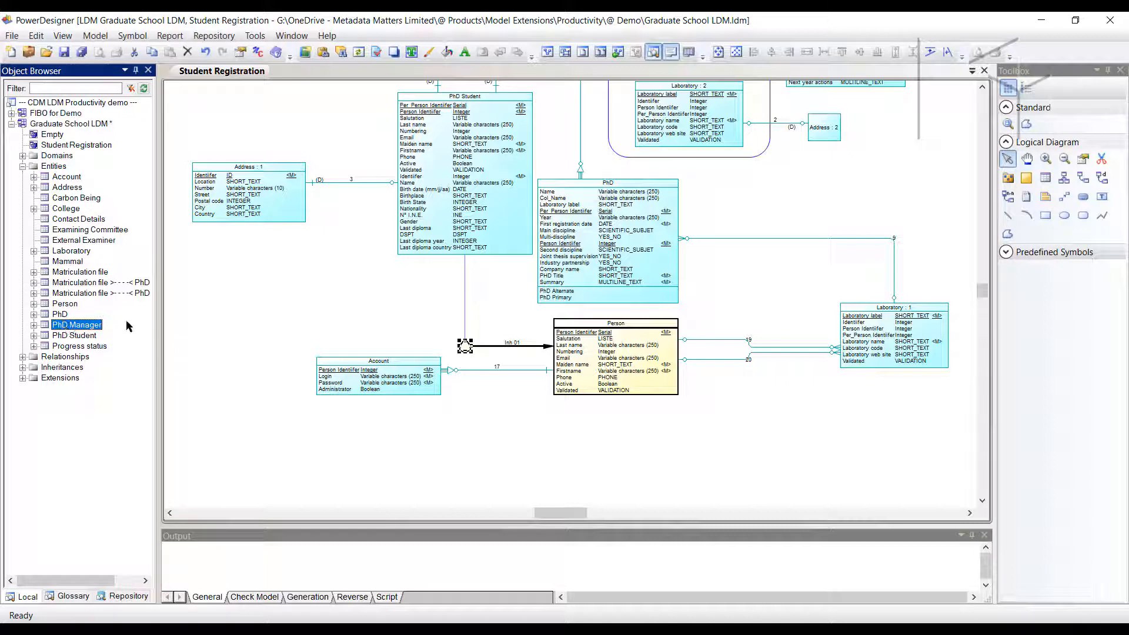
- Add the child links of inheritance Inh 01 to the diagram and place the PhD Manager entity below Address
right_click(465, 346)
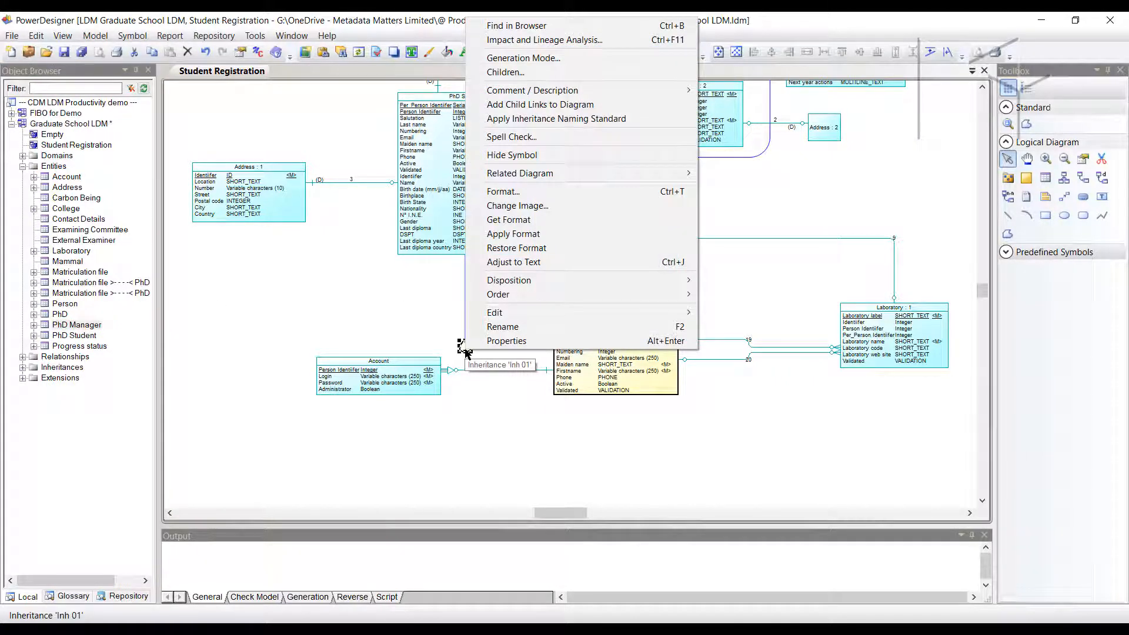
left_click(536, 106)
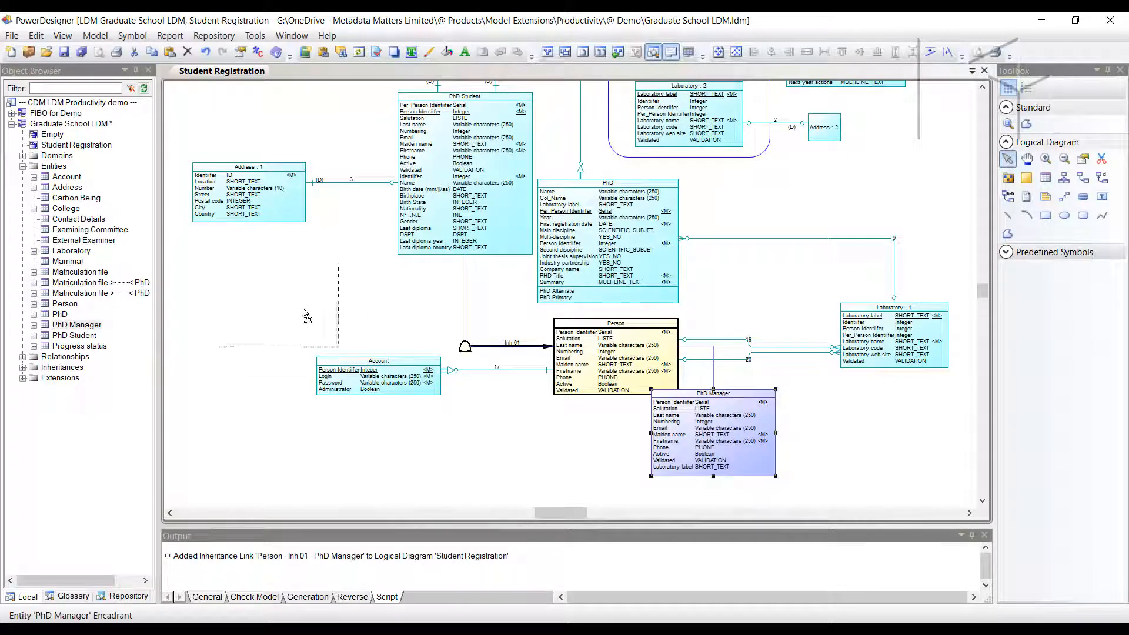
left_click_drag(306, 315, 324, 314)
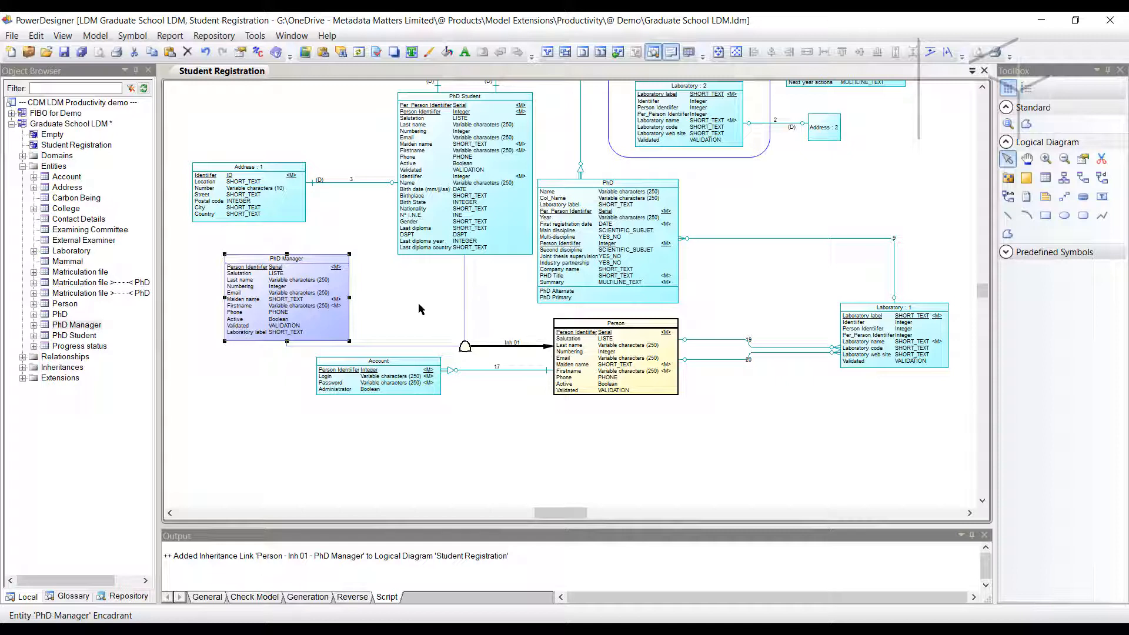
- Copy the symbol format of PhD Student and apply it to the PhD Manager symbol
right_click(449, 206)
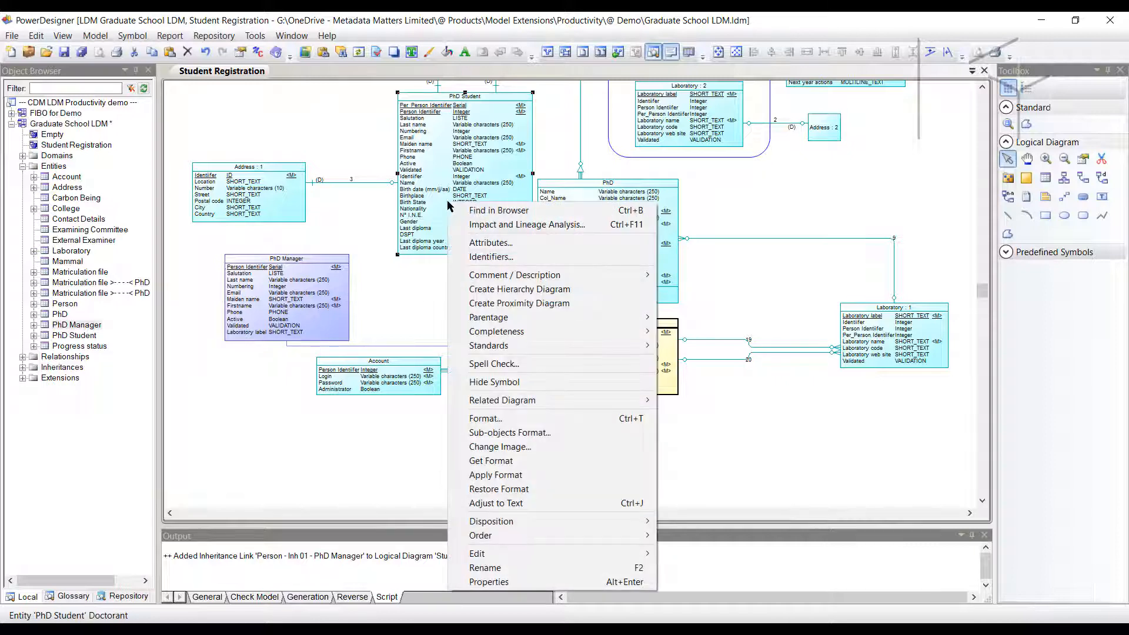
left_click(519, 467)
right_click(303, 305)
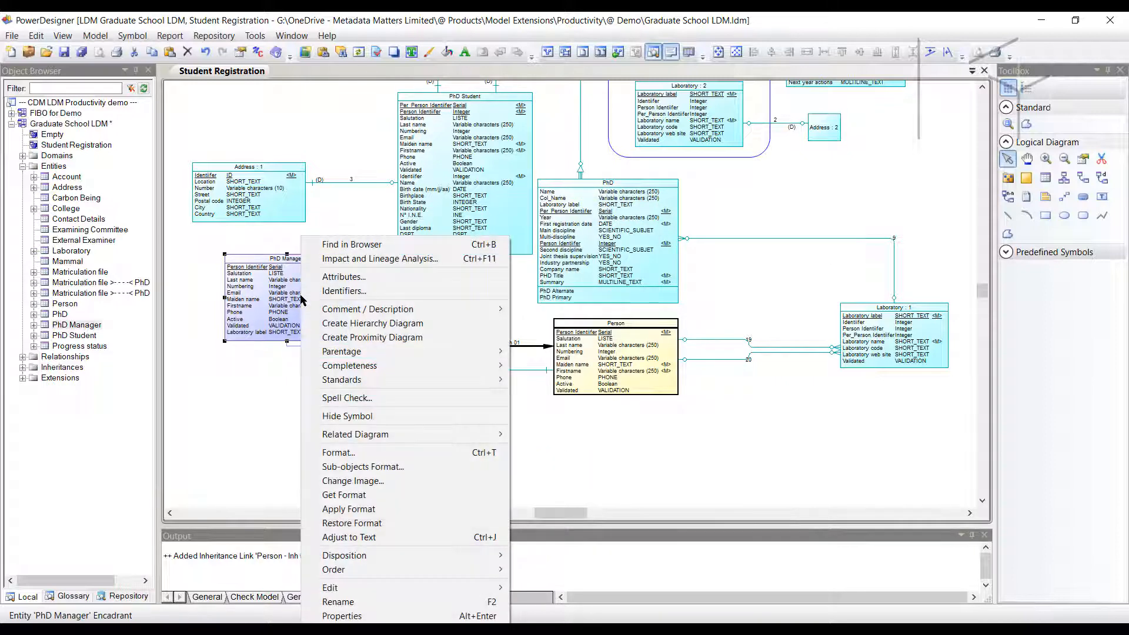
left_click(388, 509)
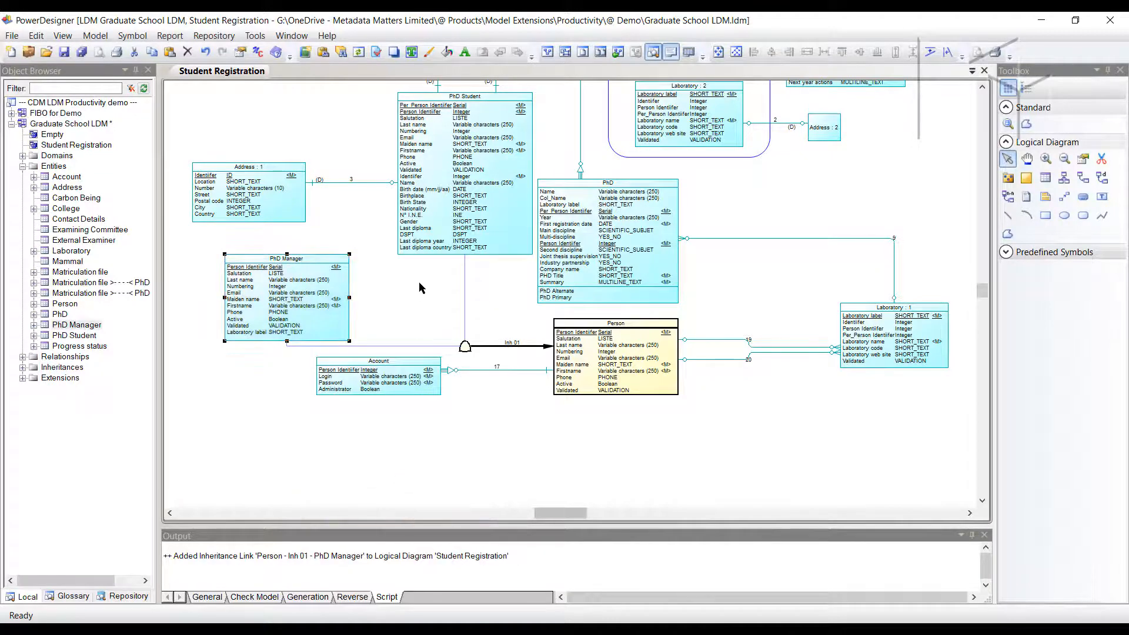
- Move the PhD Manager symbol slightly down and to the left so its inheritance link leaves from its side, and deselect it
left_click(377, 342)
left_click_drag(325, 308, 311, 323)
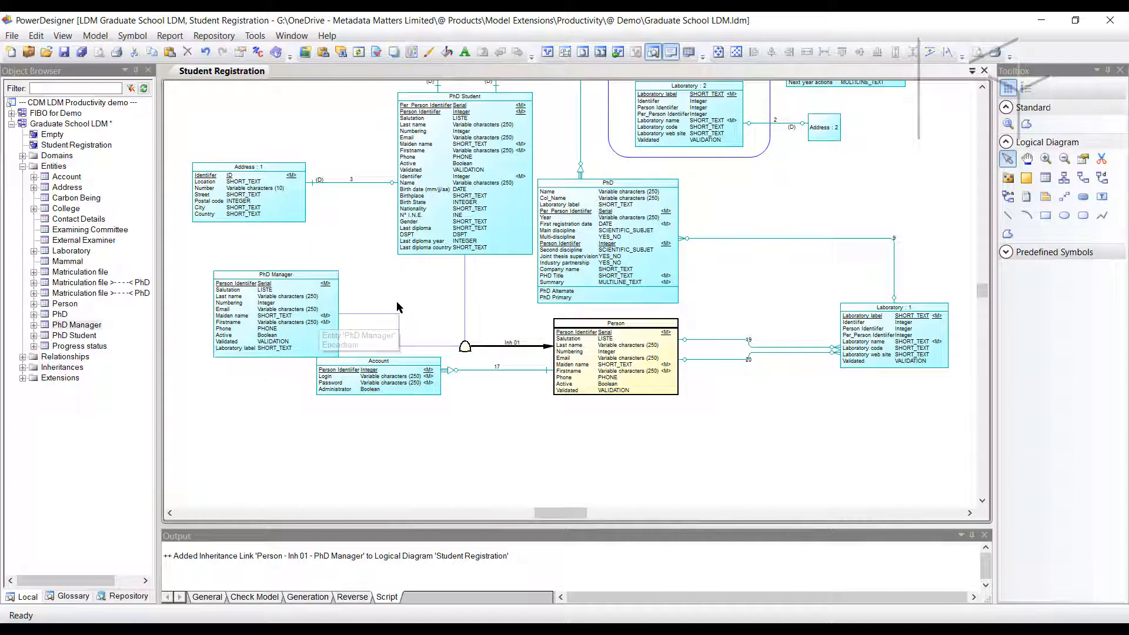
left_click(411, 302)
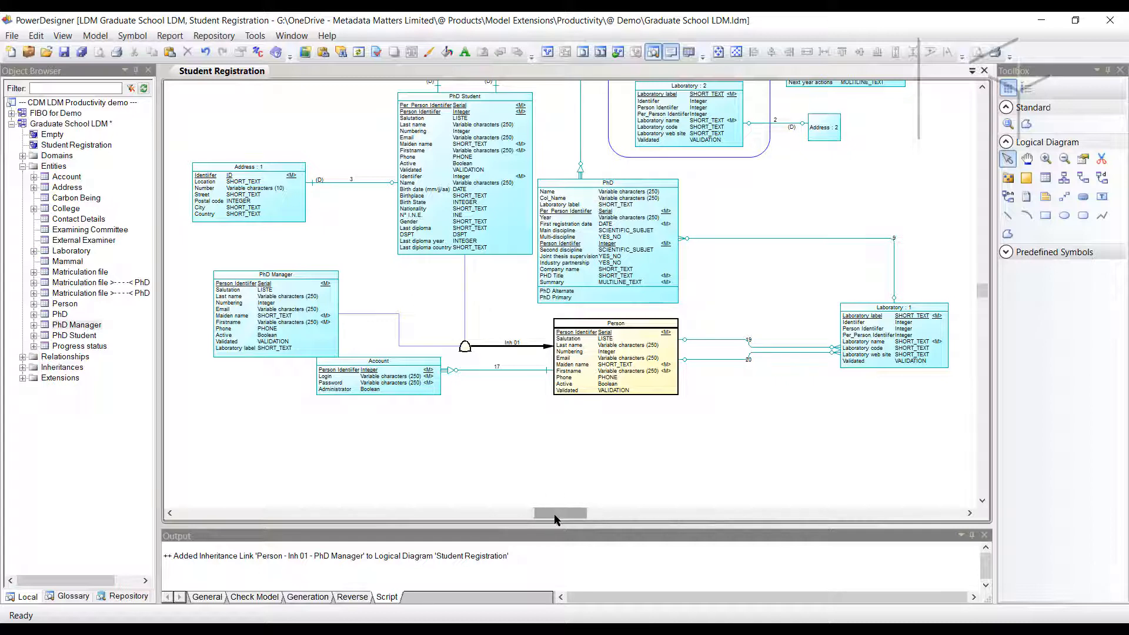
- Review the relationships and parent dependencies in the PhD Manager entity's properties, and close them without changes
left_click_drag(553, 515, 547, 516)
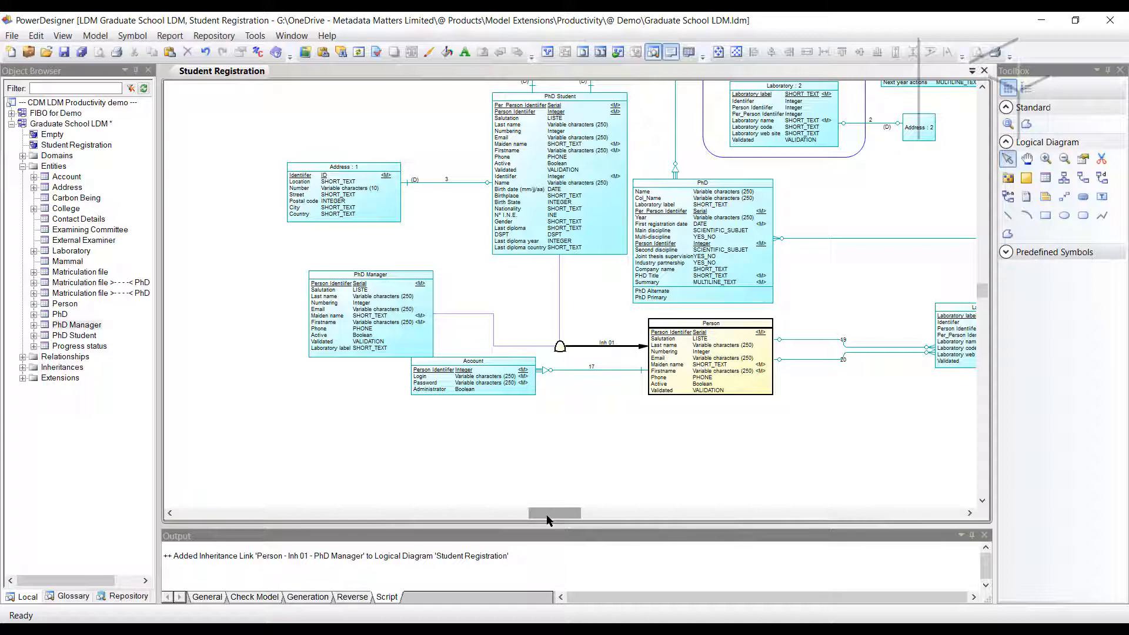
double_click(378, 320)
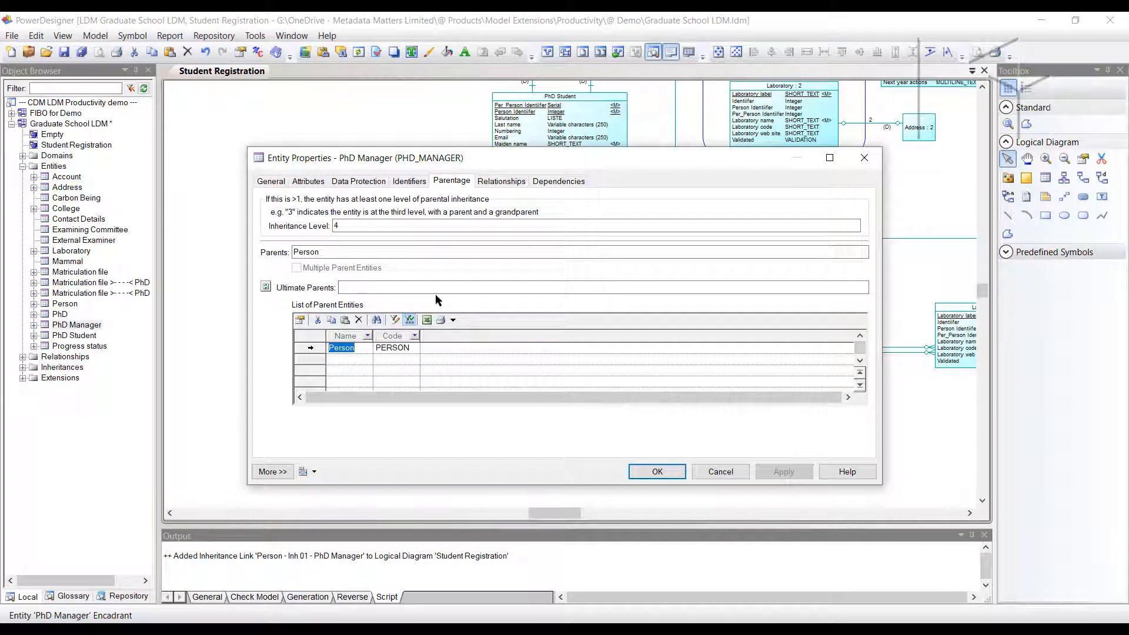
left_click(546, 183)
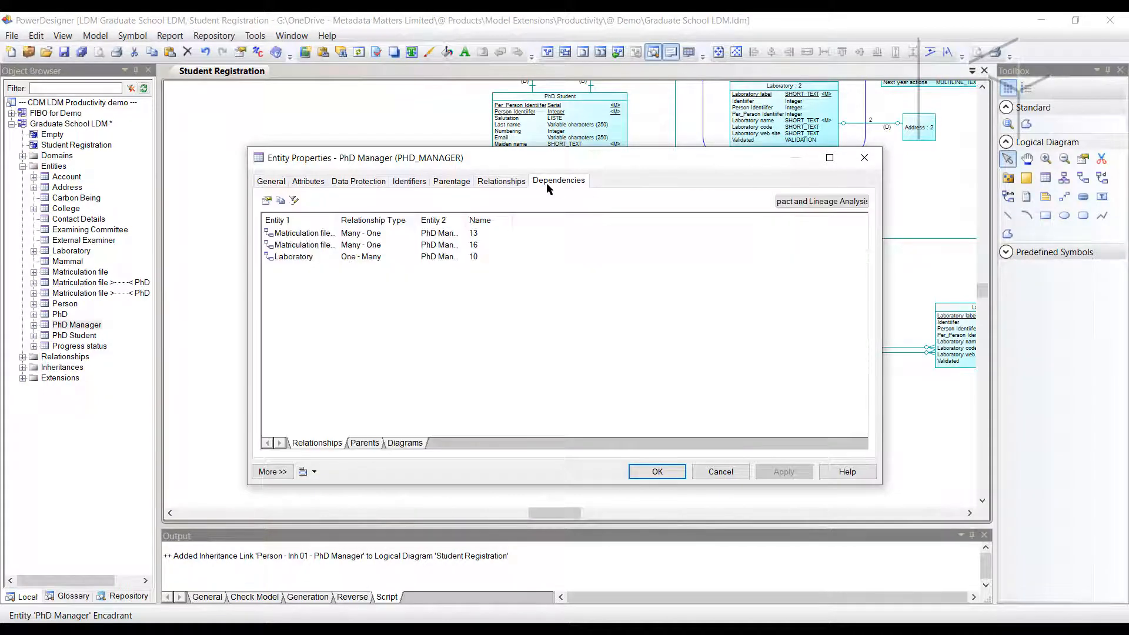
left_click(504, 181)
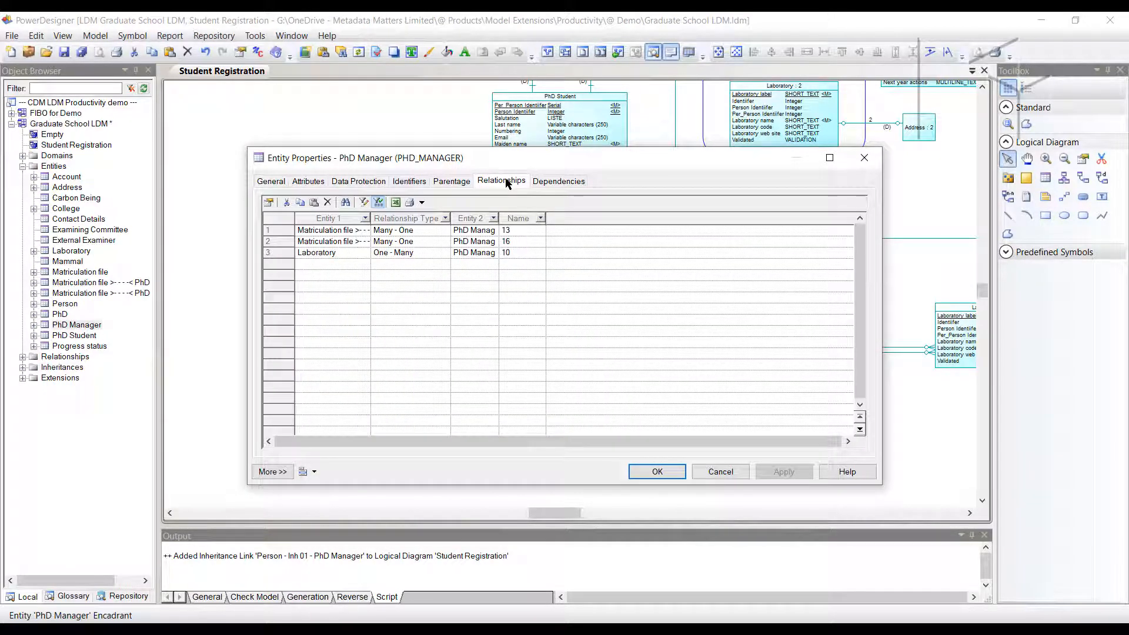
left_click(545, 183)
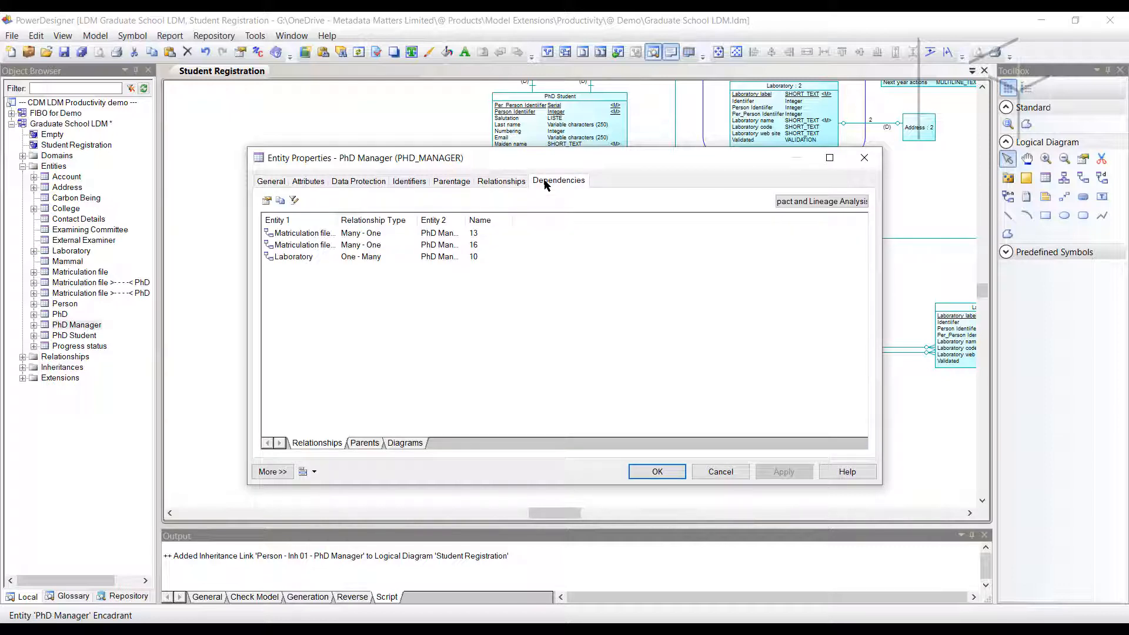
left_click(366, 443)
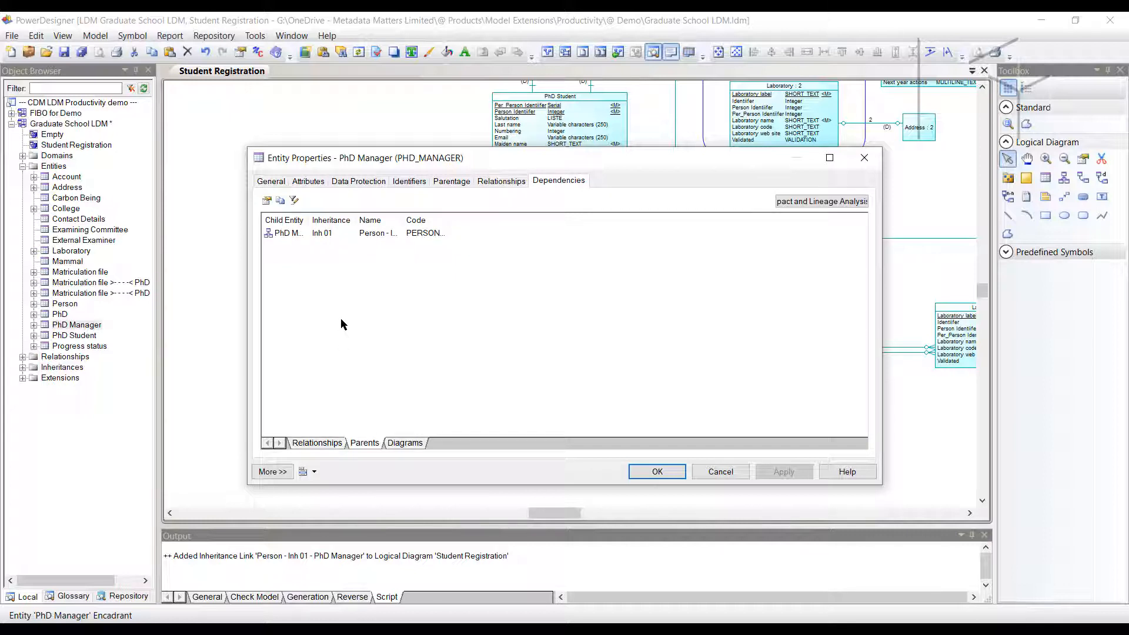
left_click(332, 442)
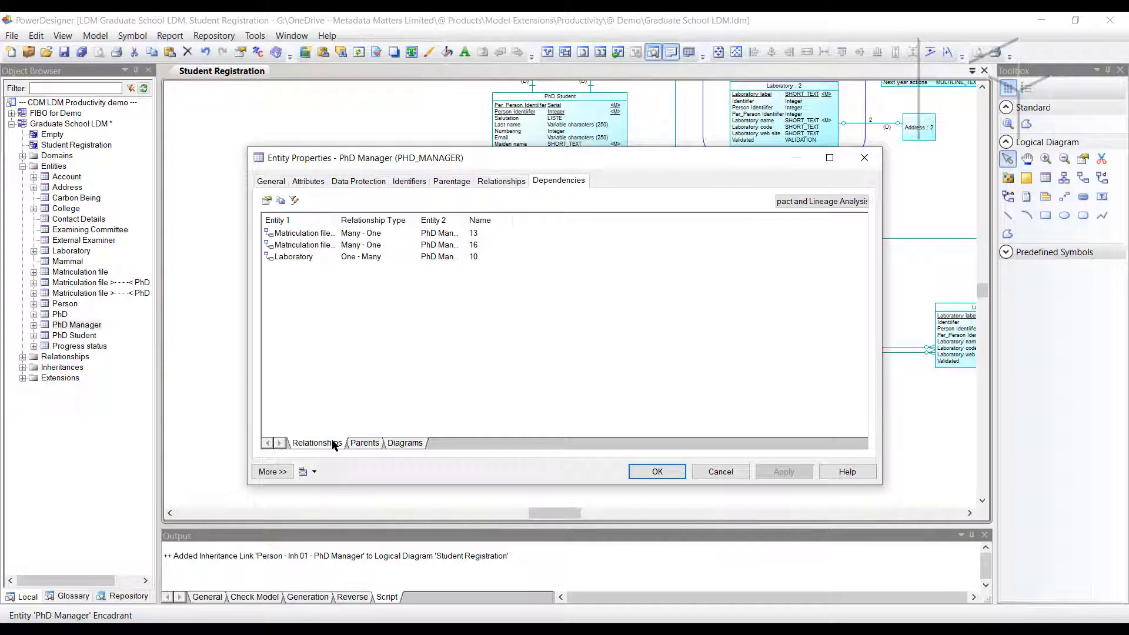
left_click(720, 472)
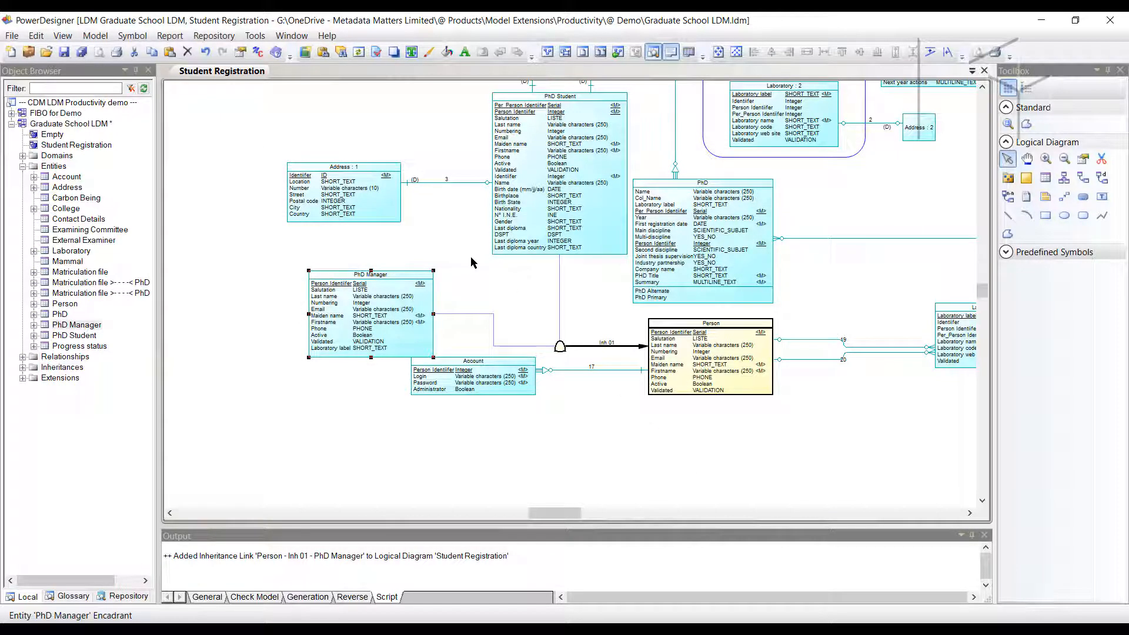
- Complete PhD Manager on the diagram by adding its relationships 13, 16 and 10, keeping its inheritance link included
right_click(386, 291)
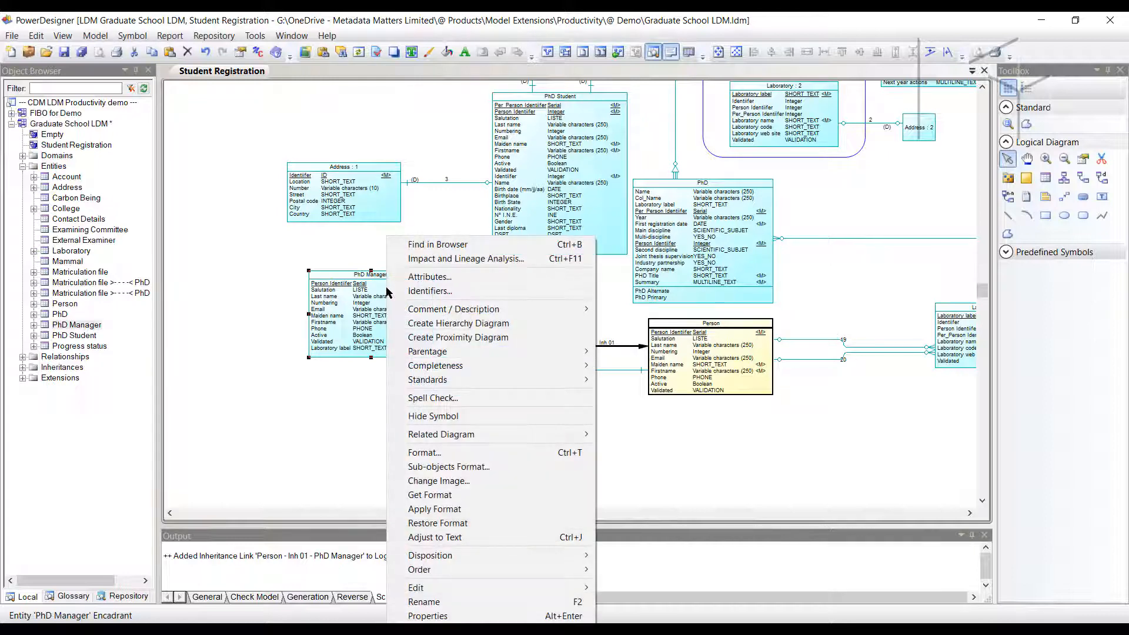
mouse_move(487, 365)
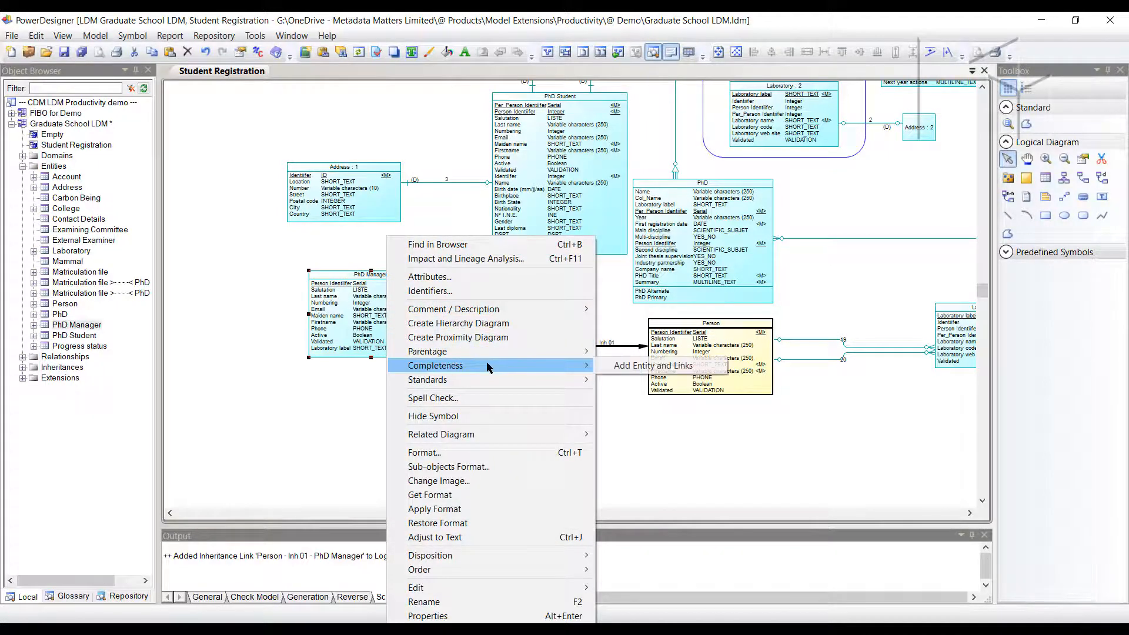
left_click(647, 366)
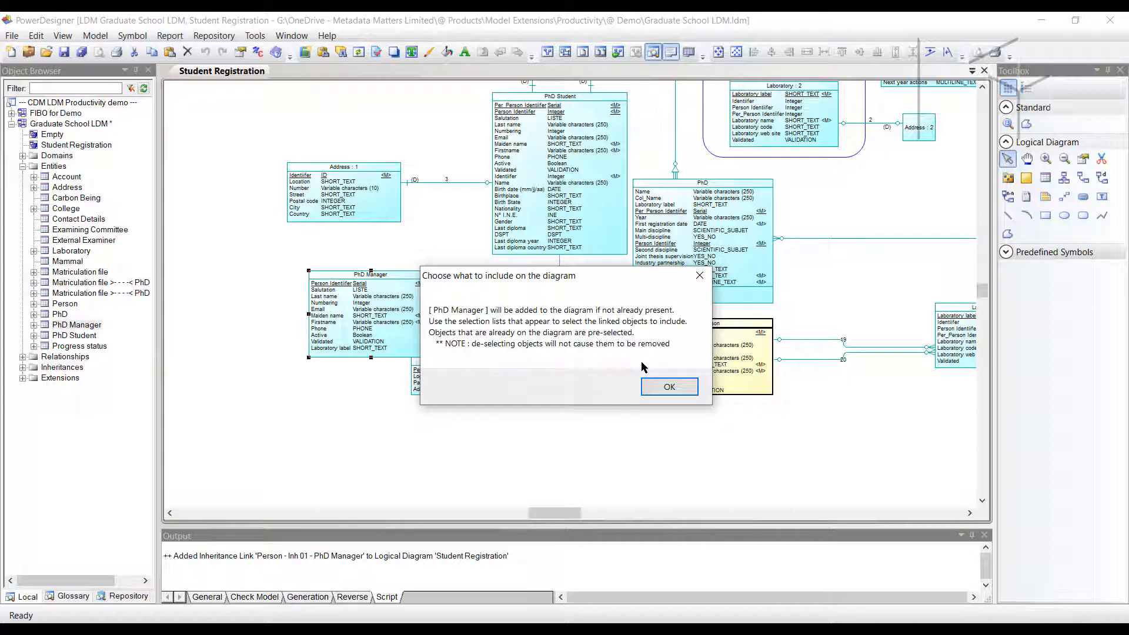
left_click(668, 386)
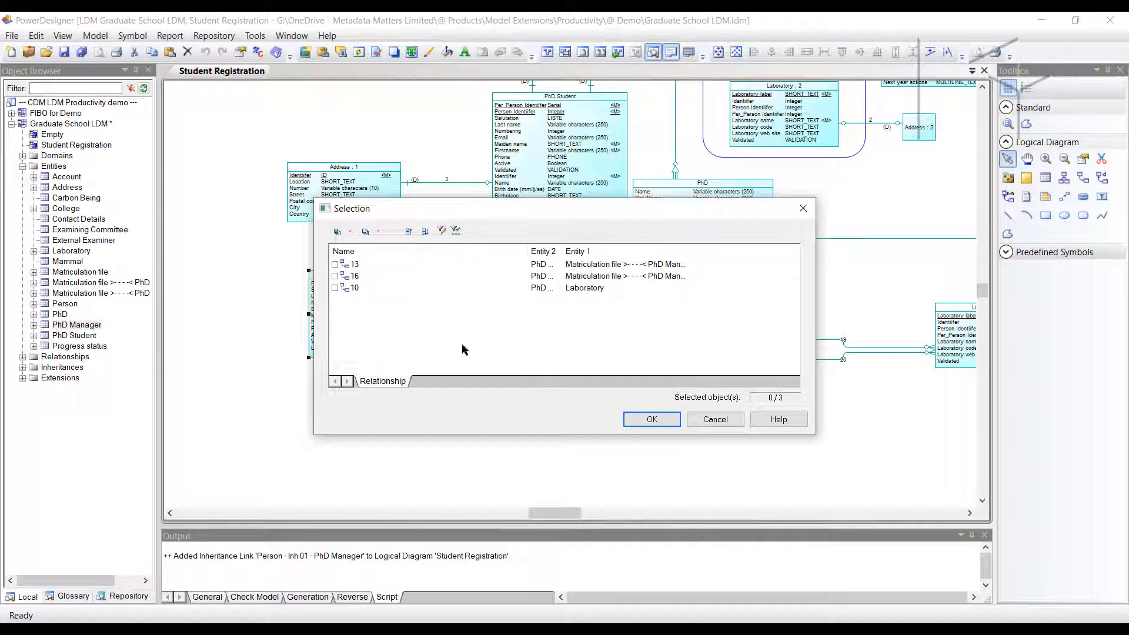
left_click(336, 232)
left_click(651, 420)
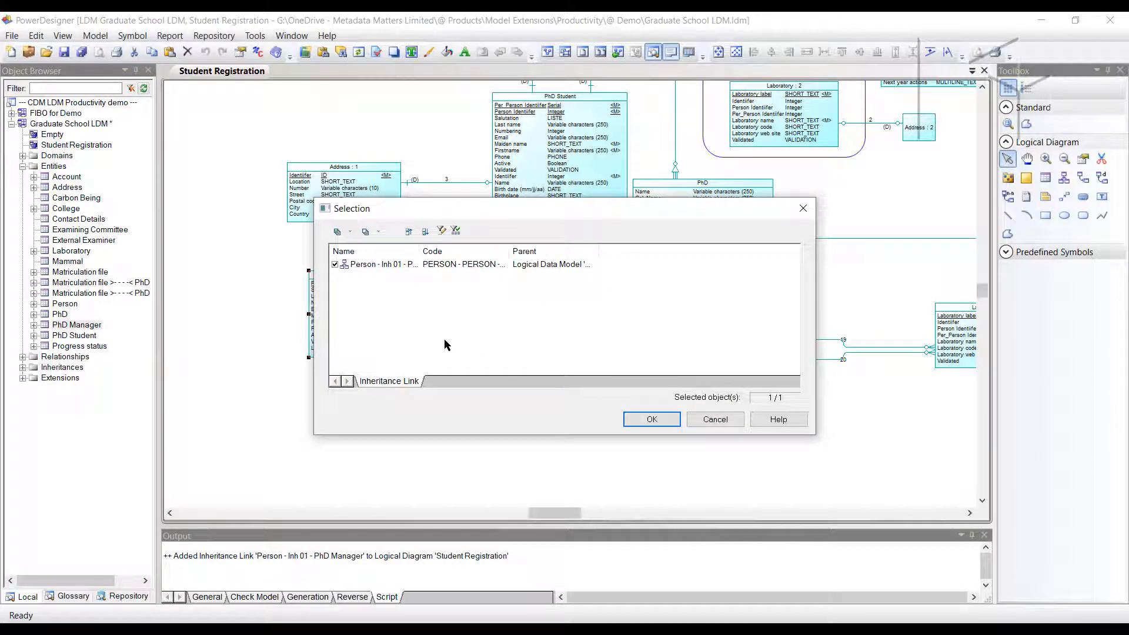
left_click_drag(420, 251, 480, 251)
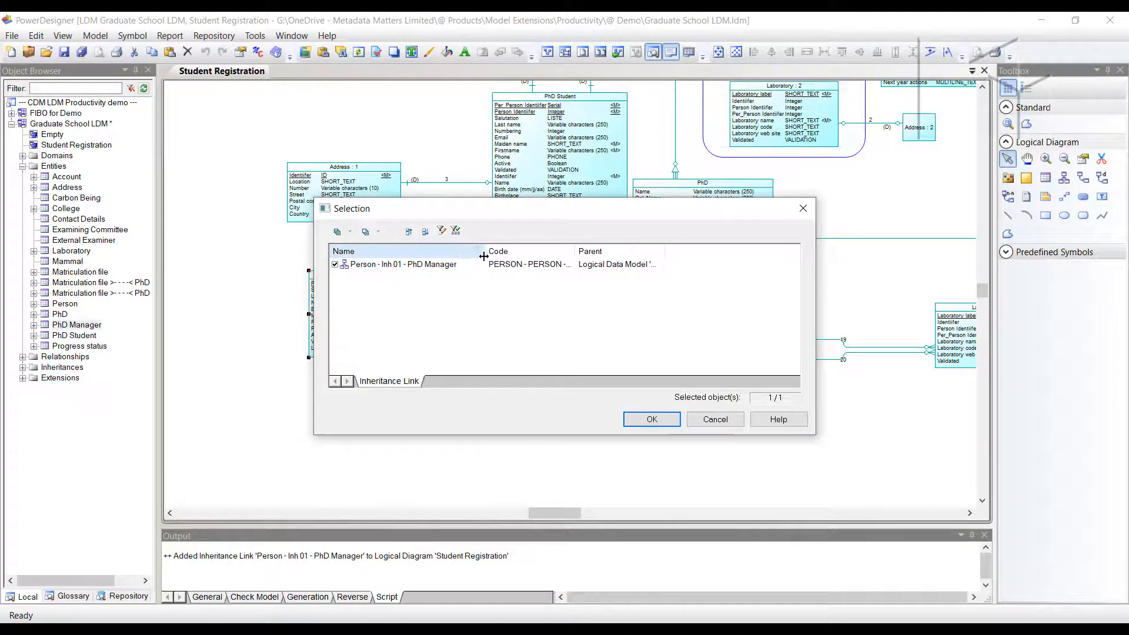
left_click(651, 419)
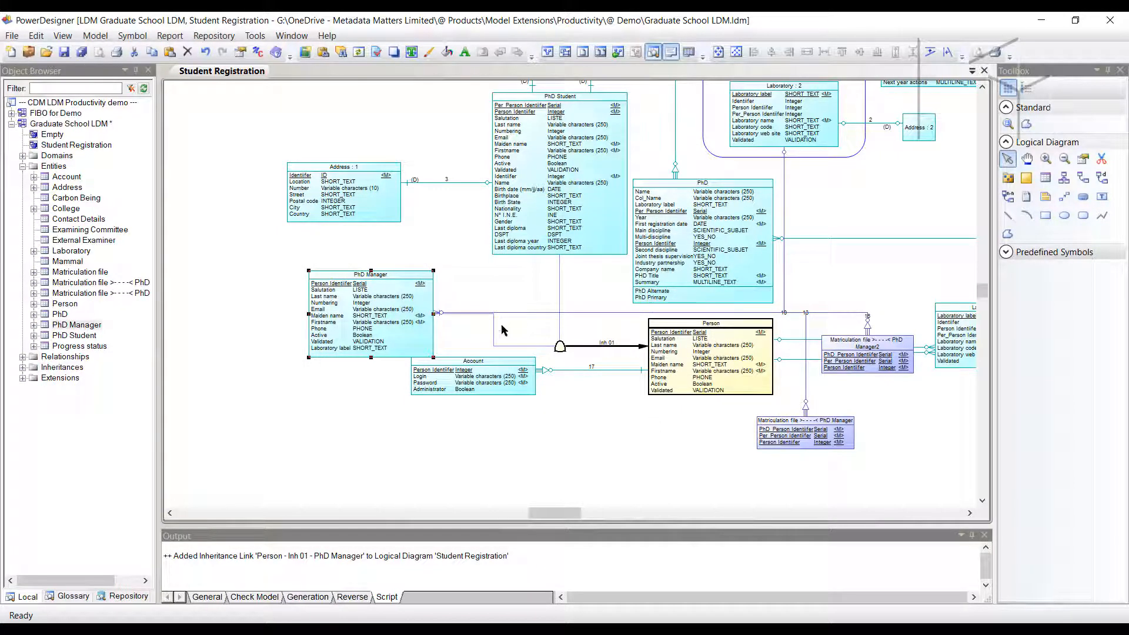
- Move the PhD Manager symbol below Account and reroute its inheritance link to the symbol's upper edge
left_click_drag(382, 297, 376, 437)
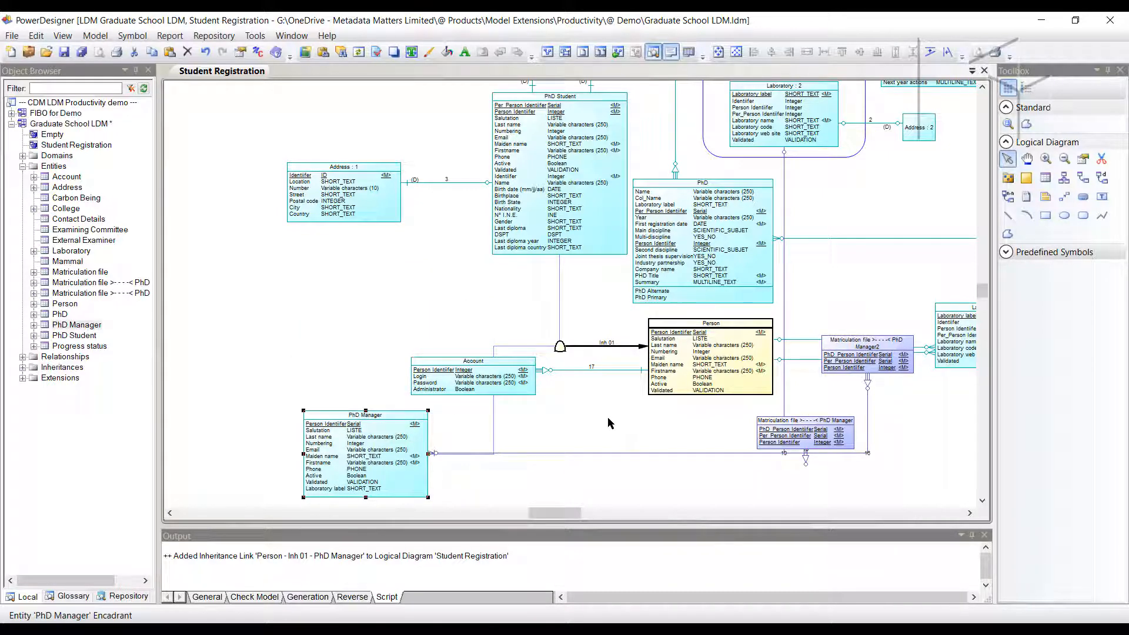
left_click_drag(494, 433, 363, 424)
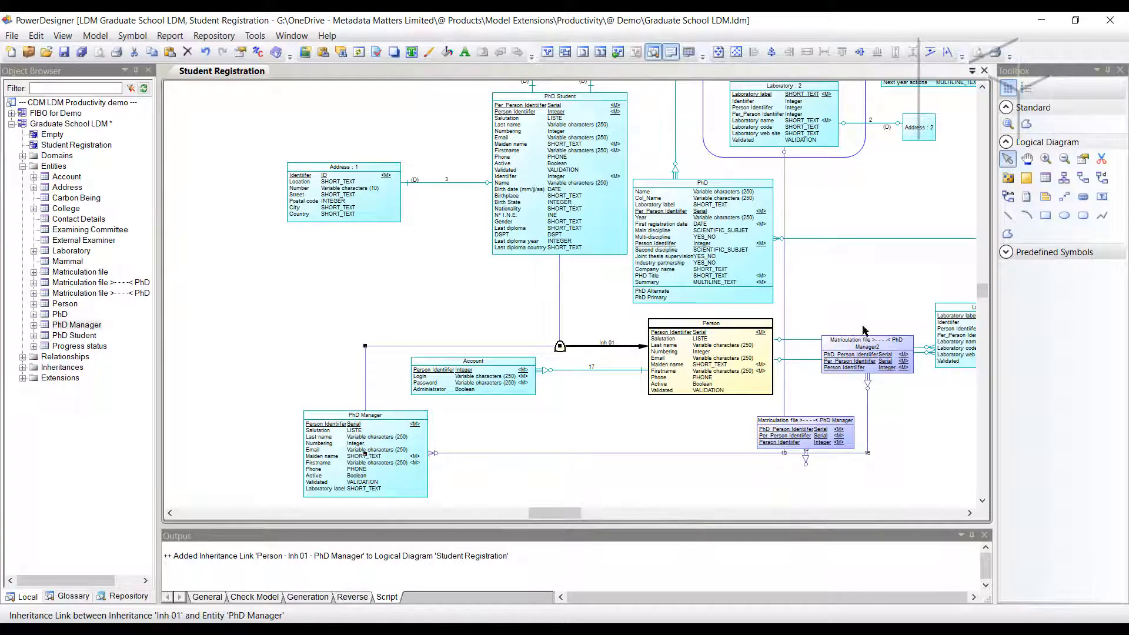
- Stack the two Matriculation file >----< PhD Manager entities in the free space beside PhD Manager, below Account and Person
scroll(806, 358, "down", 3)
left_click_drag(805, 357, 572, 372)
left_click_drag(864, 285, 567, 434)
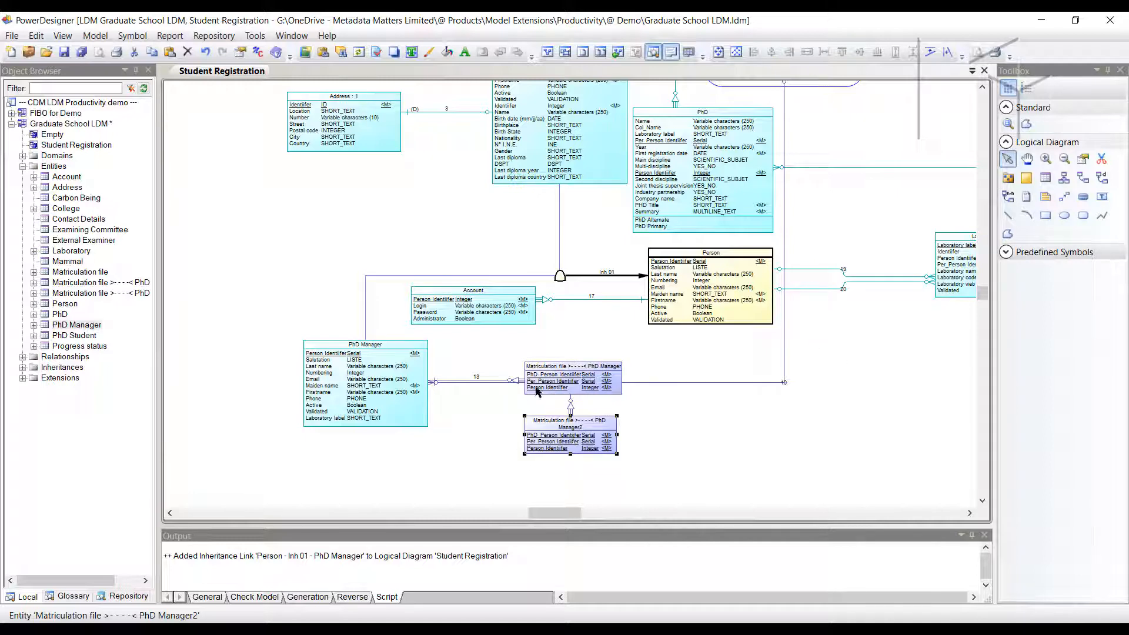
- Rerun the completeness command on PhD Manager, accepting the preselected relationships and inheritance link, and deselect the symbol
scroll(808, 322, "up", 4)
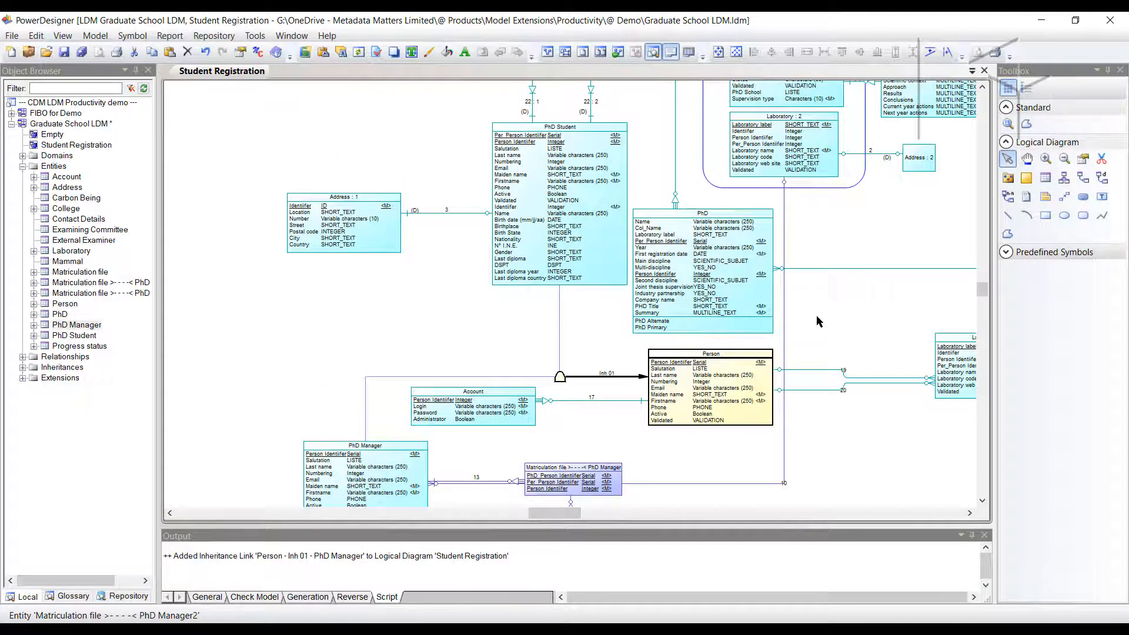
scroll(816, 318, "down", 3)
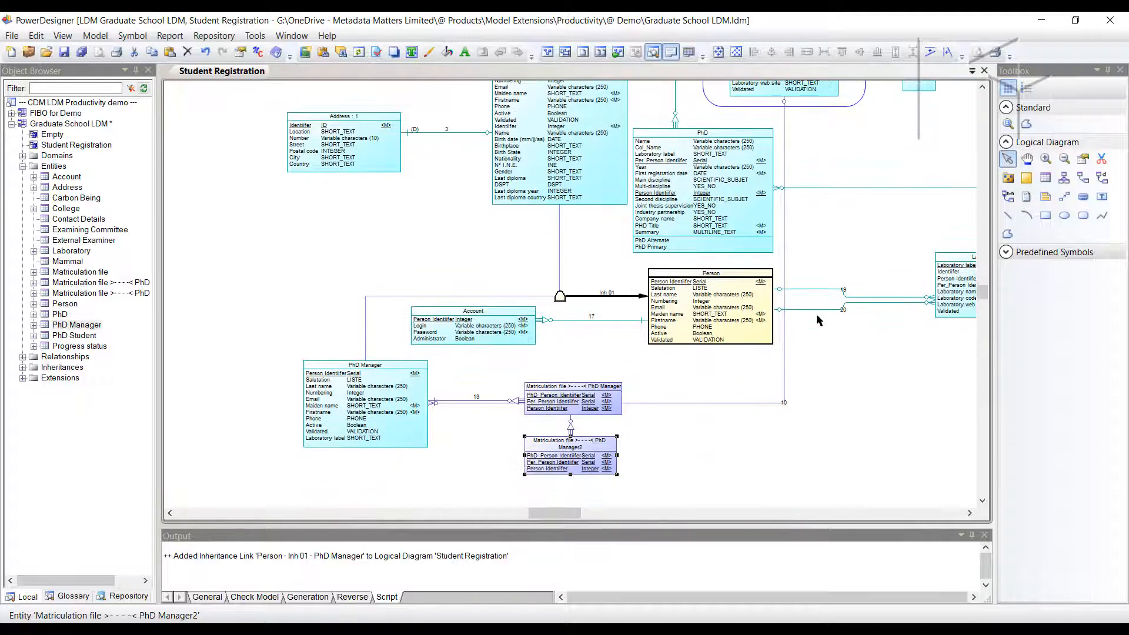
scroll(796, 369, "up", 3)
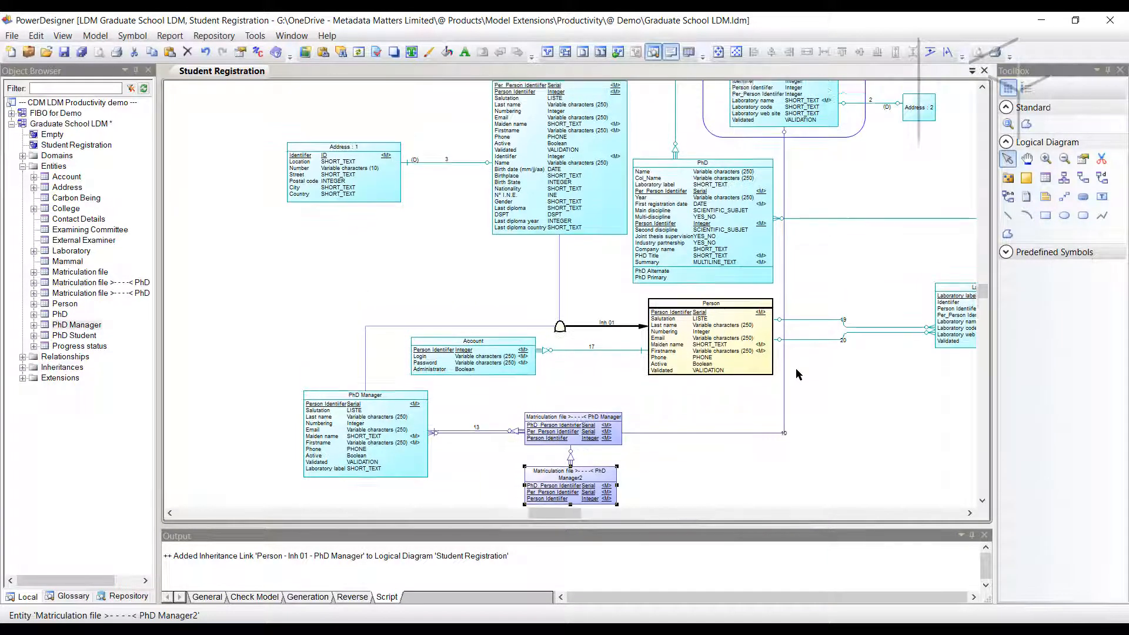
scroll(802, 269, "up", 1)
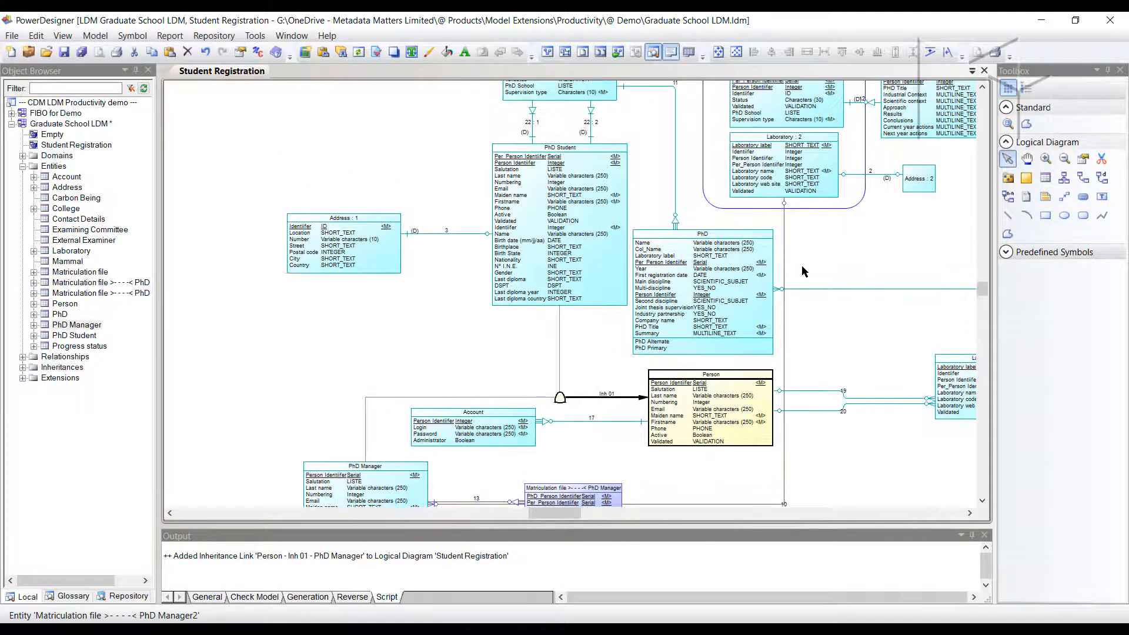
scroll(804, 271, "down", 6)
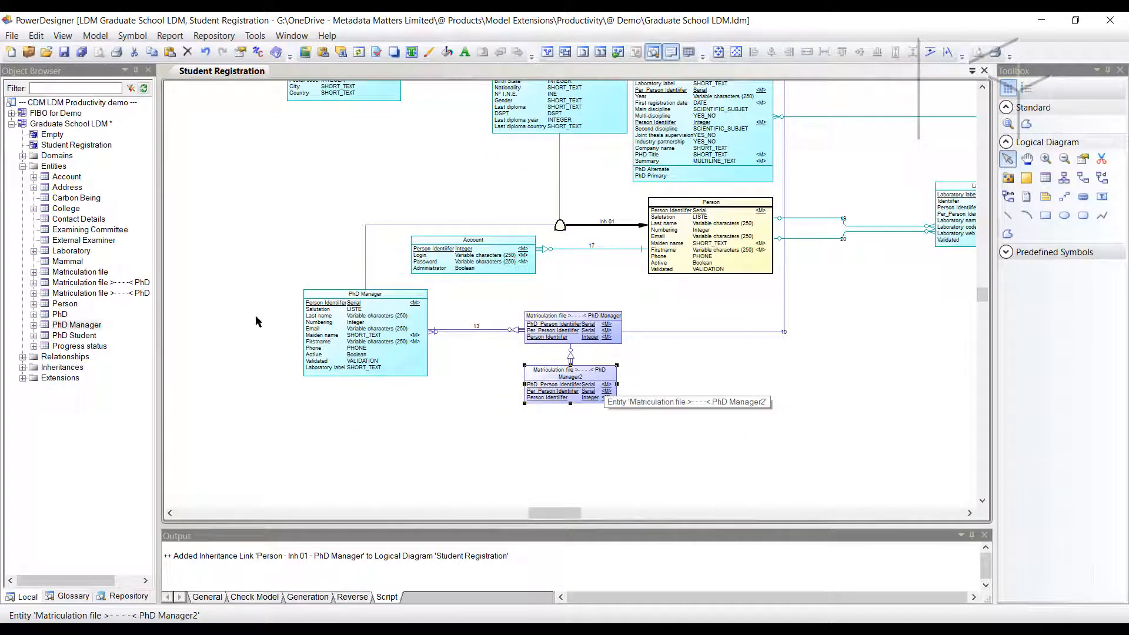
right_click(326, 310)
mouse_move(331, 312)
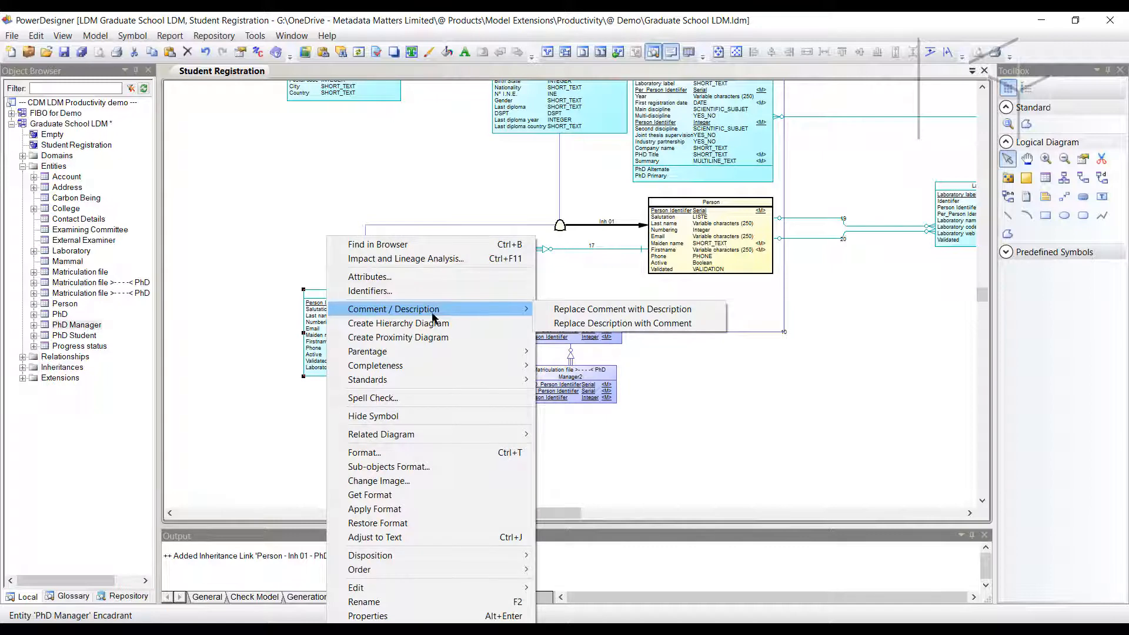
mouse_move(467, 362)
left_click(562, 366)
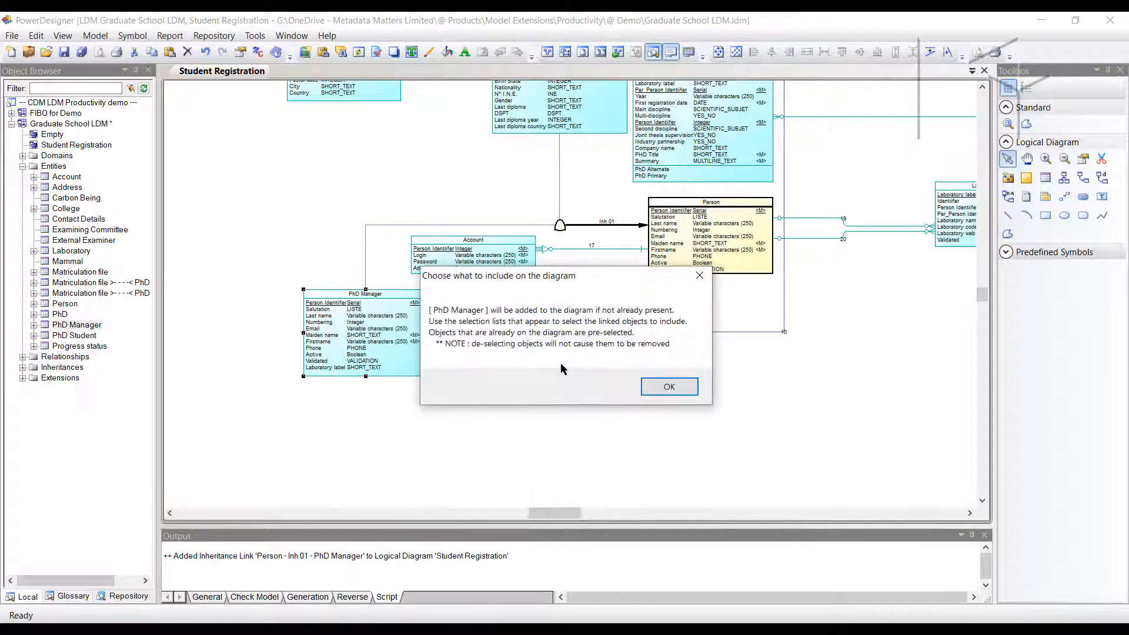
left_click(667, 387)
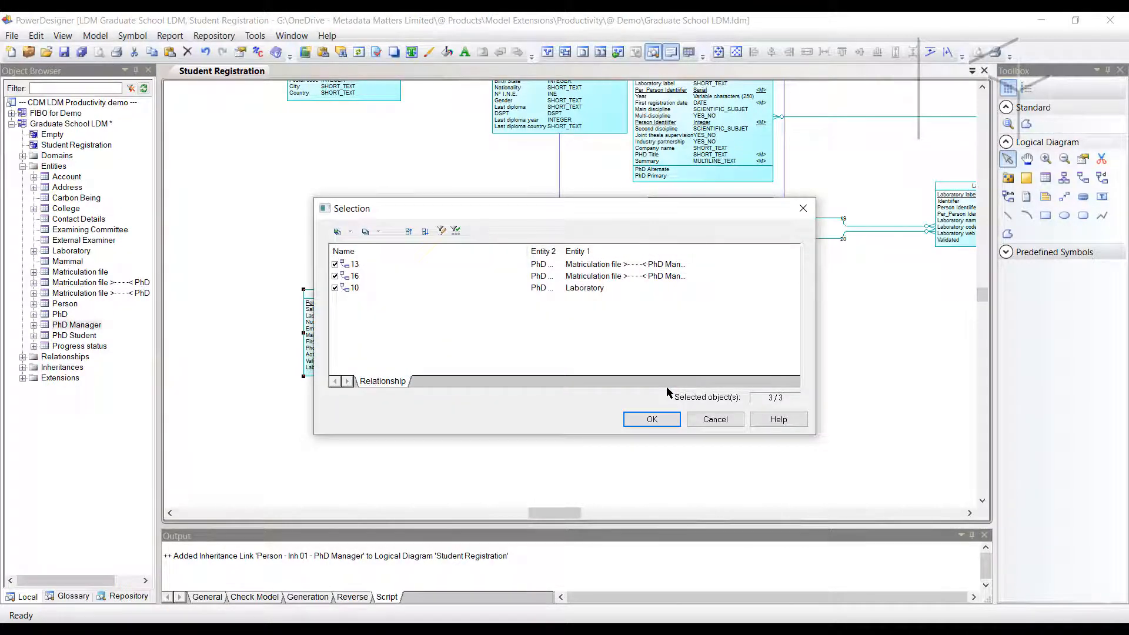
left_click(657, 422)
left_click(657, 425)
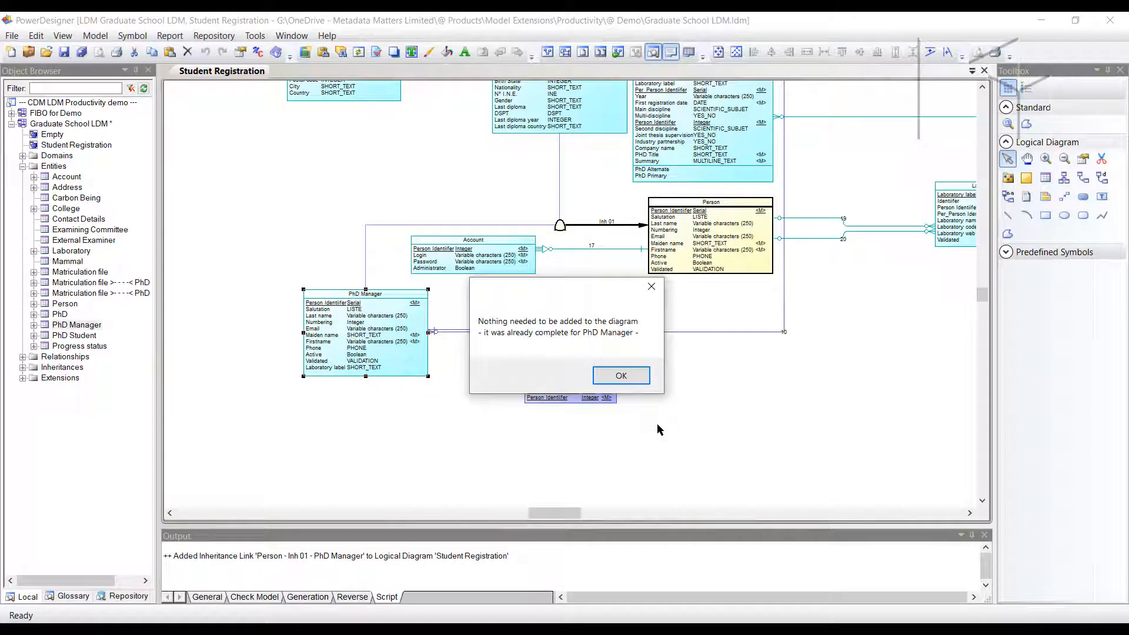
left_click(619, 379)
left_click(752, 389)
scroll(856, 270, "up", 5)
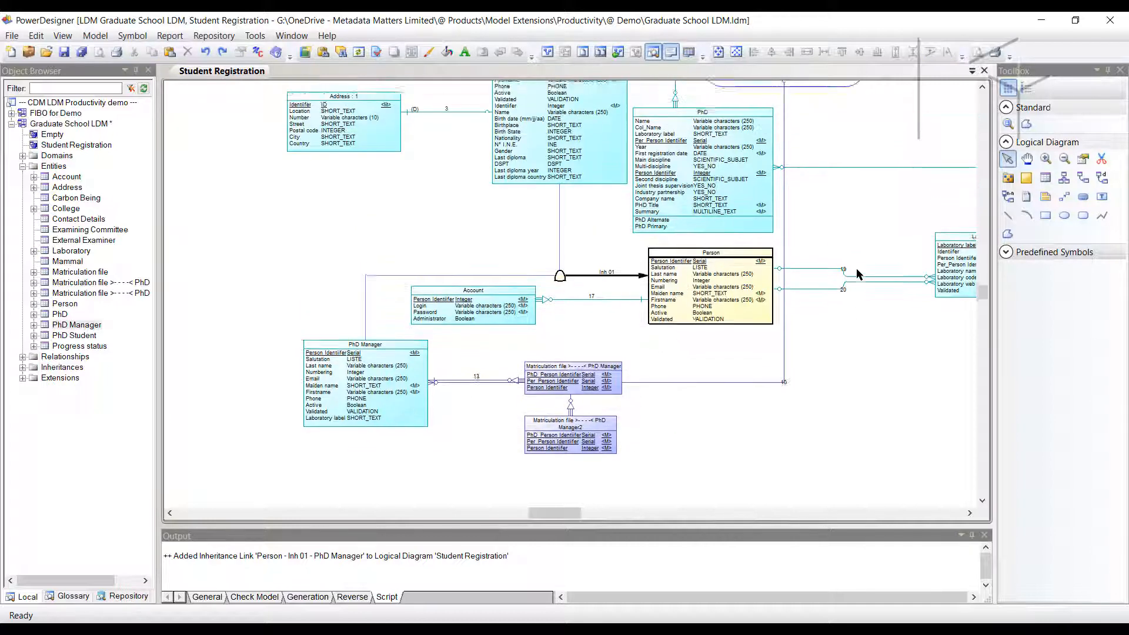
scroll(857, 269, "up", 1)
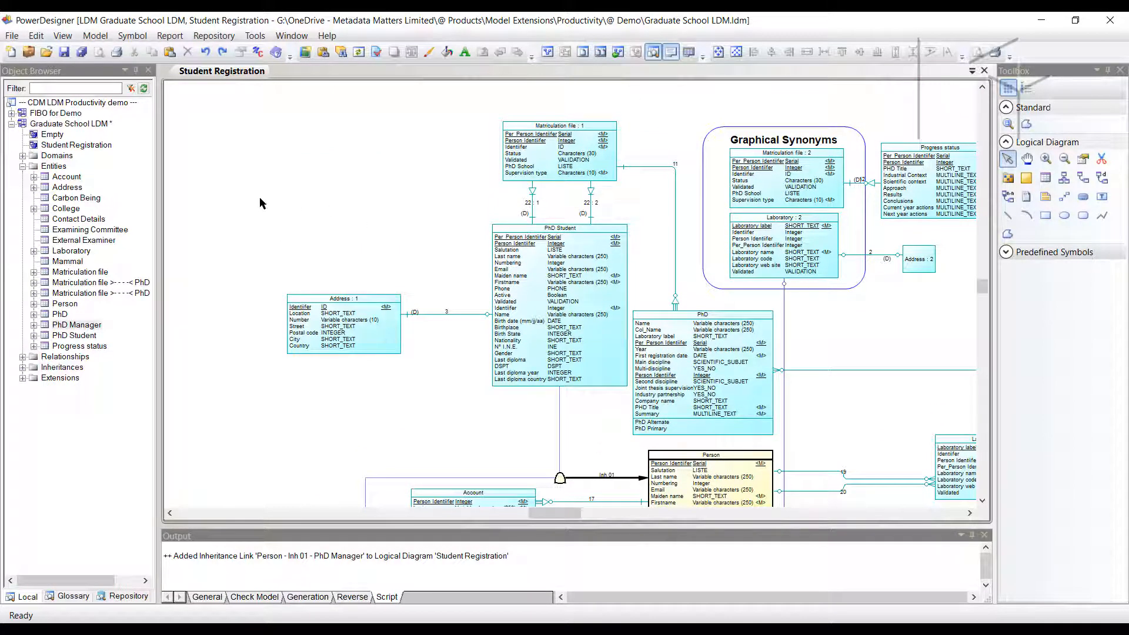
- Open the Empty diagram and add the Person entity to it with relationships 17, 21, 18, 19 and 20
double_click(37, 135)
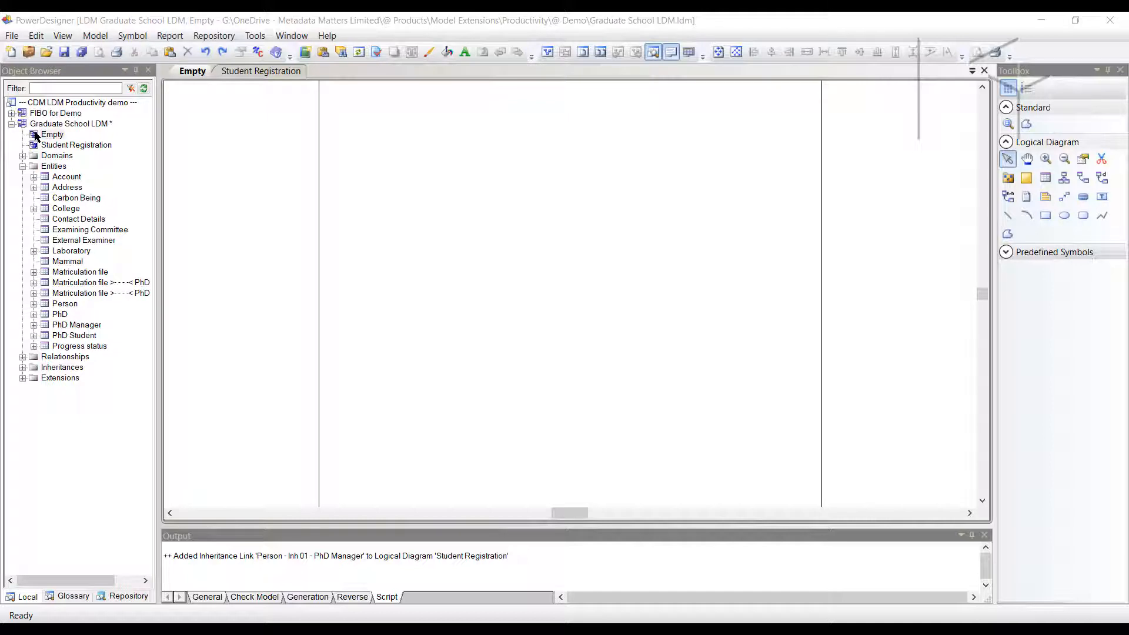
right_click(71, 304)
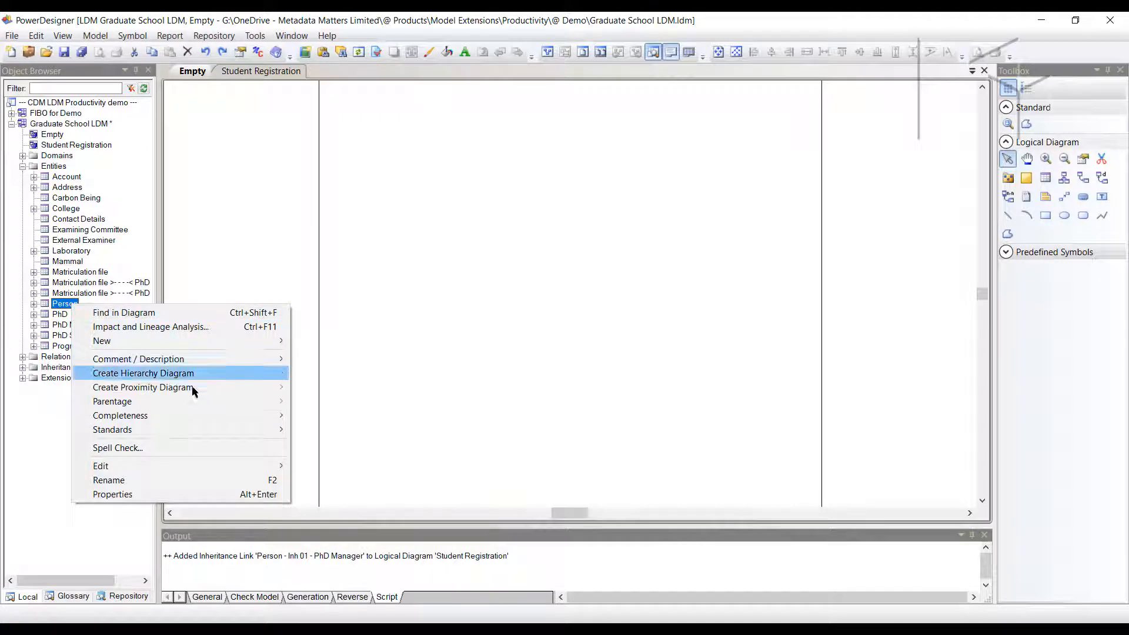
mouse_move(209, 415)
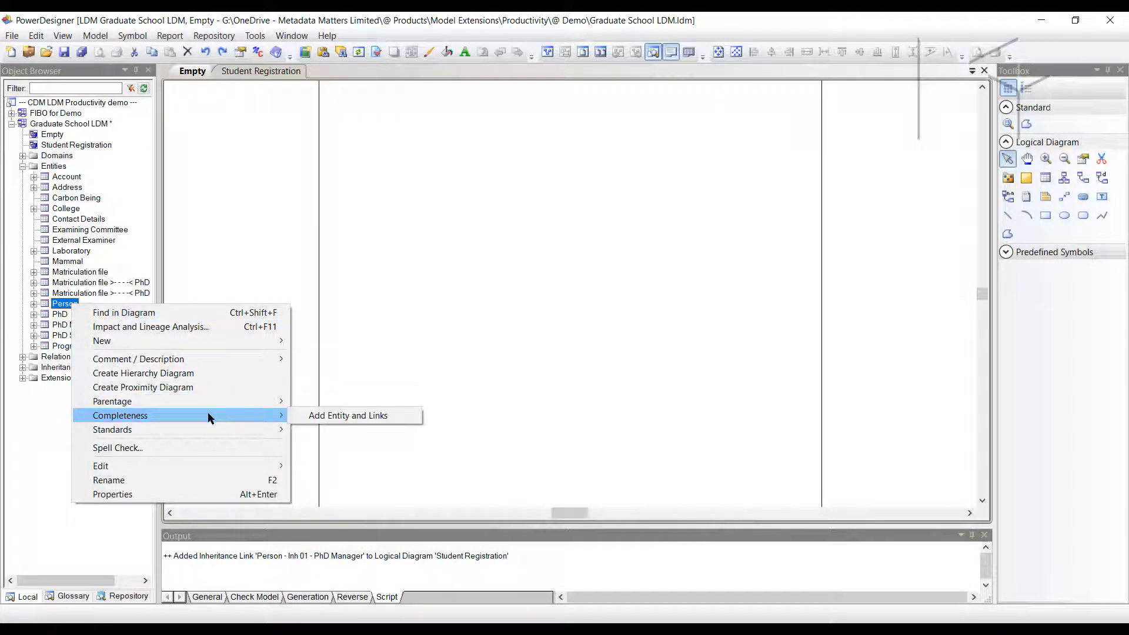
left_click(342, 416)
left_click(668, 385)
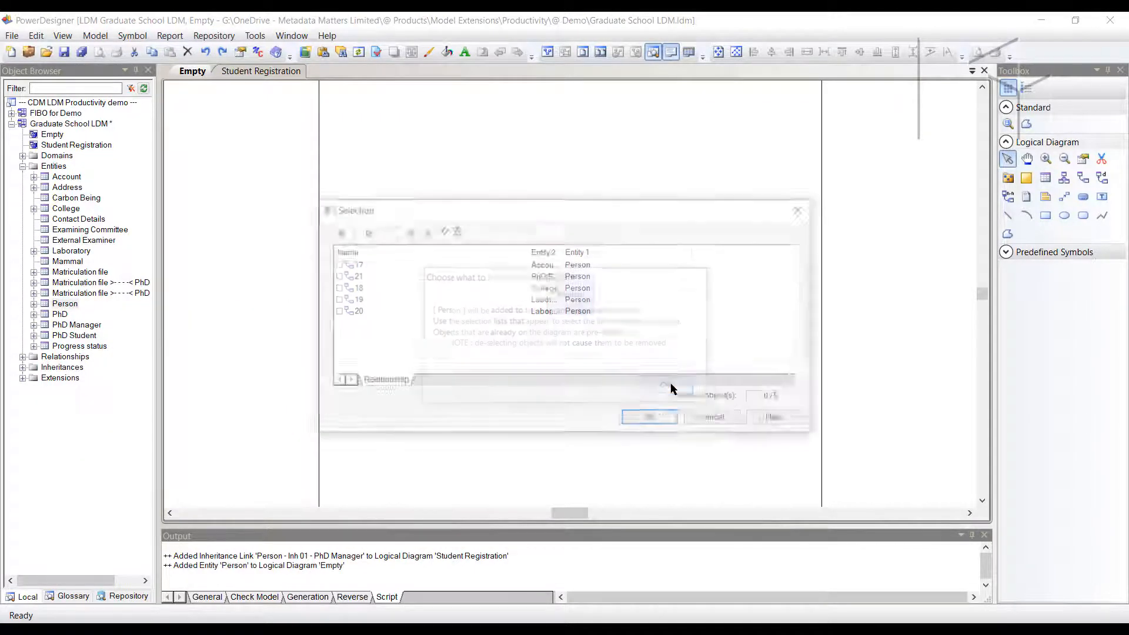
left_click(337, 231)
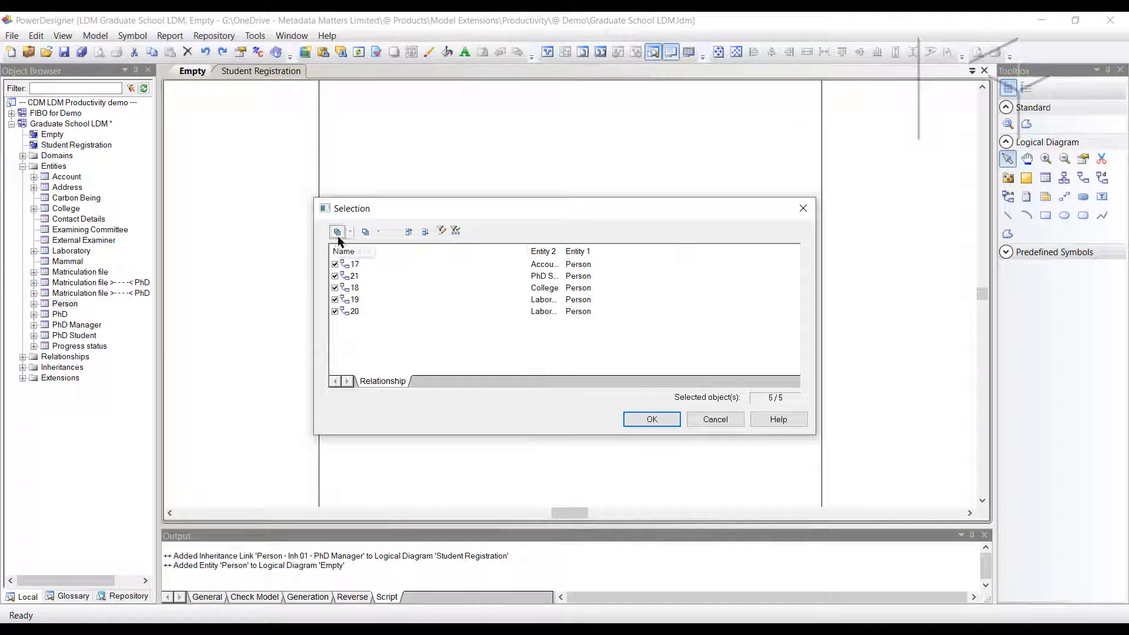
mouse_move(414, 213)
left_mouse_down()
mouse_move(398, 269)
mouse_move(412, 204)
left_mouse_up()
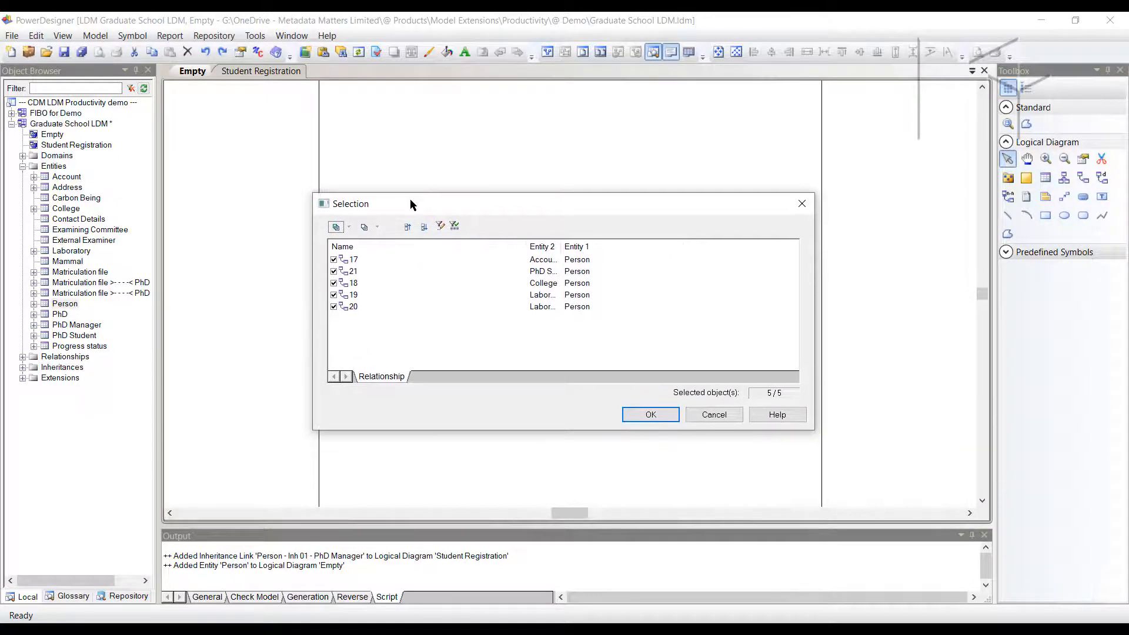
left_click(652, 415)
- Include inheritance Inh 01 and the Mammal - Mammal - Person inheritance link for Person on the Empty diagram
left_click(335, 264)
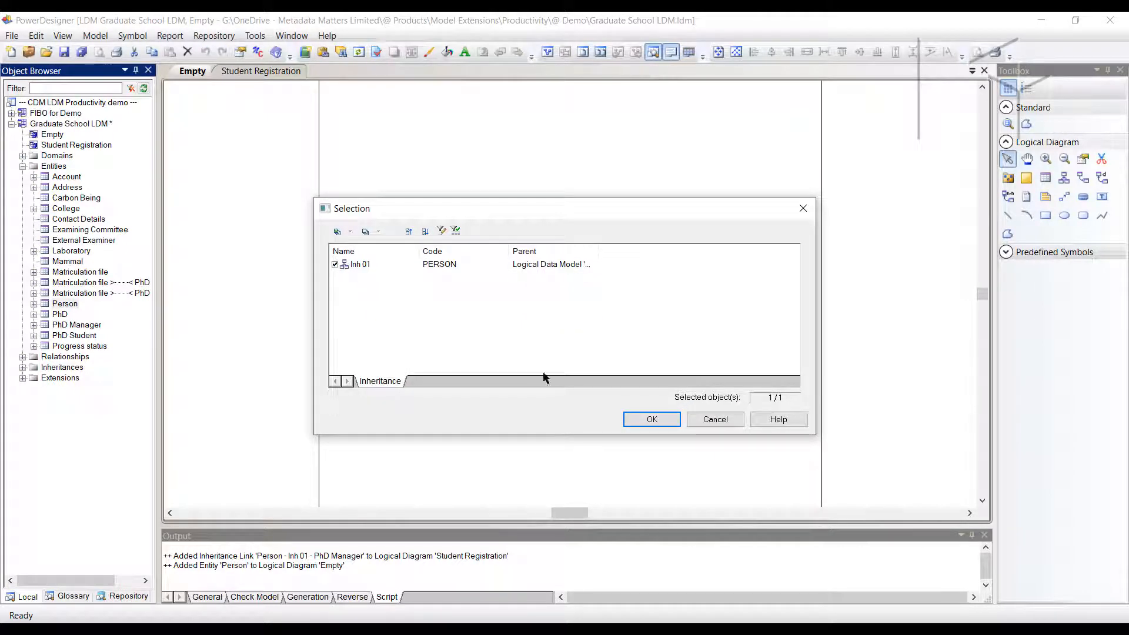
left_click(653, 419)
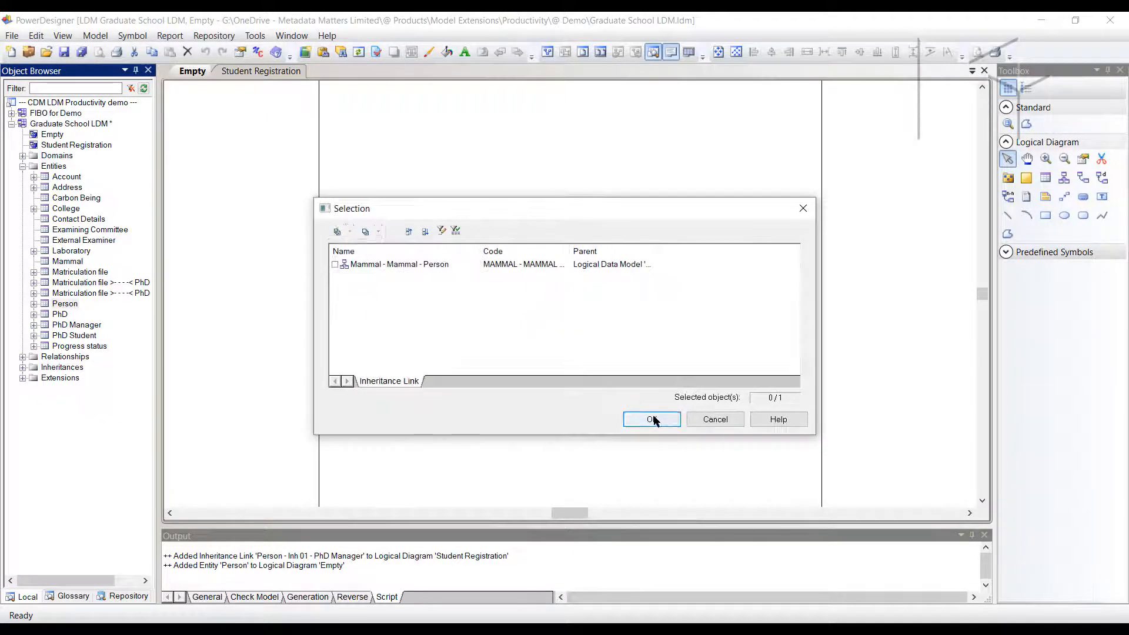
left_click(334, 264)
left_click(651, 419)
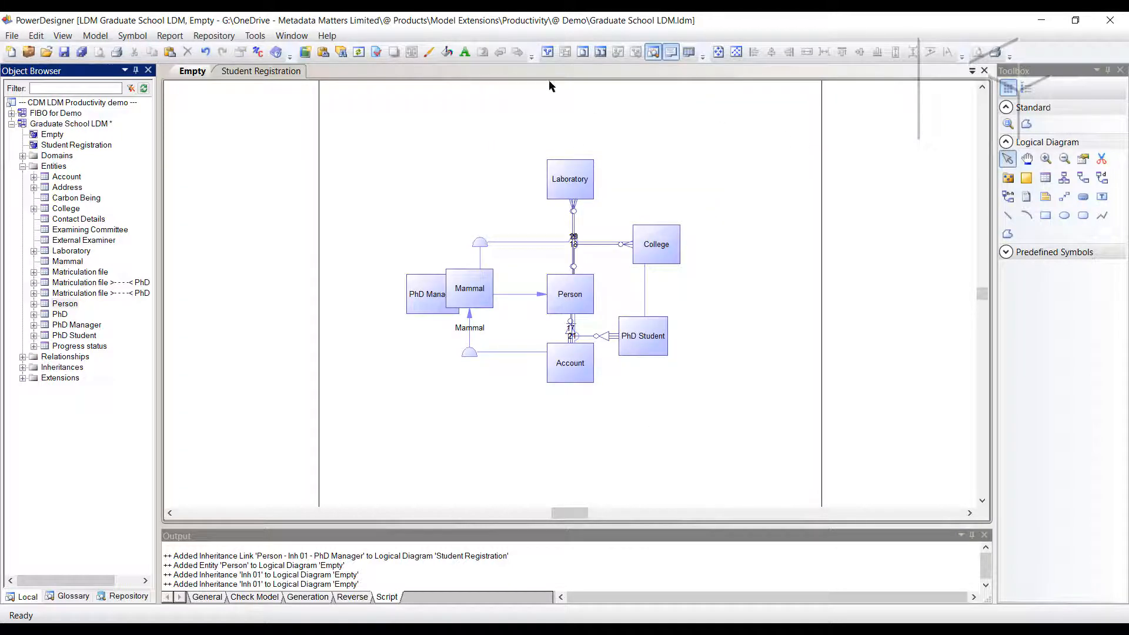
- Apply the automatic Layout Diagram command to rearrange all symbols in the Empty diagram
right_click(658, 124)
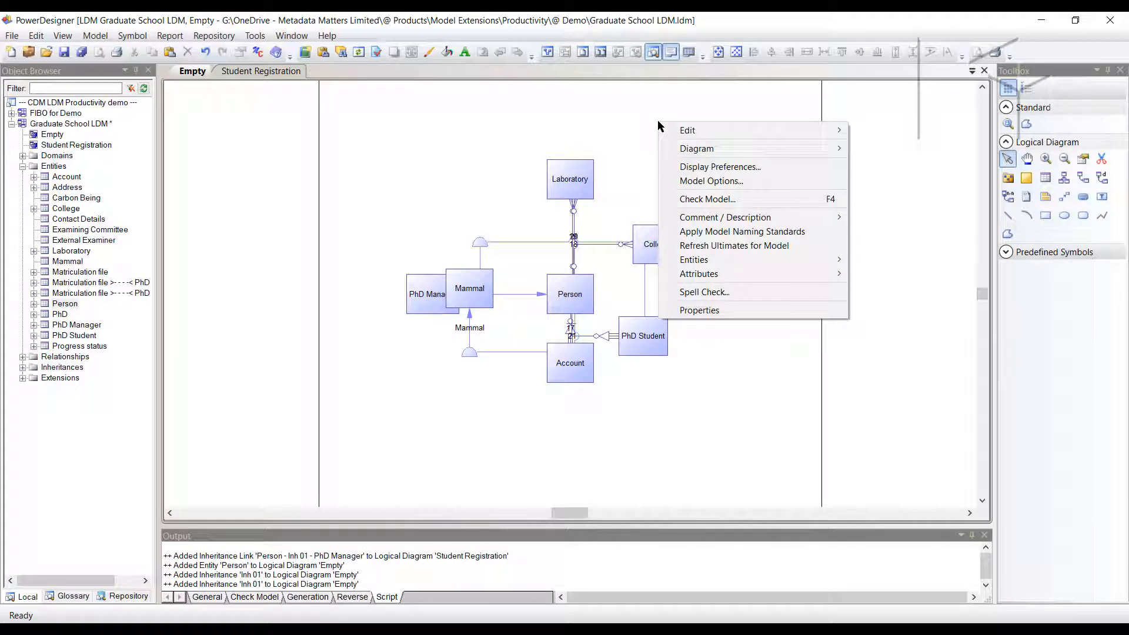
mouse_move(708, 147)
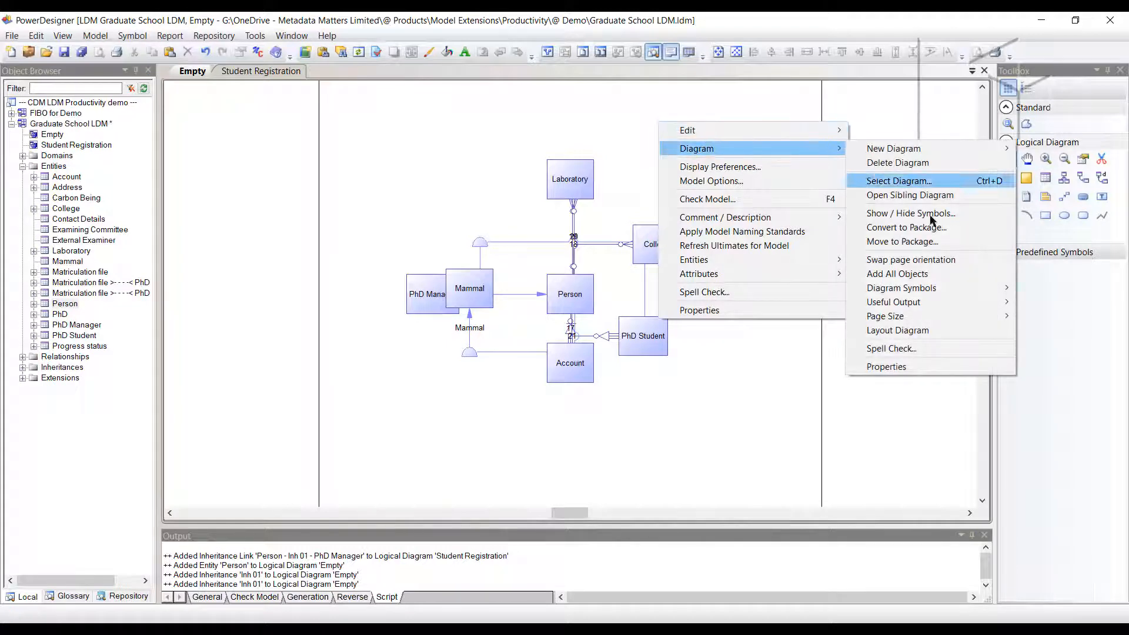
left_click(917, 332)
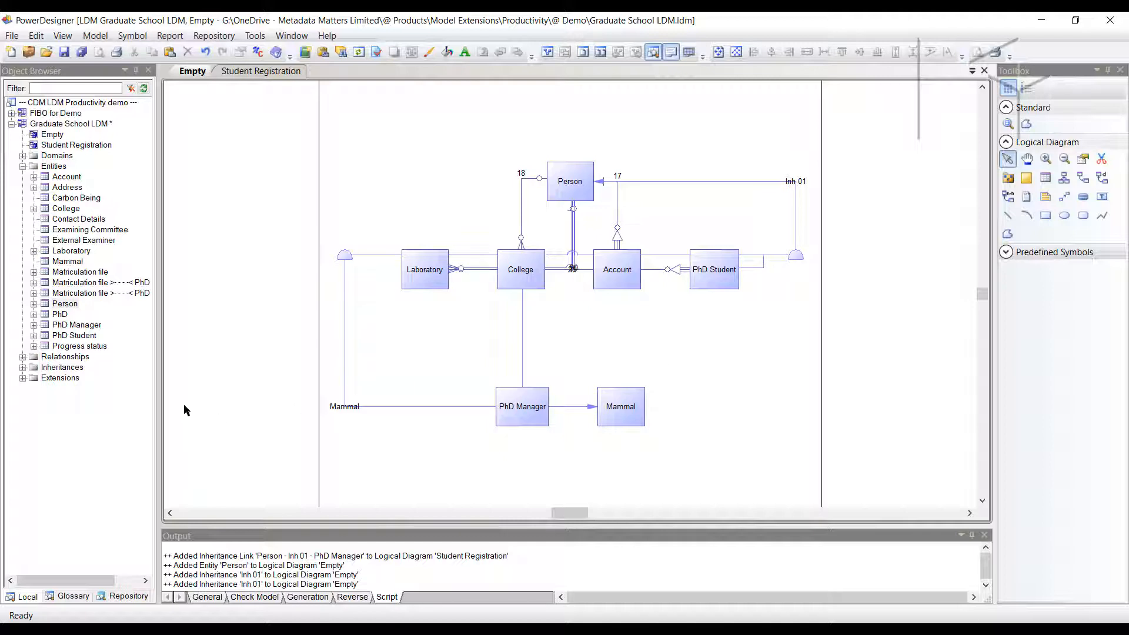
- Add the Contact Details entity to the Empty diagram with the completeness command Add Entity and Links, including relationships 8 and 7
right_click(53, 220)
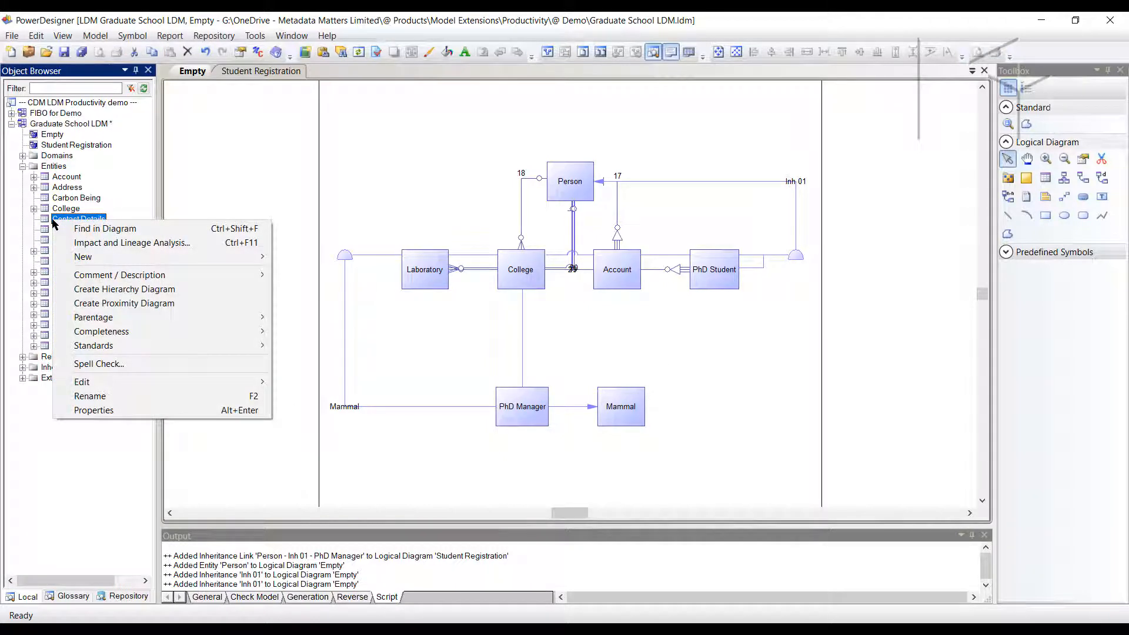
mouse_move(235, 331)
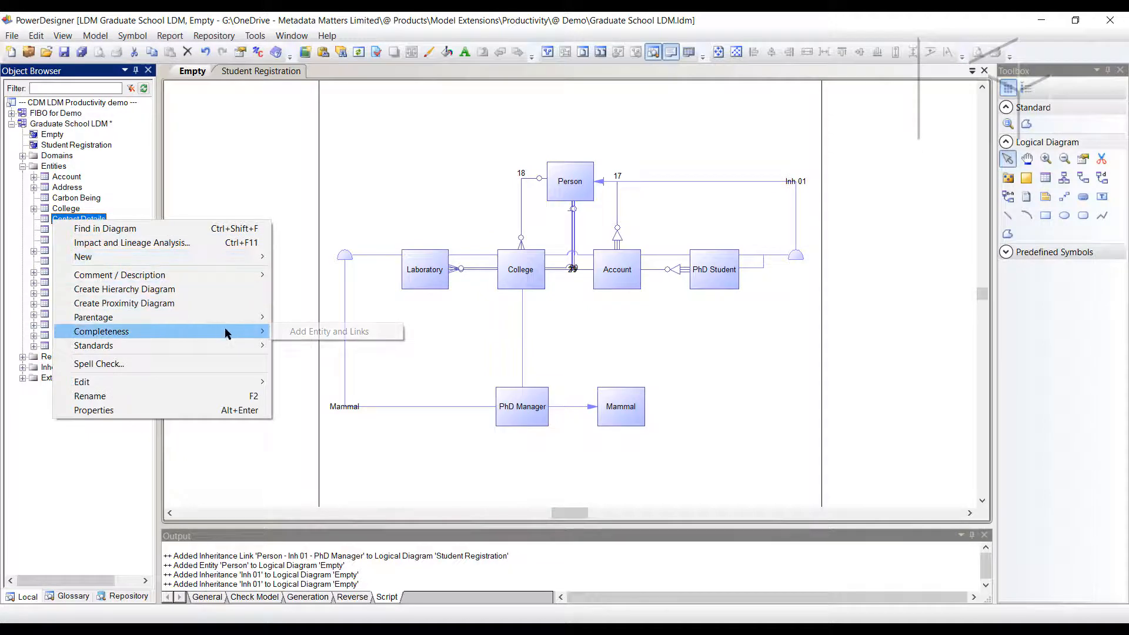
left_click(296, 332)
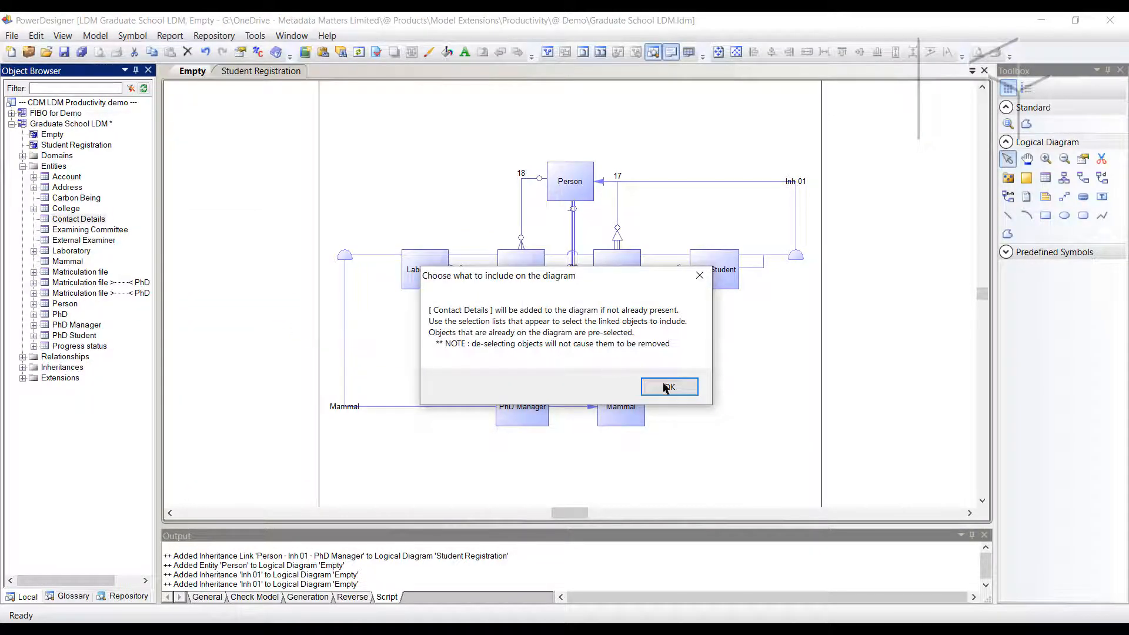
left_click(664, 387)
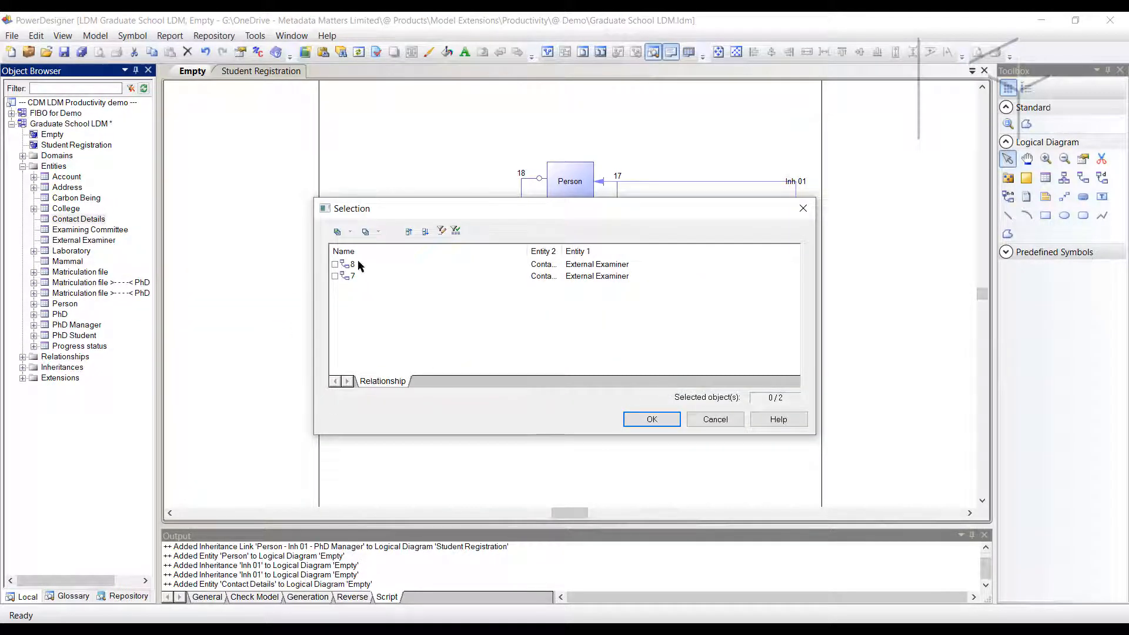
left_click(336, 231)
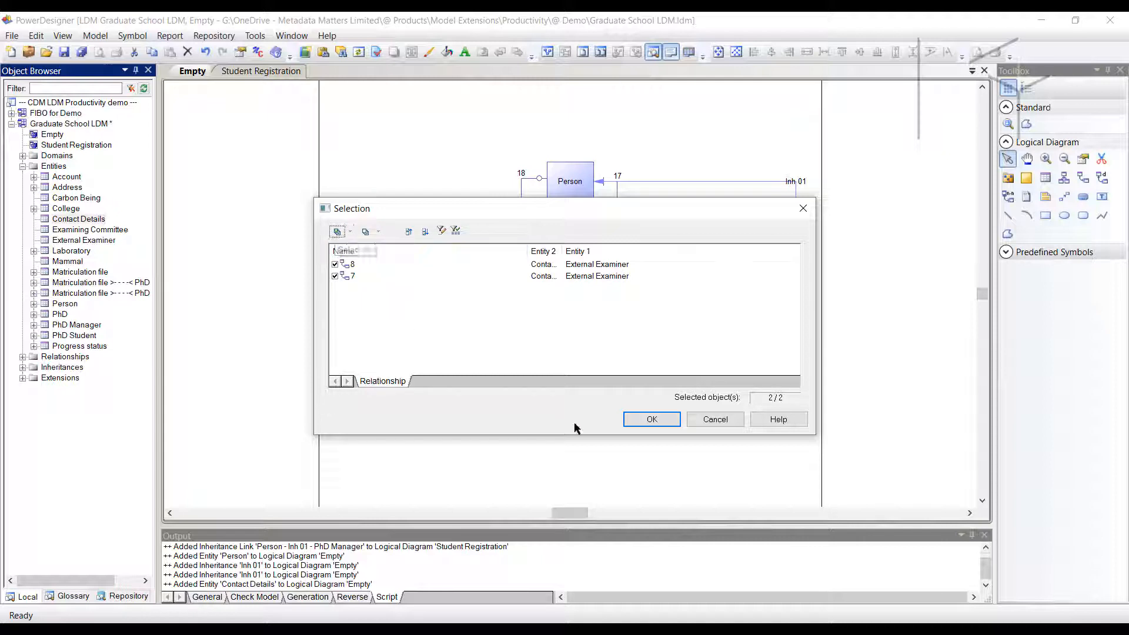
left_click(650, 420)
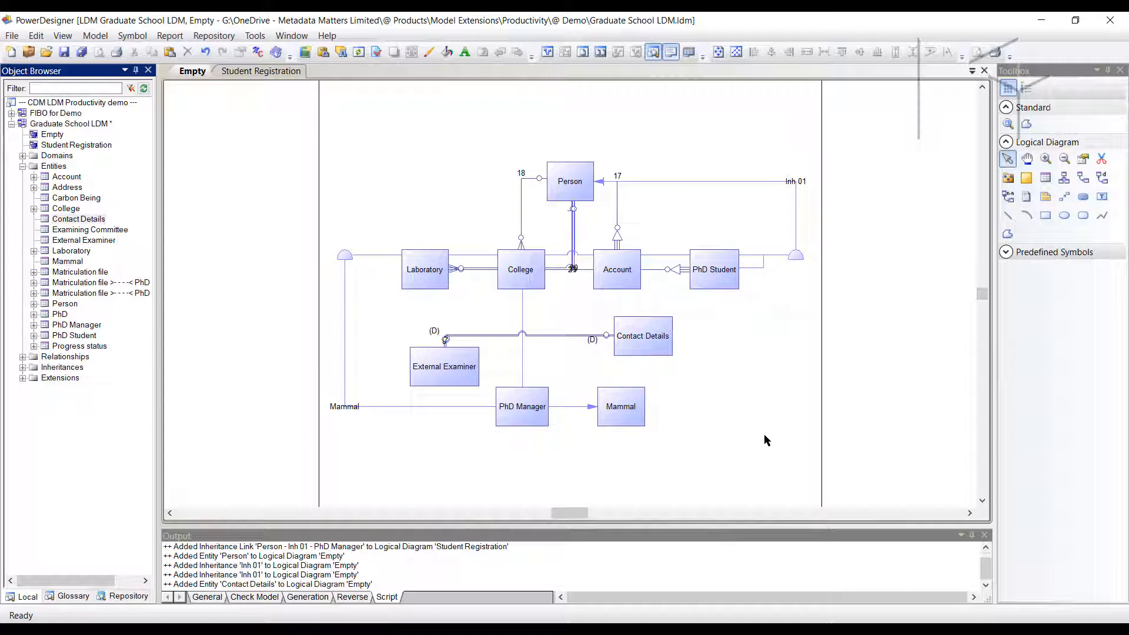
- Place External Examiner beside Contact Details and separate the overlapping lines of relationships 8 and 7
left_click(650, 341)
left_click(432, 378)
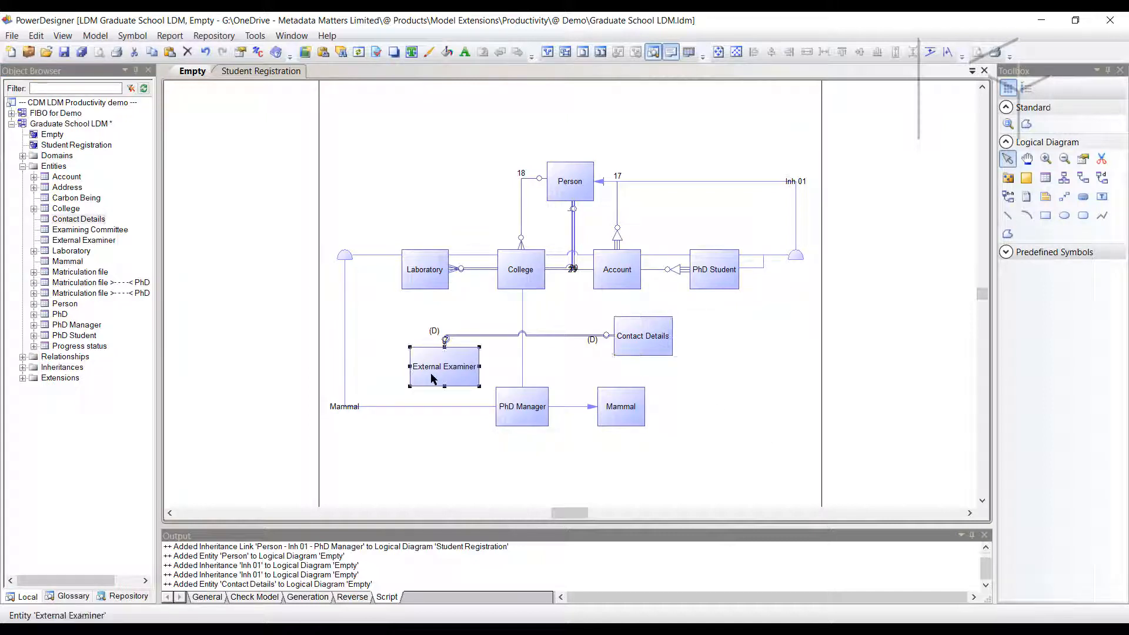
left_click_drag(432, 378, 762, 348)
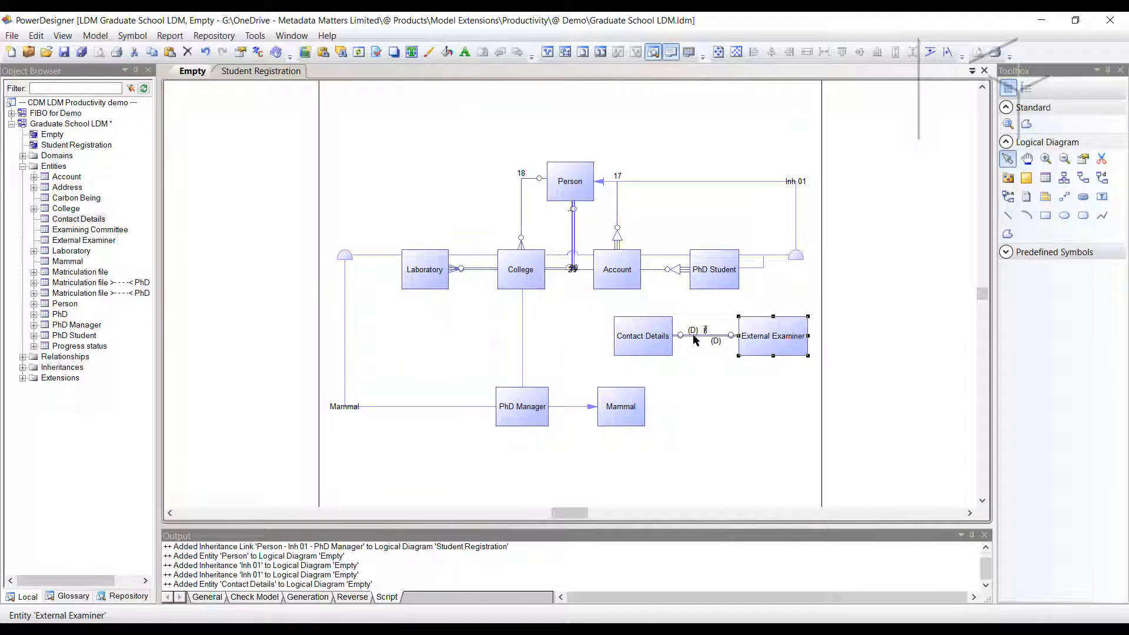
left_click(697, 344)
left_click_drag(694, 336, 692, 327)
left_click(679, 310)
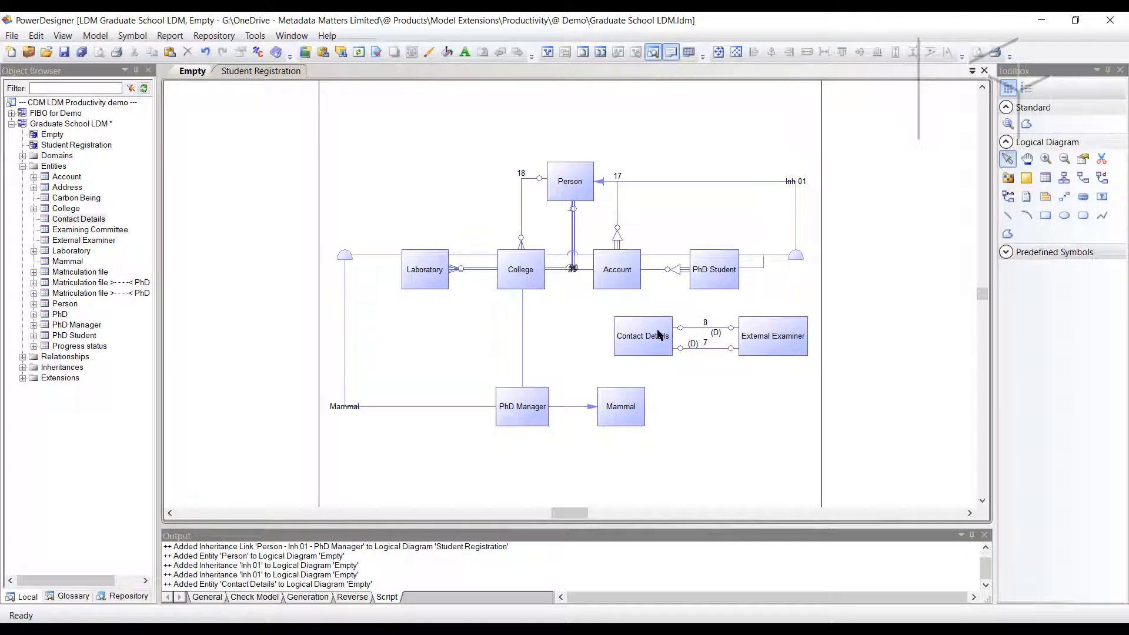
- Run Add Entity and Links on External Examiner, accepting the preselected relationships 8 and 7
right_click(763, 348)
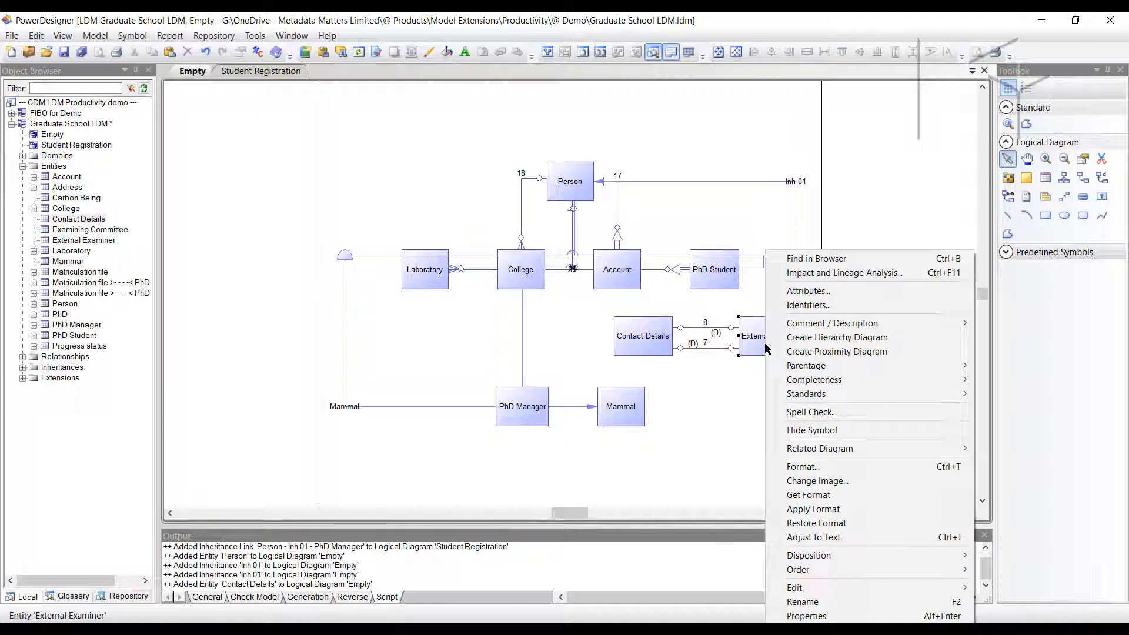
mouse_move(811, 381)
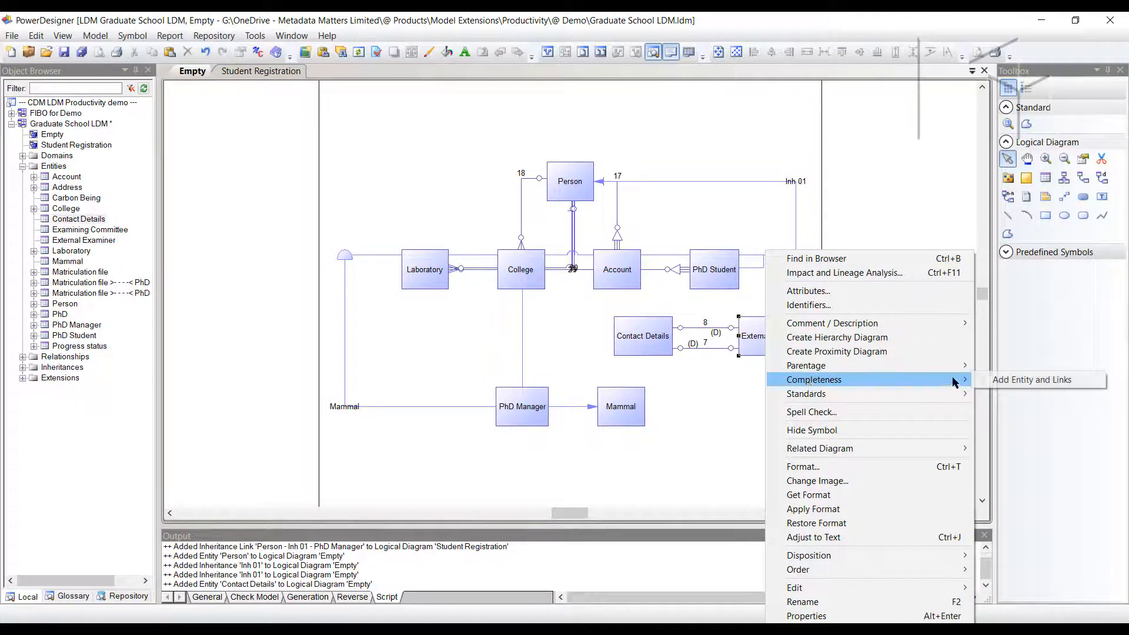
left_click(1032, 380)
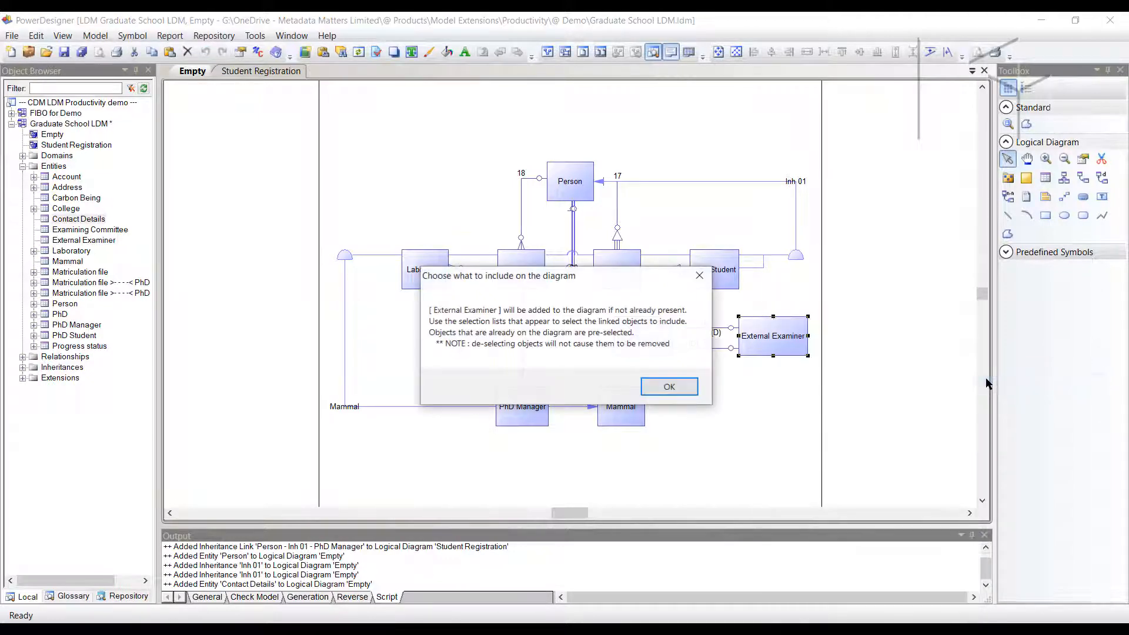
left_click(670, 386)
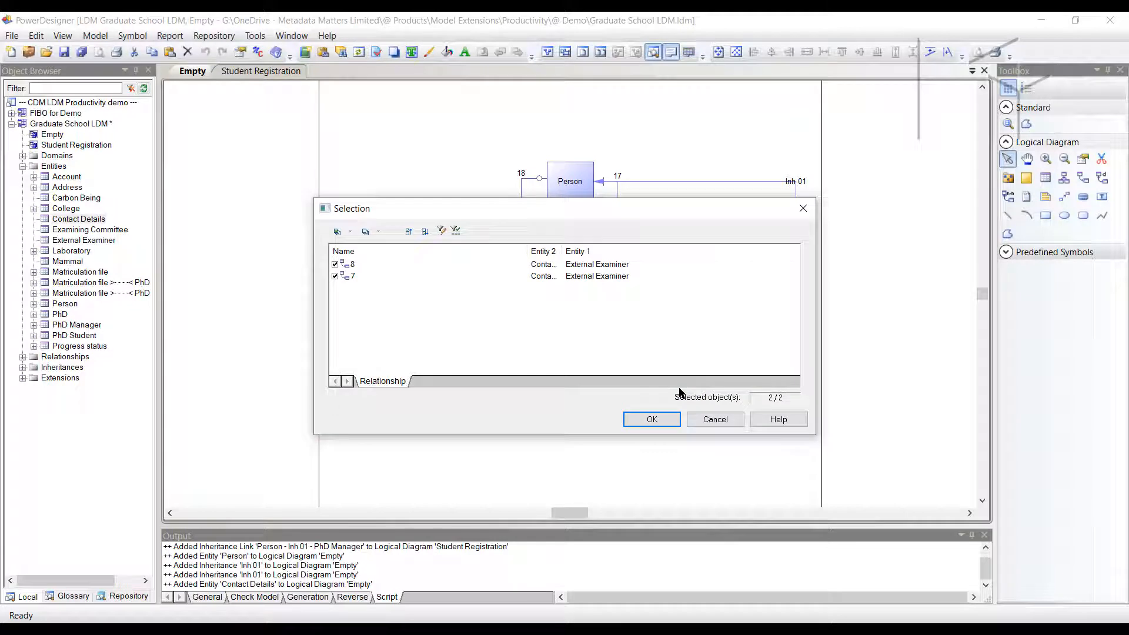
left_click(655, 418)
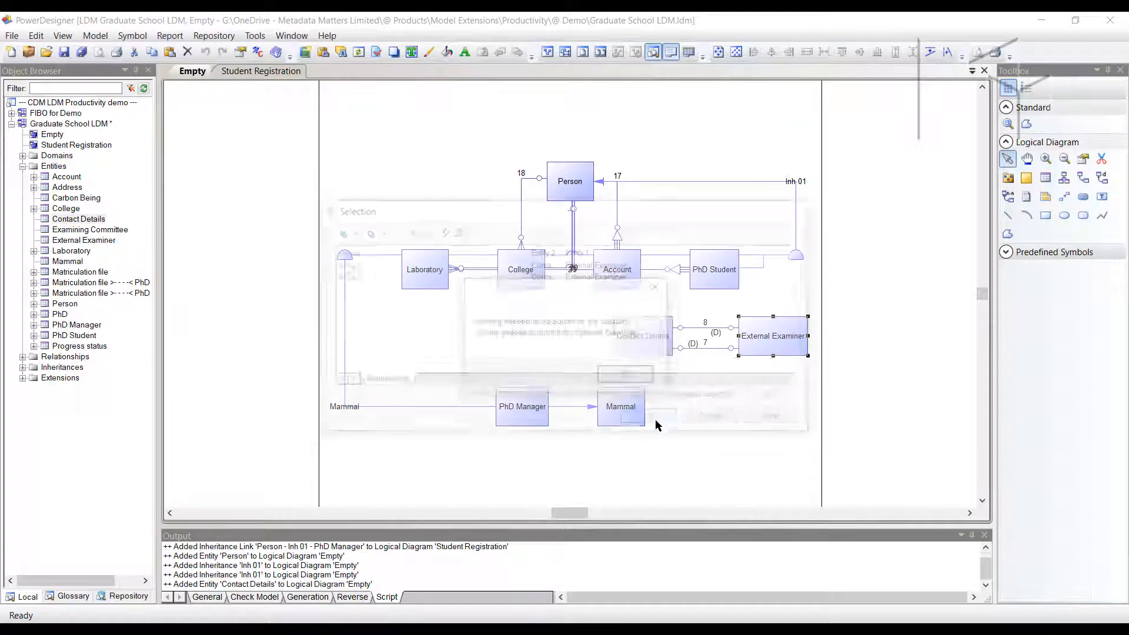
left_click(627, 381)
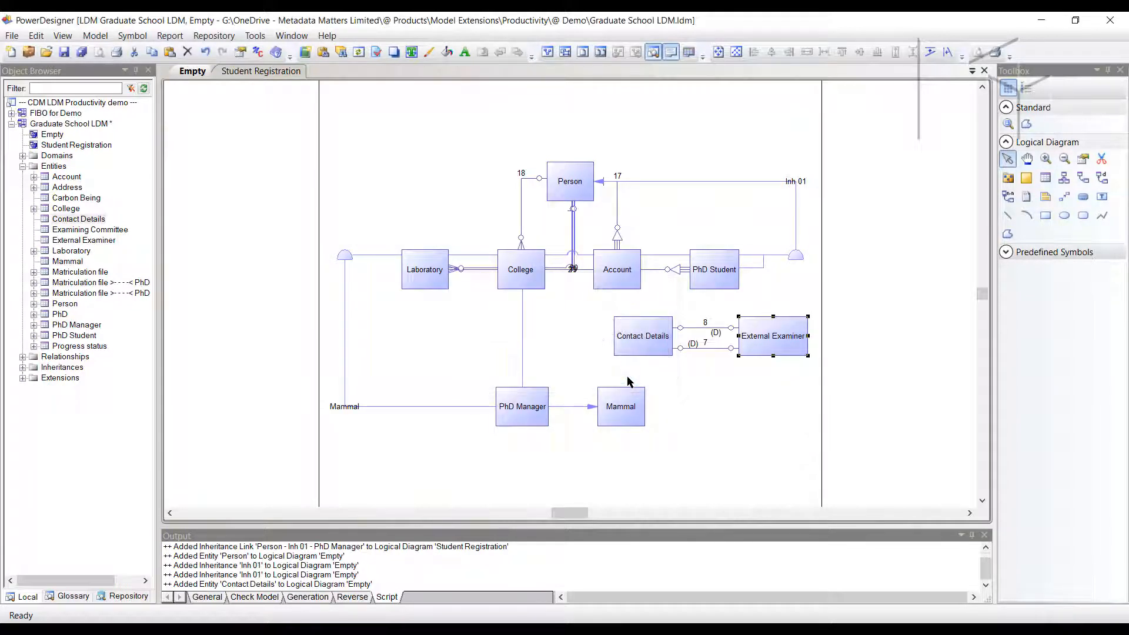
- Apply a light yellow fill to the Contact Details and External Examiner symbols and deselect them
left_click_drag(605, 310, 821, 379)
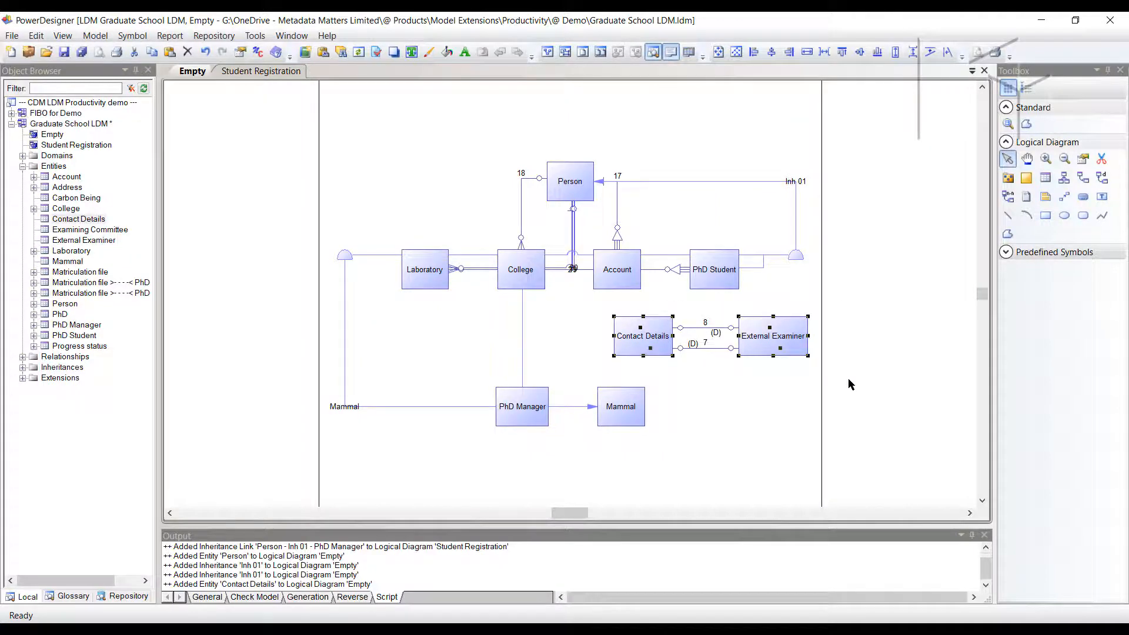
left_click(446, 52)
left_click(457, 256)
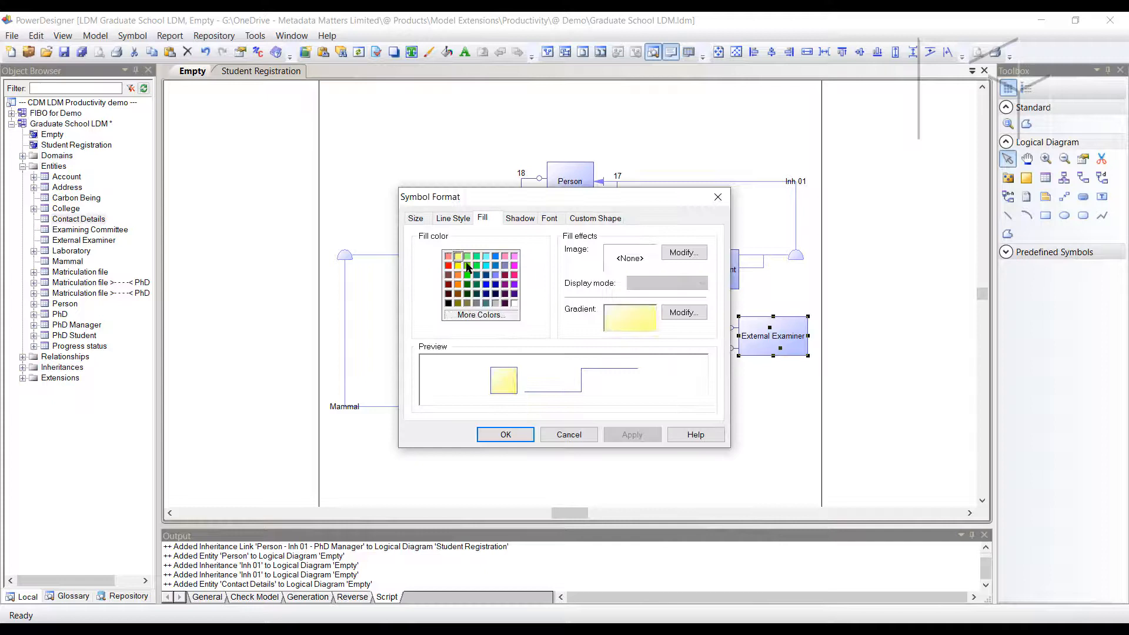
left_click(504, 434)
left_click(731, 401)
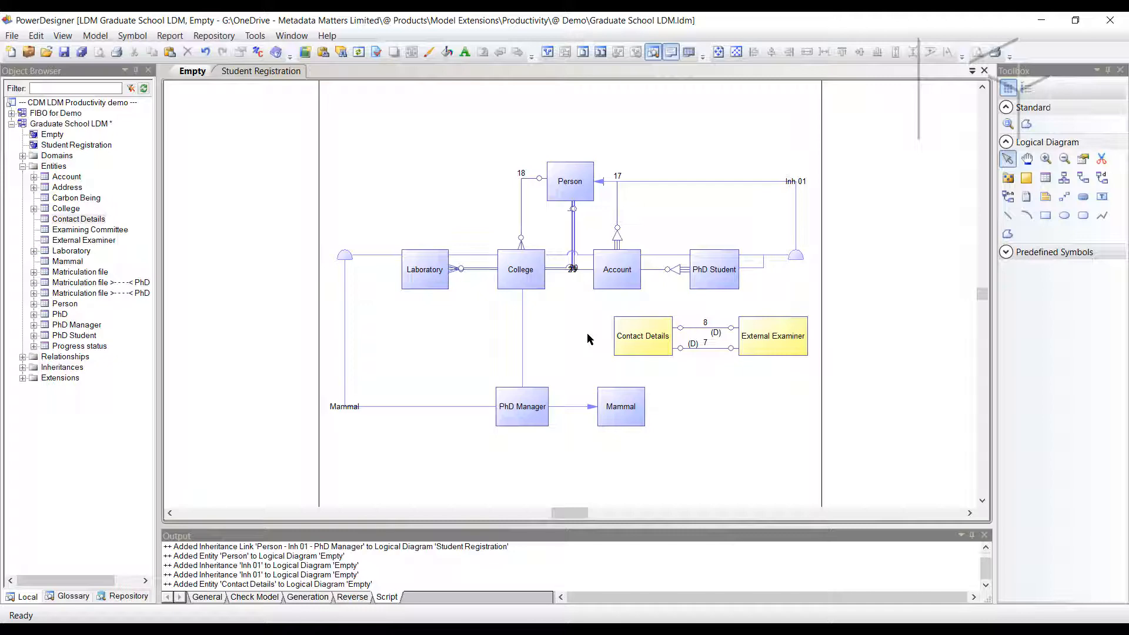
- Create a hierarchy diagram for the Person entity from the Student Registration diagram and view the whole result
left_click(277, 74)
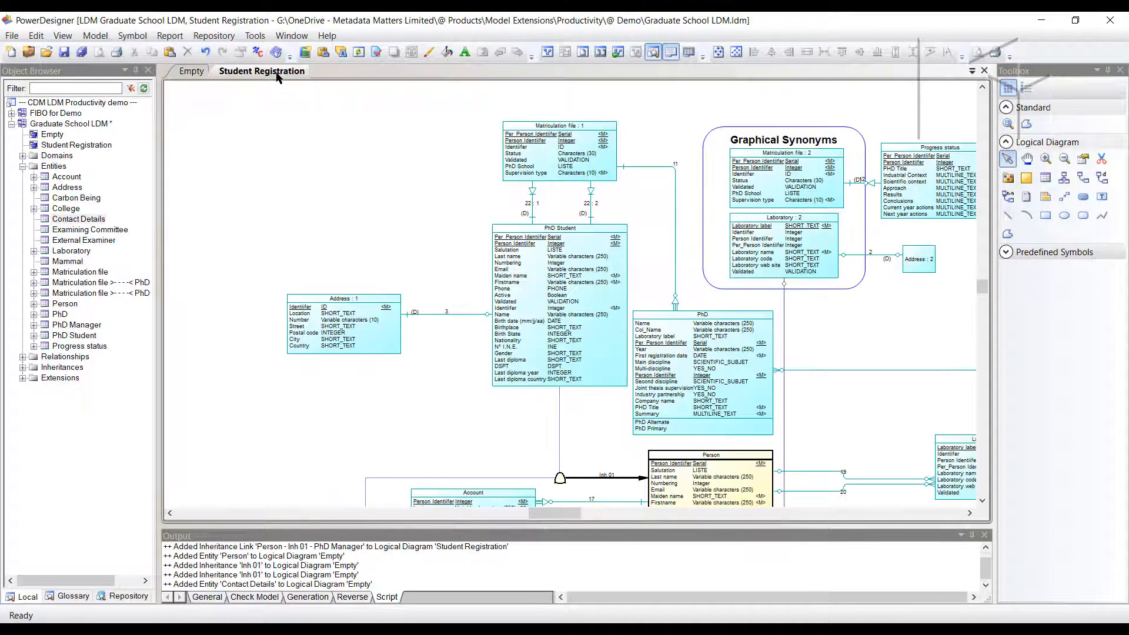
scroll(812, 382, "down", 3)
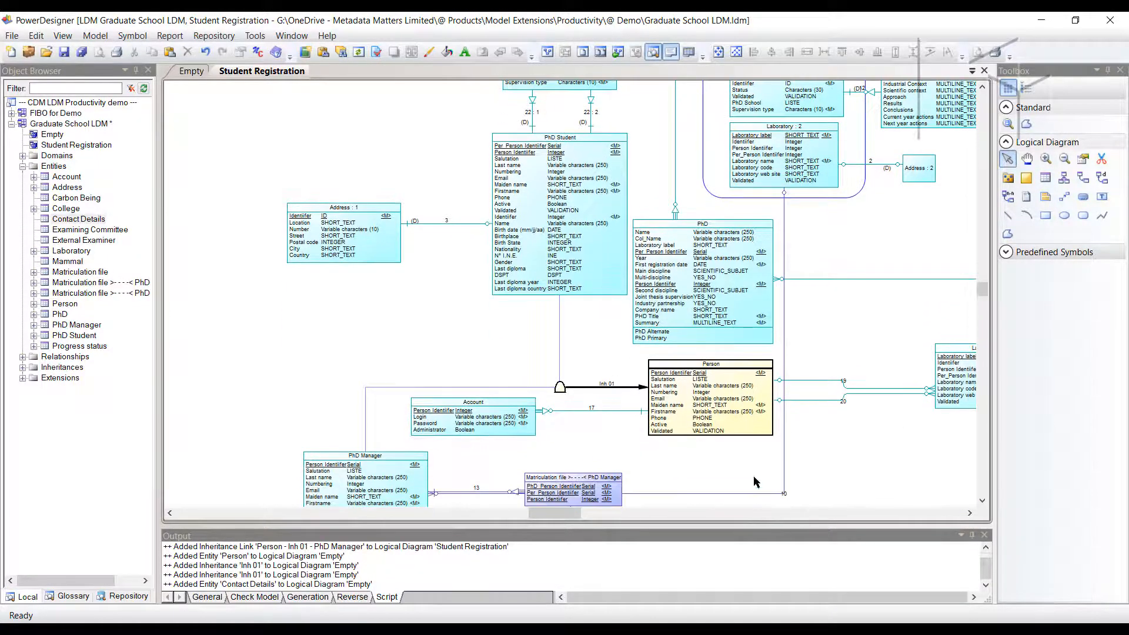
scroll(650, 456, "down", 1)
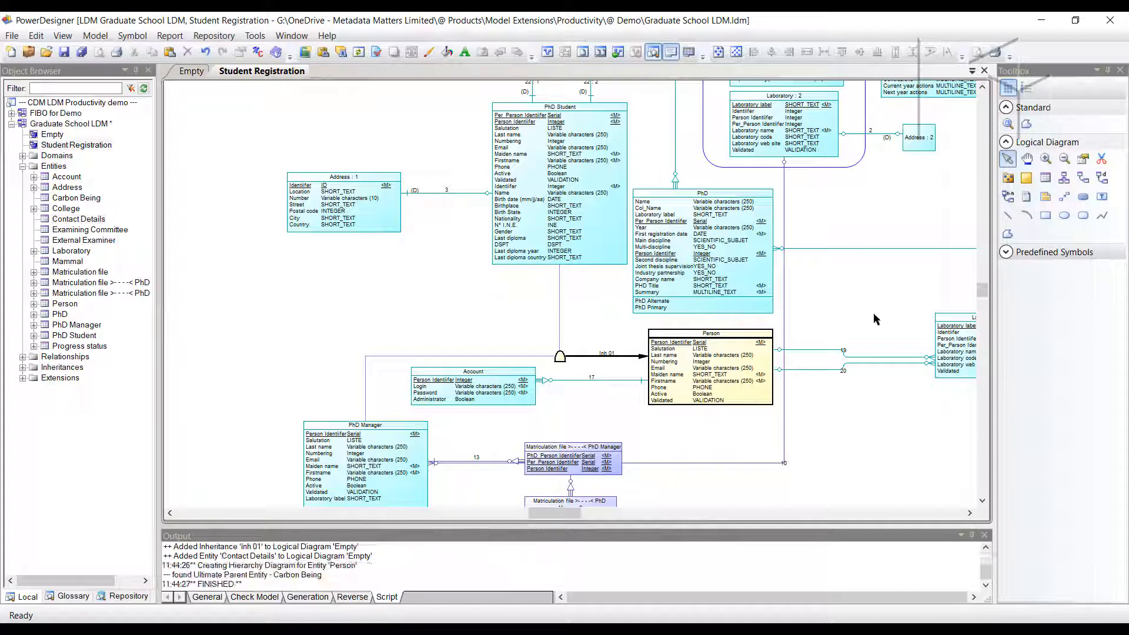
right_click(719, 336)
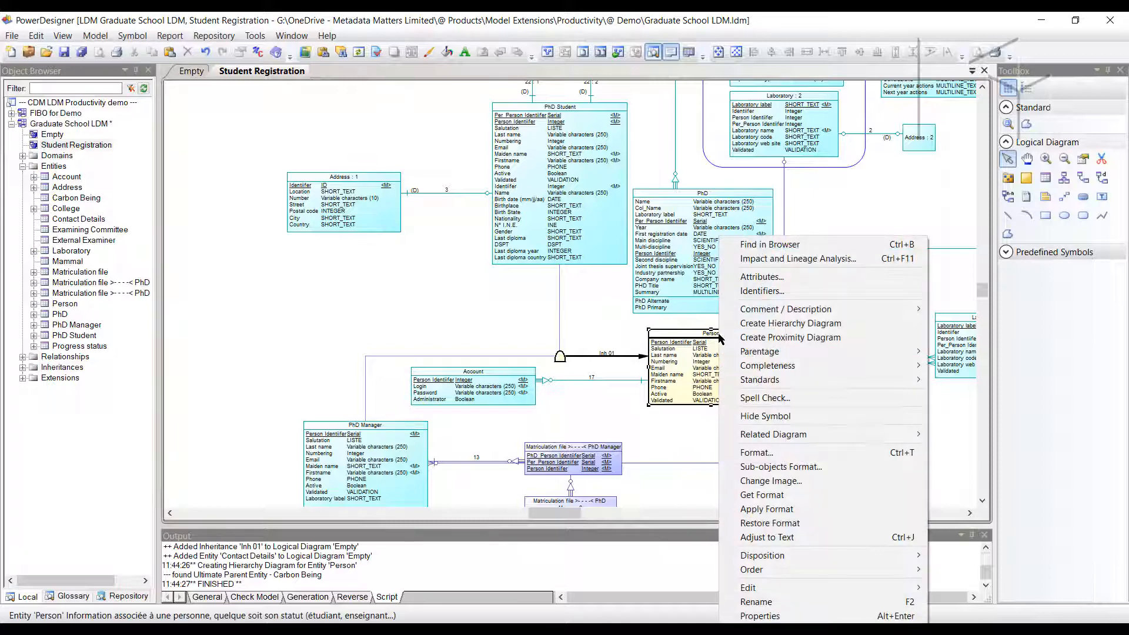
left_click(752, 329)
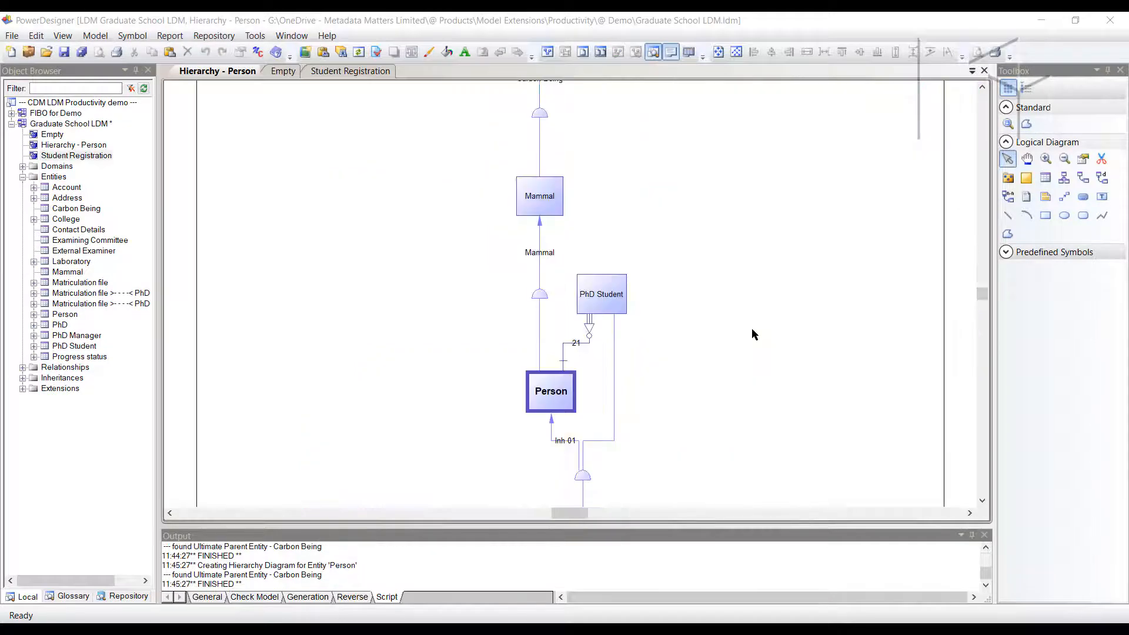
key("F8")
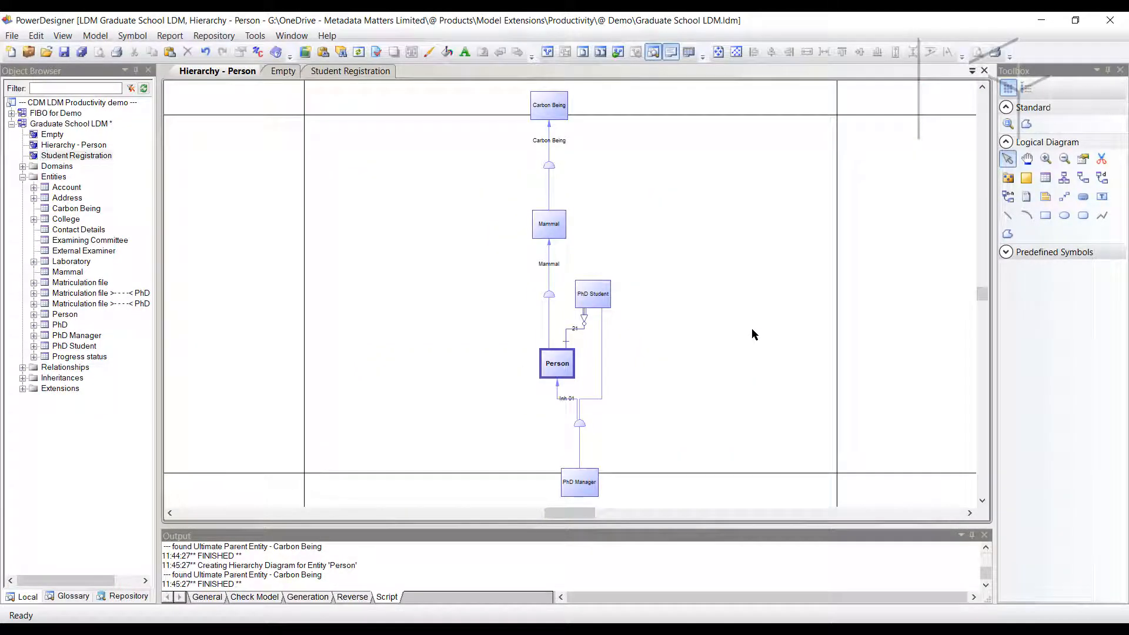
- Trace the hierarchy from Carbon Being through Mammal to Person, and move PhD Student below Person beside PhD Manager, tidying its inheritance link
left_click(545, 115)
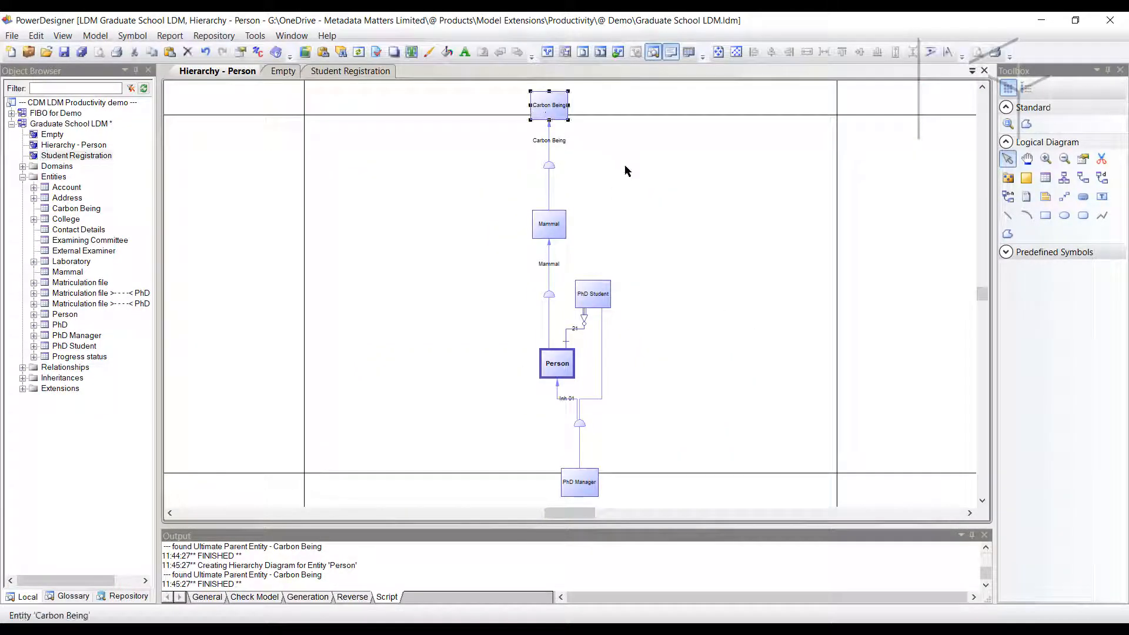
left_click(551, 227)
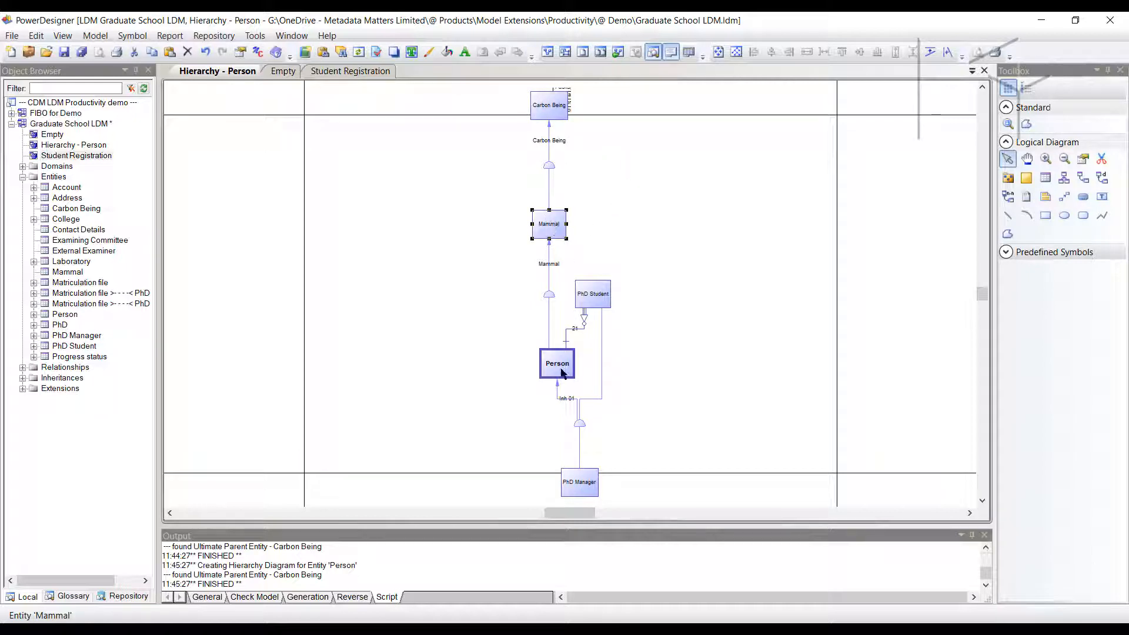
left_click(562, 371)
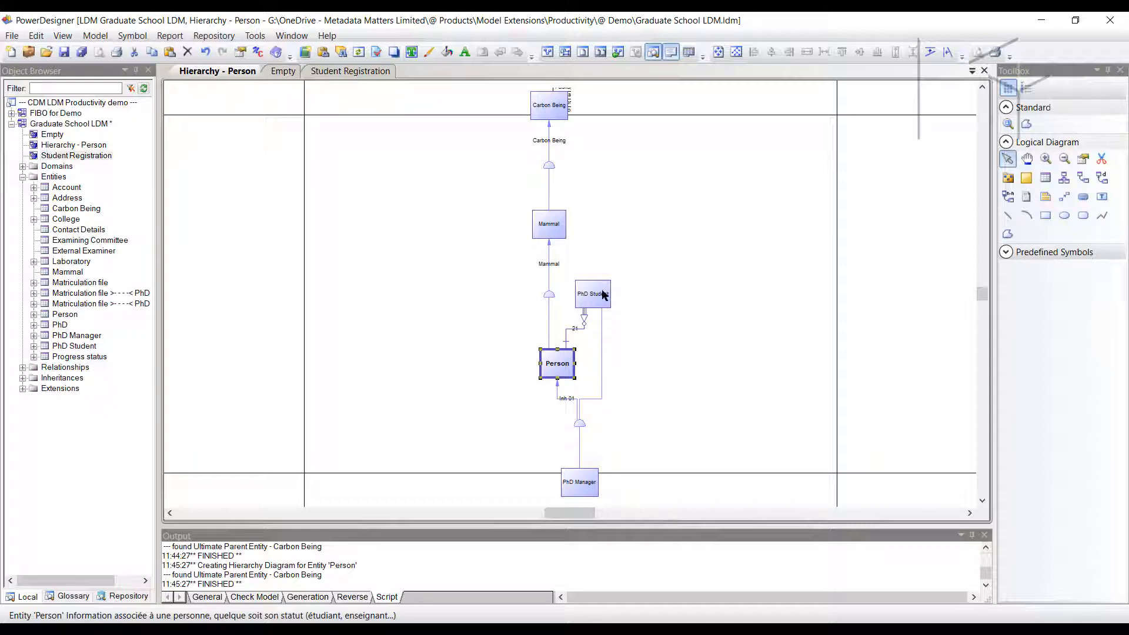
left_click_drag(597, 297, 540, 488)
left_click_drag(551, 399, 549, 424)
left_click(633, 398)
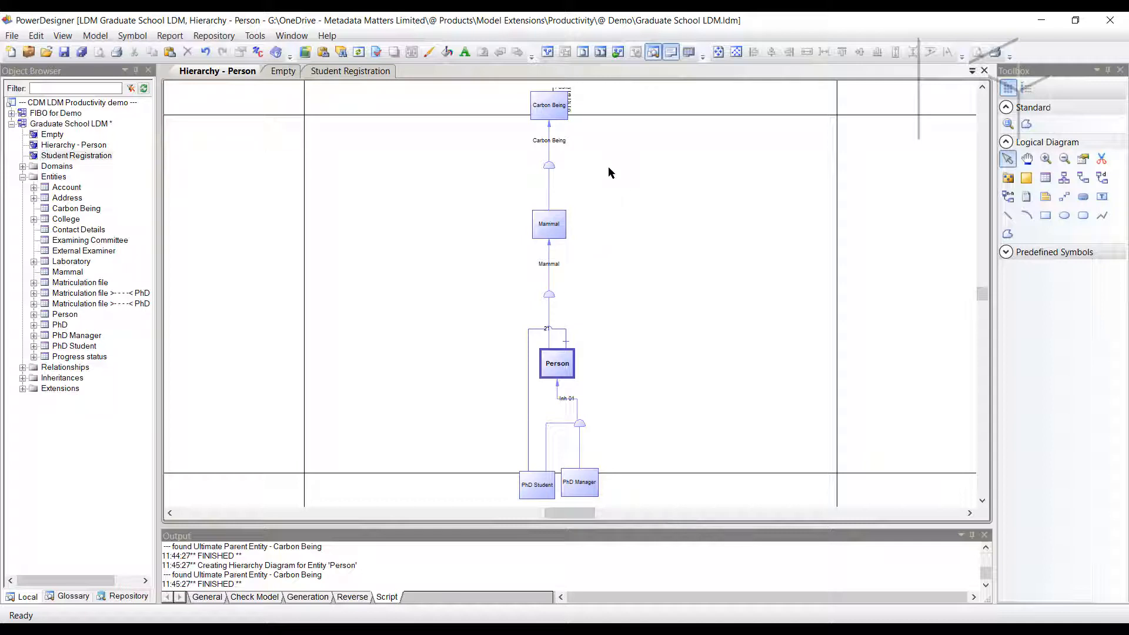
- Move the diagram's title box clear of Carbon Being, and shift PhD Student, PhD Manager and their inheritance symbol up closer to Person
scroll(602, 173, "up", 1)
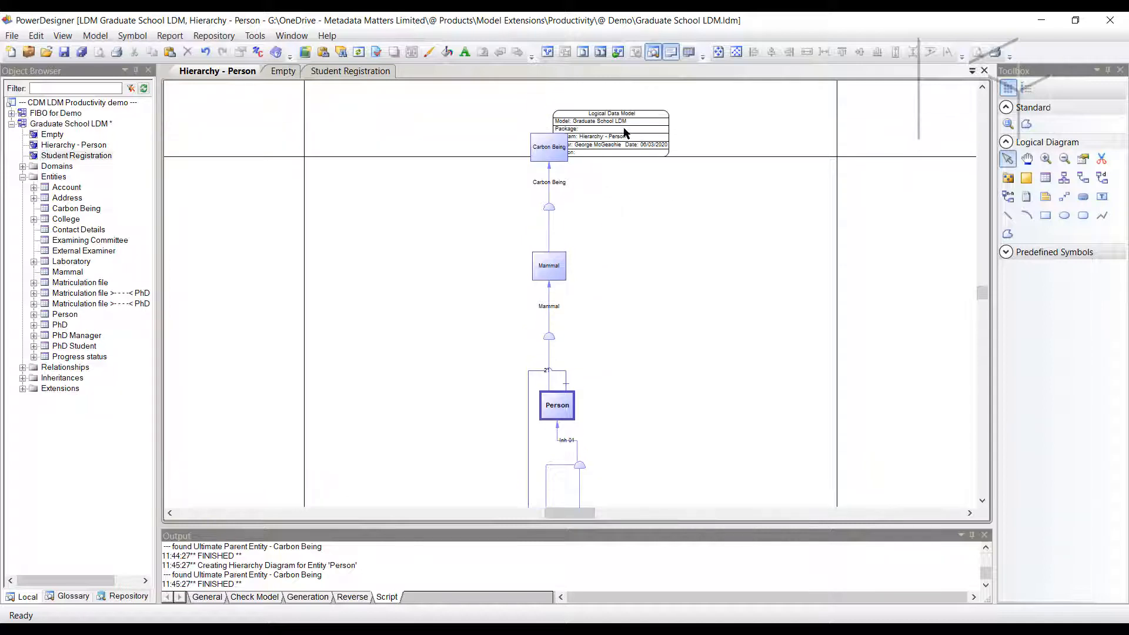
left_click_drag(623, 129, 670, 240)
scroll(670, 236, "down", 3)
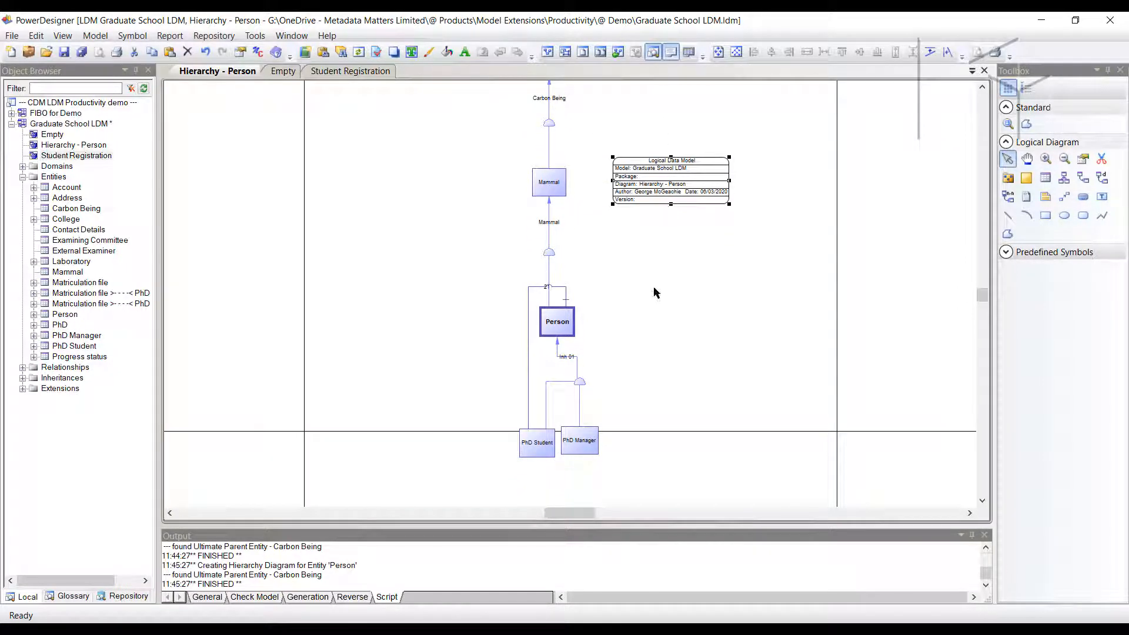
left_click_drag(610, 488, 482, 356)
key("Up")
key("Up")
key("Up")
key("Up")
key("Up")
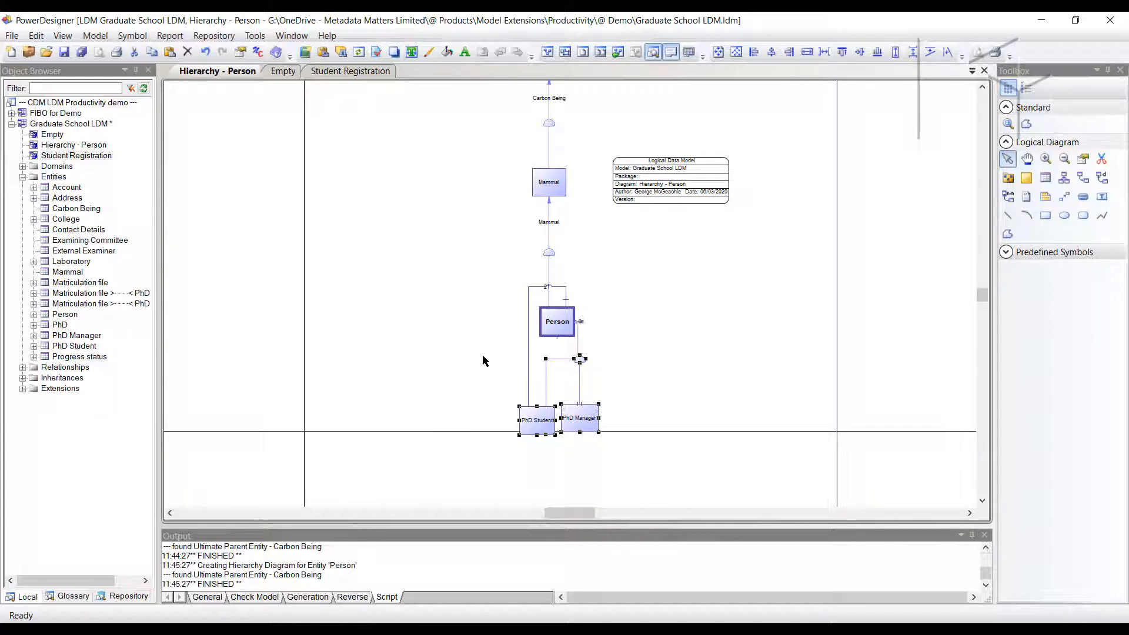
- Delete only the PhD Manager symbol from the Hierarchy - Person diagram, keeping the entity in the model
left_click(588, 414)
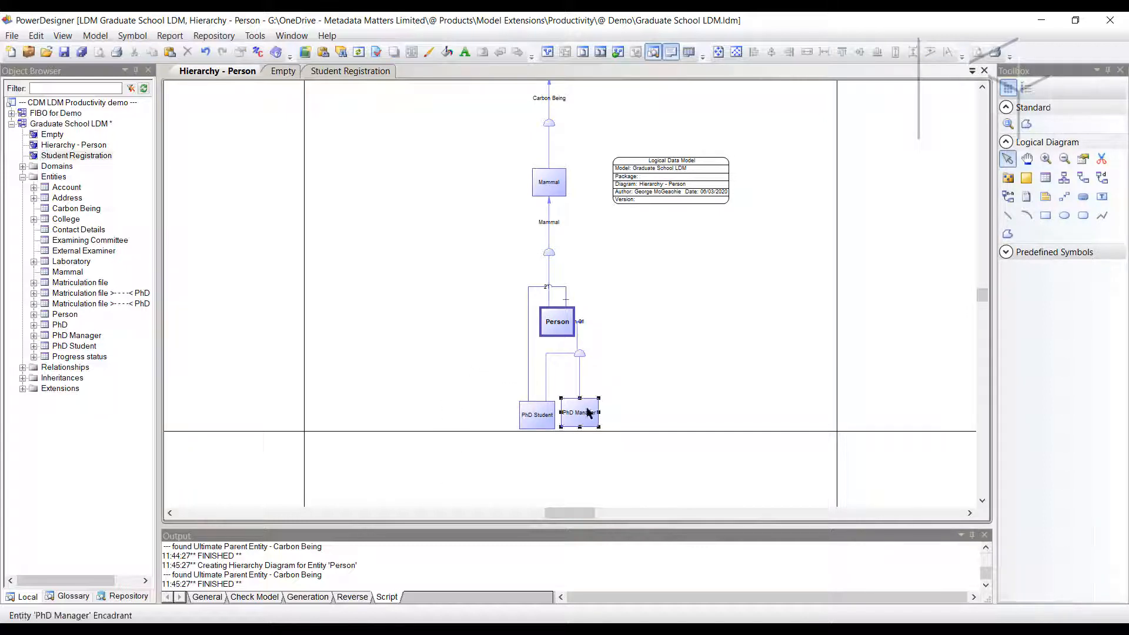
key("Delete")
key("Down")
key("Return")
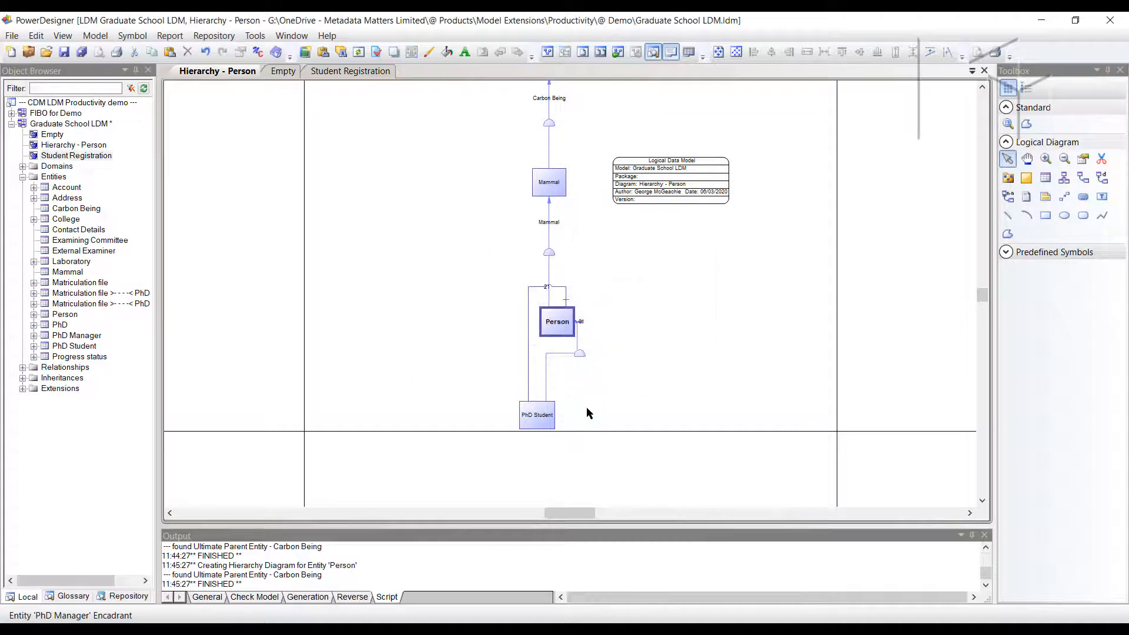
- Refresh the Hierarchy - Person diagram to restore the missing PhD Manager symbol, and review the hierarchy from Carbon Being to PhD Manager
right_click(637, 258)
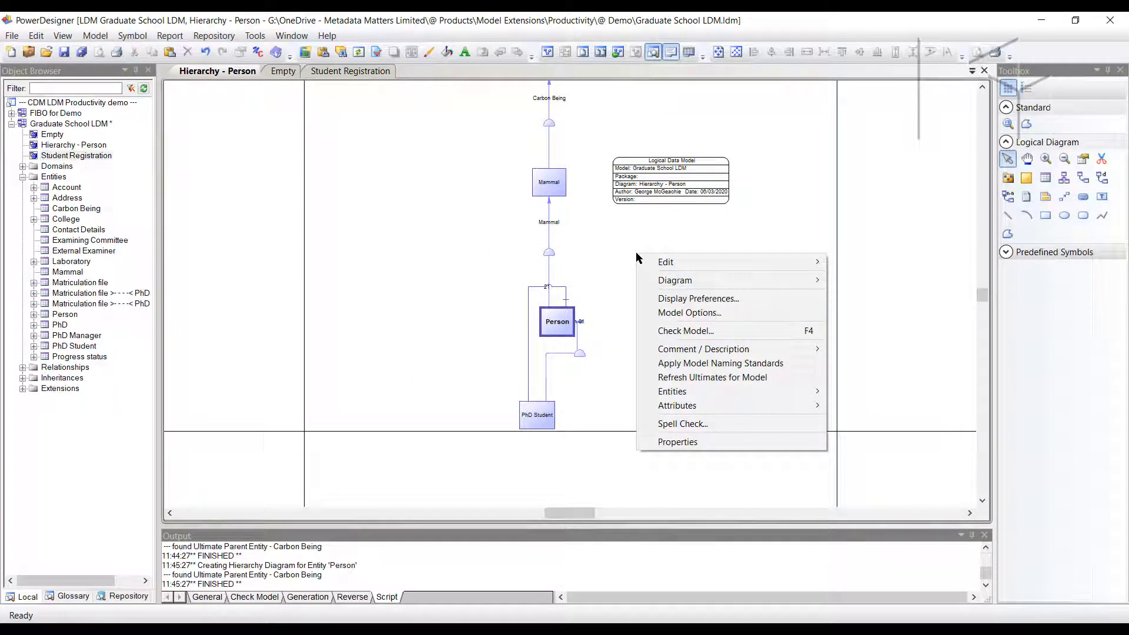
mouse_move(651, 266)
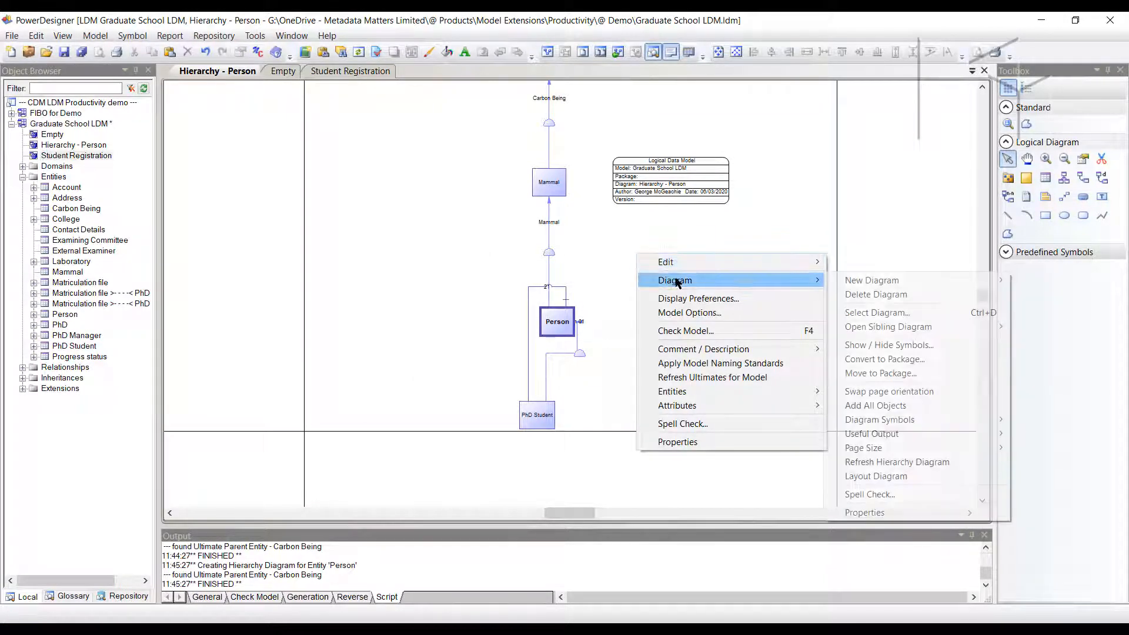
left_click(895, 464)
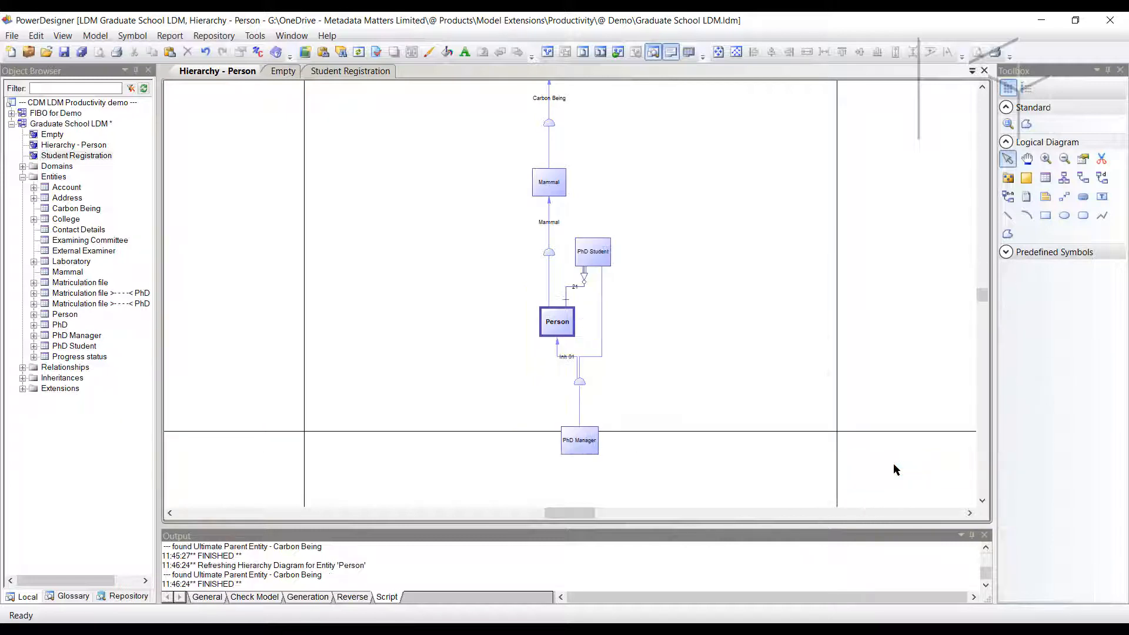
scroll(722, 328, "down", 1)
scroll(722, 328, "up", 3)
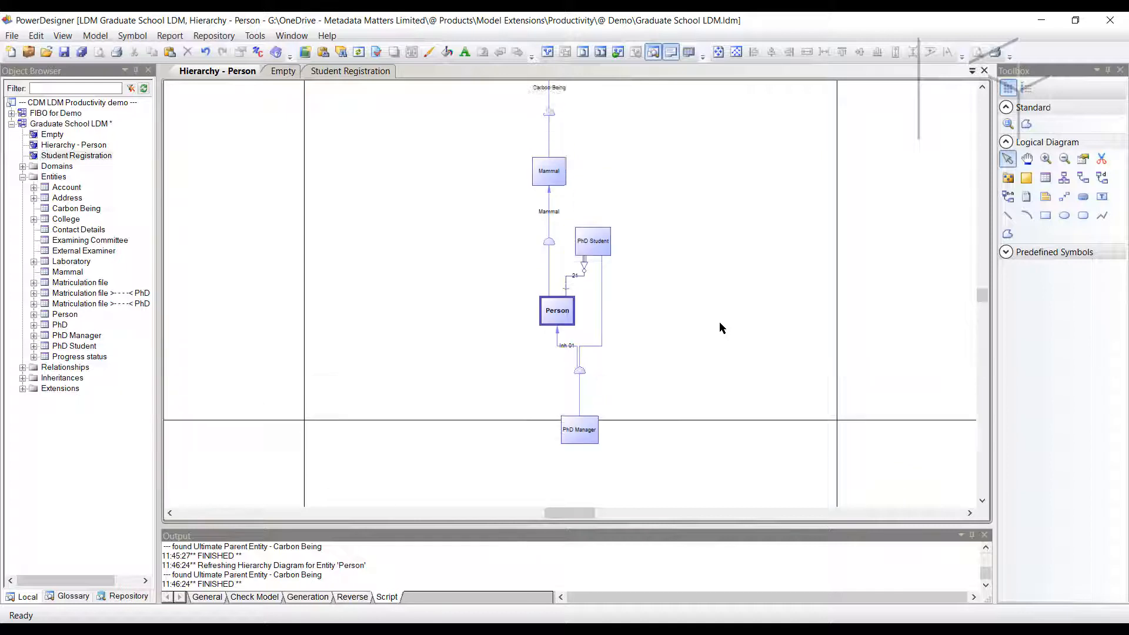
scroll(722, 328, "down", 1)
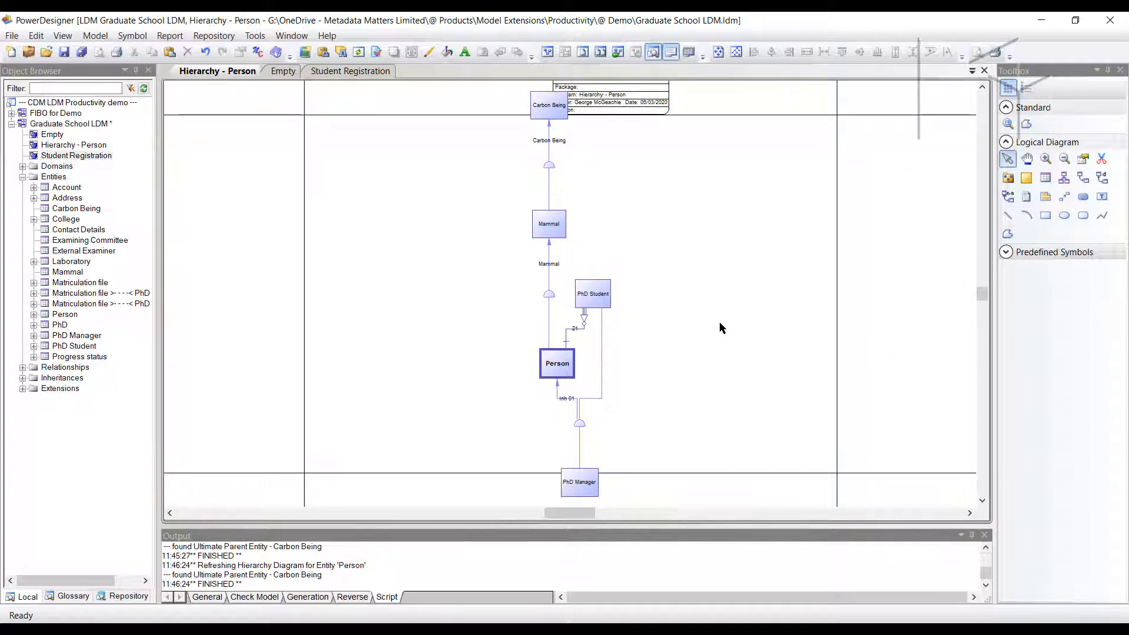
scroll(722, 328, "up", 1)
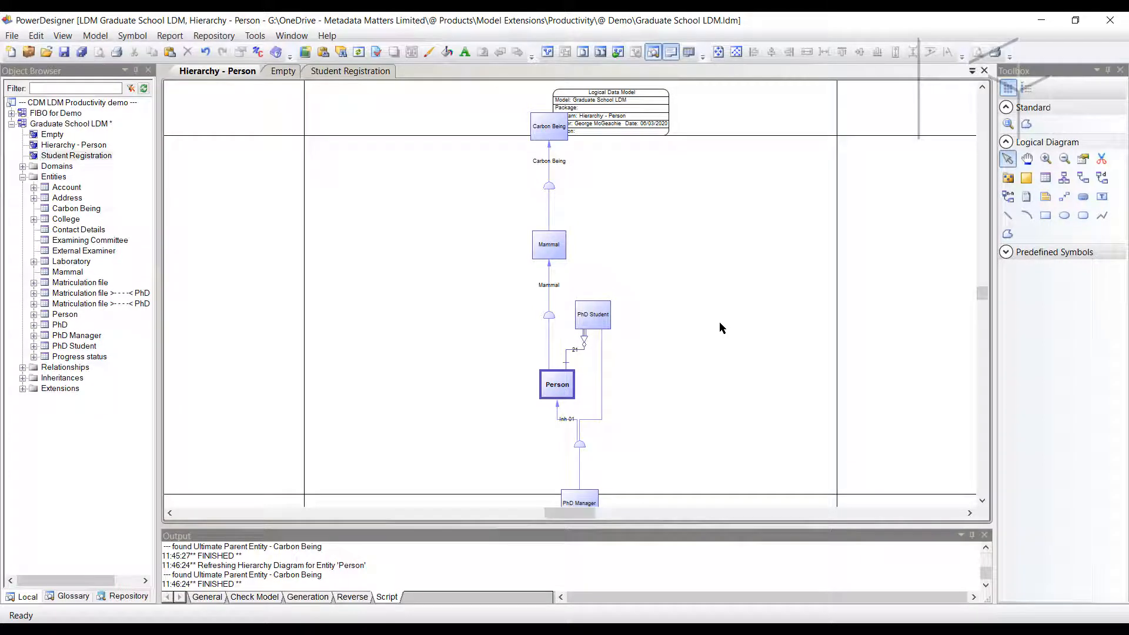
scroll(720, 323, "down", 2)
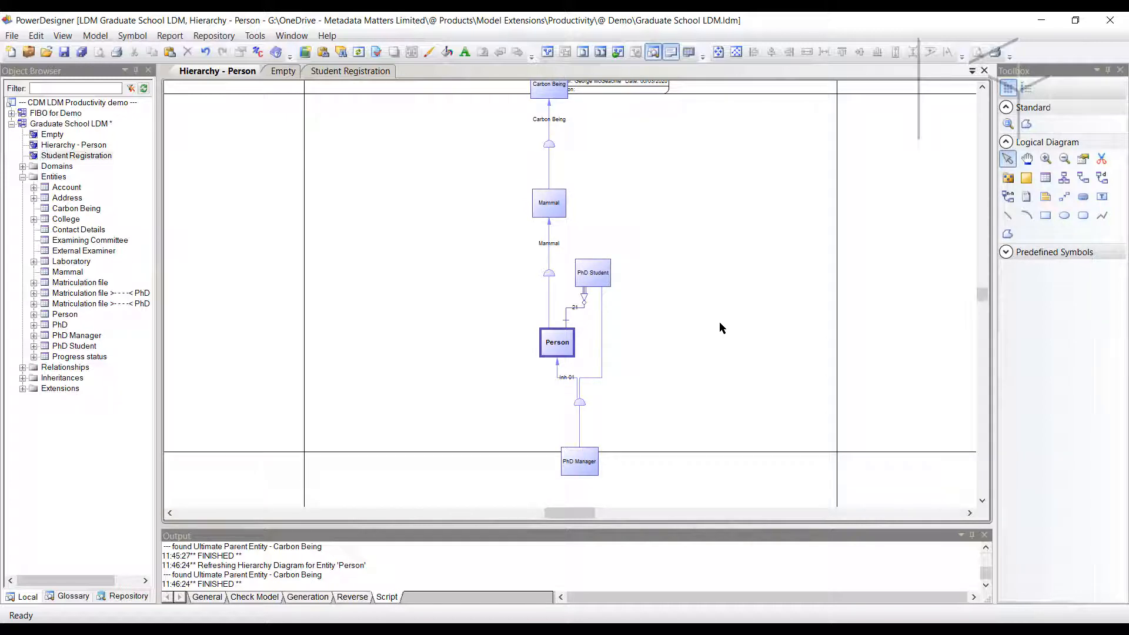
- Open the Deposit Account diagram of the FIBO for Demo model, create a hierarchy diagram for Deposit Account, and view it whole down from its two topmost entities
left_click(12, 113)
double_click(37, 124)
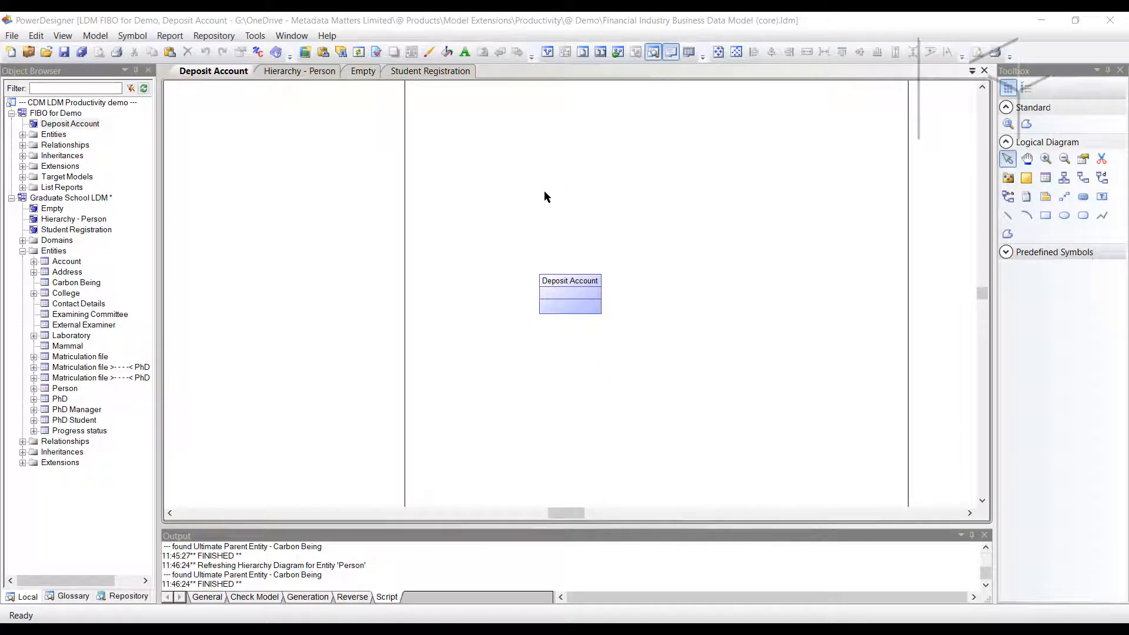
right_click(575, 294)
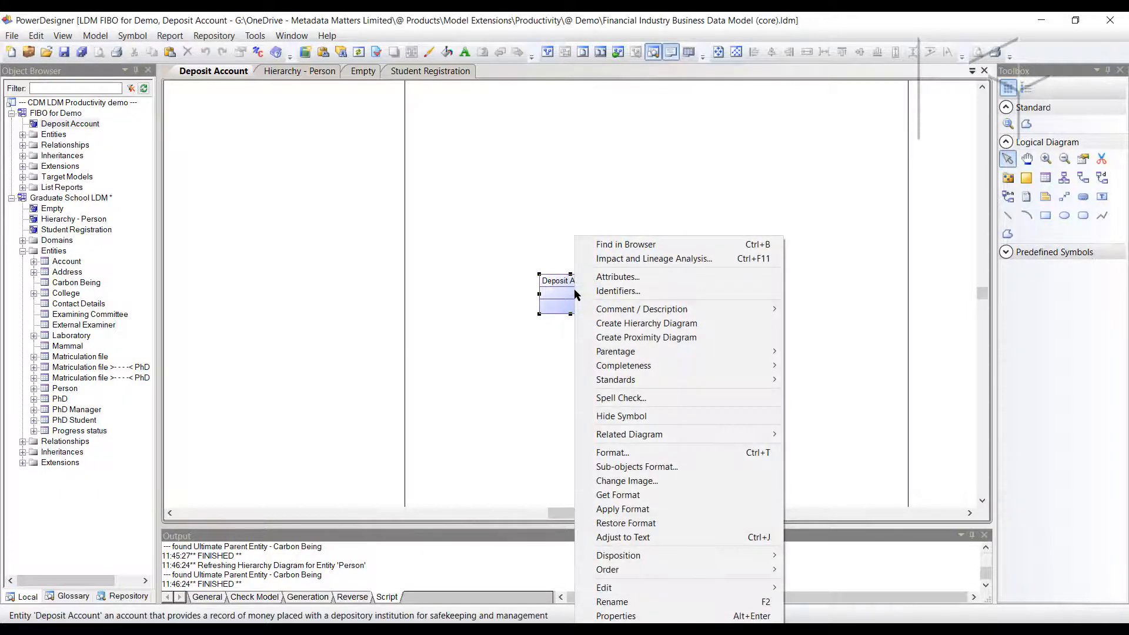
left_click(638, 325)
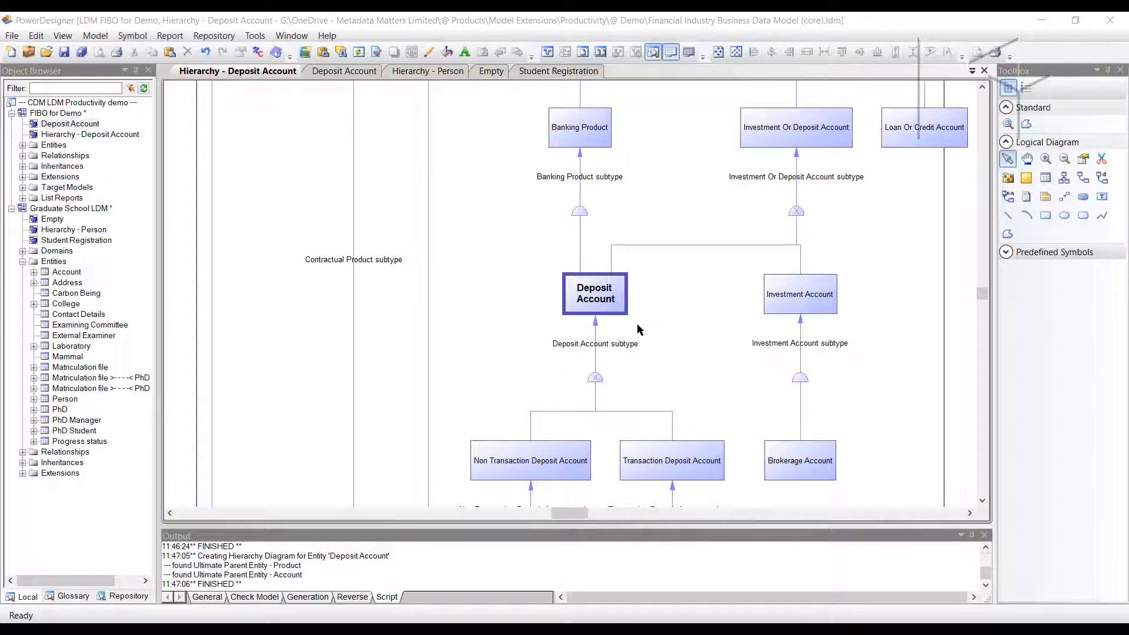
key("F8")
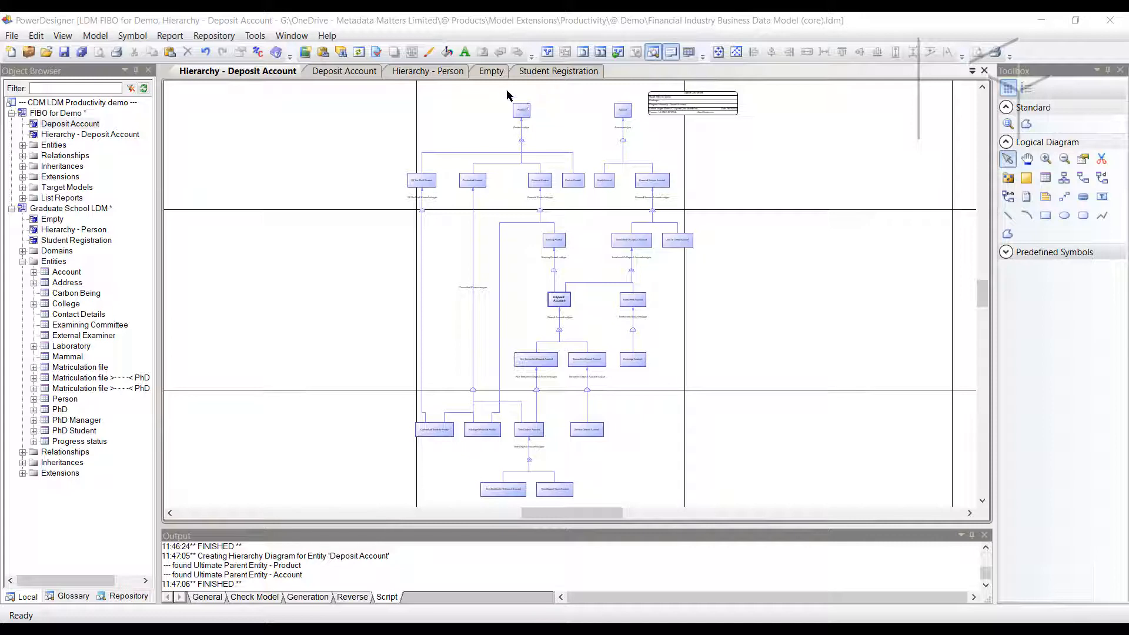
left_click_drag(500, 90, 656, 137)
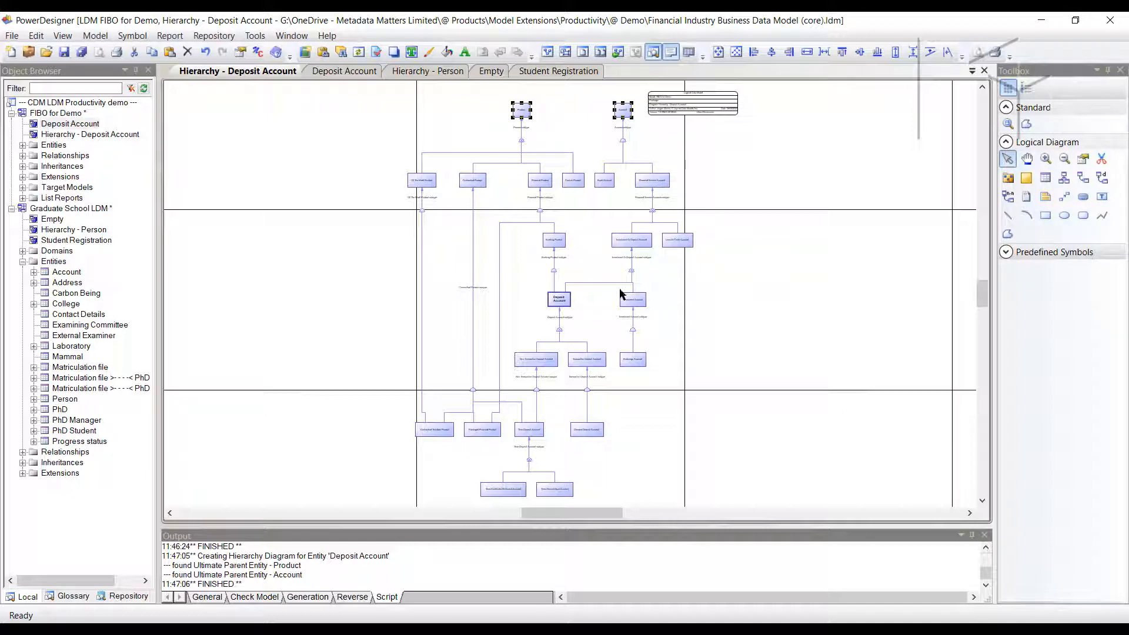
left_click(595, 304)
- Add Deposit Account's links to its hierarchy diagram with Add Entity and Links, including all of its relationships and the preselected inheritance links
right_click(561, 306)
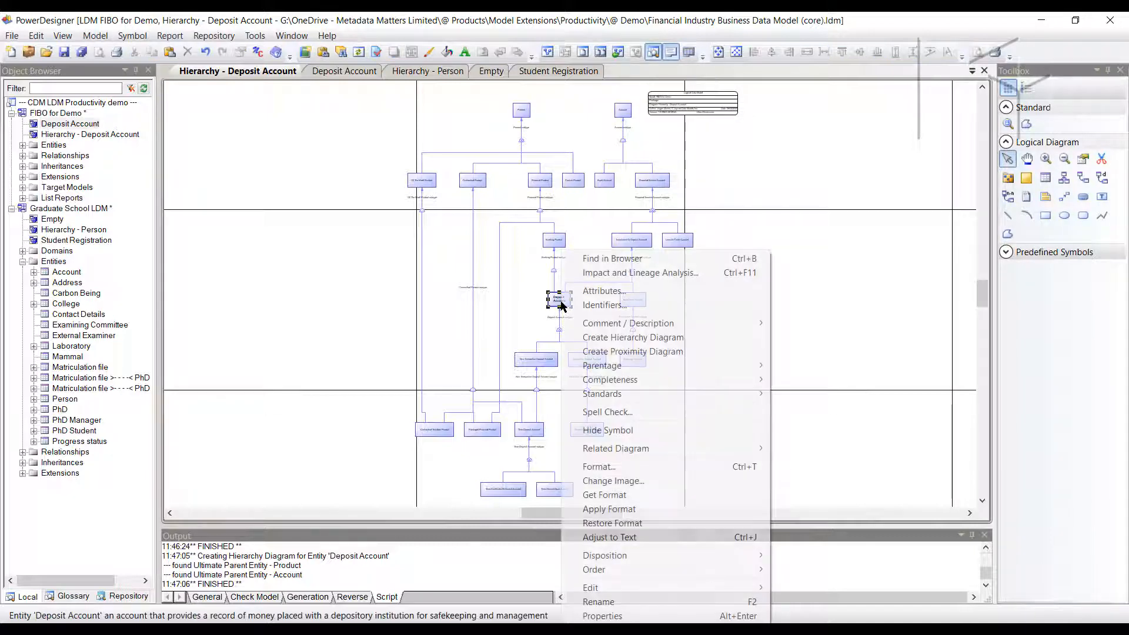
mouse_move(674, 380)
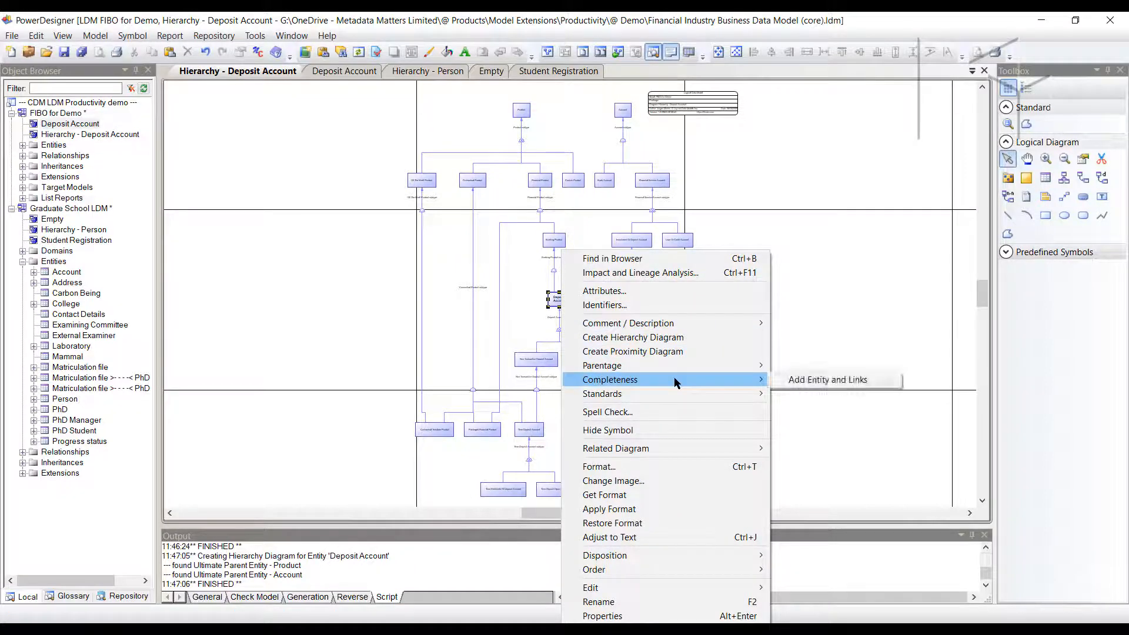
left_click(800, 384)
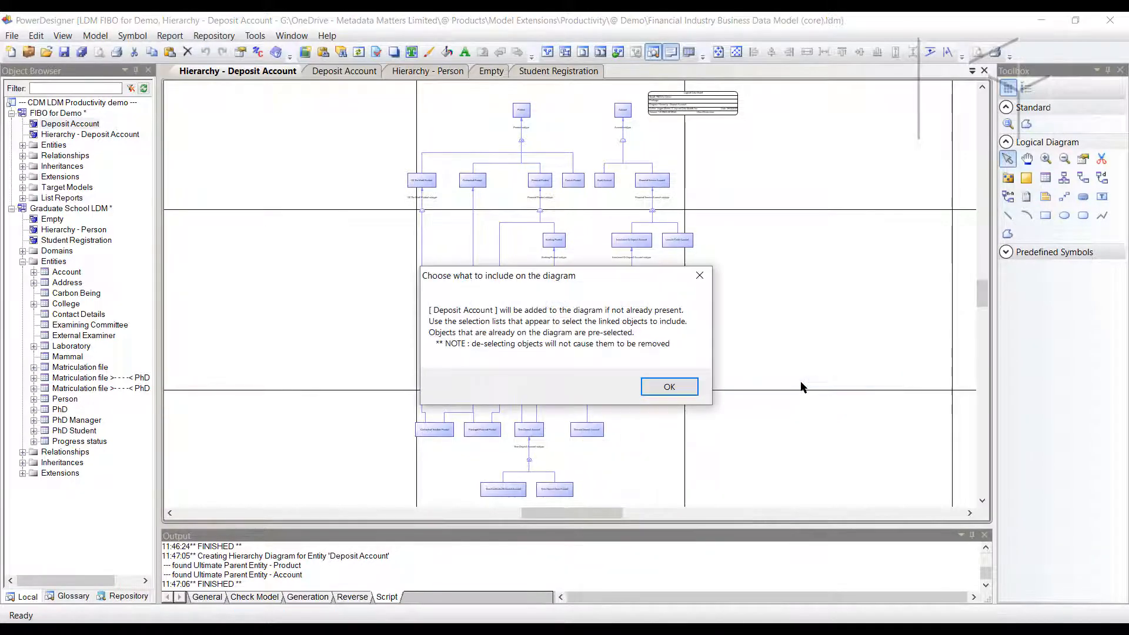
left_click(691, 387)
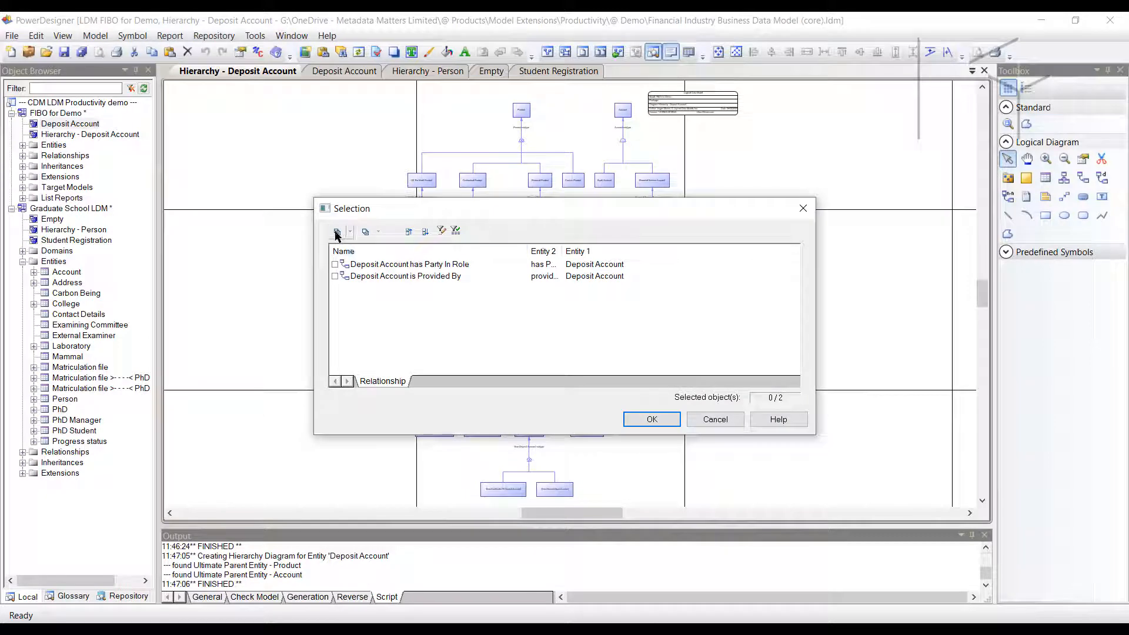
left_click(338, 231)
left_click(657, 418)
left_click(658, 417)
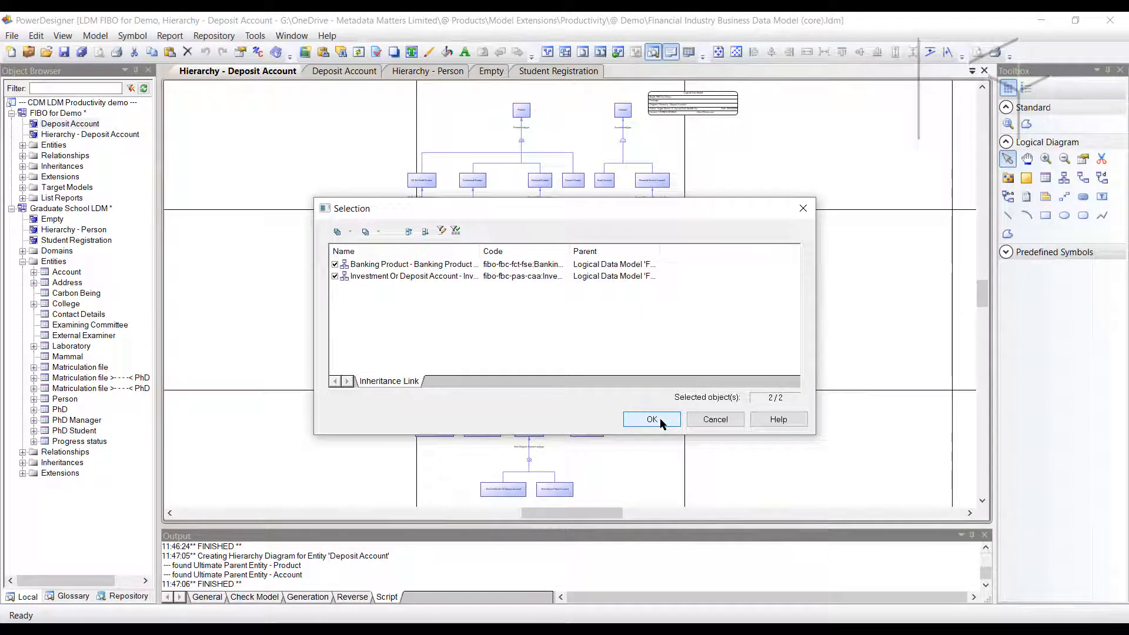
left_click(652, 419)
left_click(733, 323)
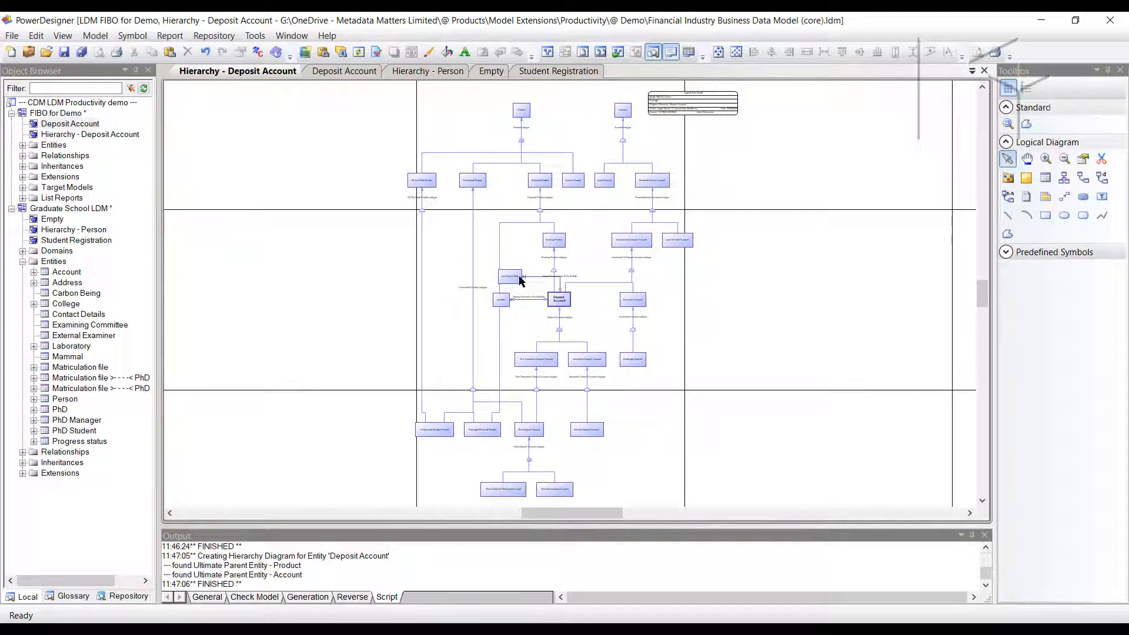
- Refresh the Hierarchy - Deposit Account diagram to clear the two related entities added beside Deposit Account
left_click_drag(493, 255, 551, 338)
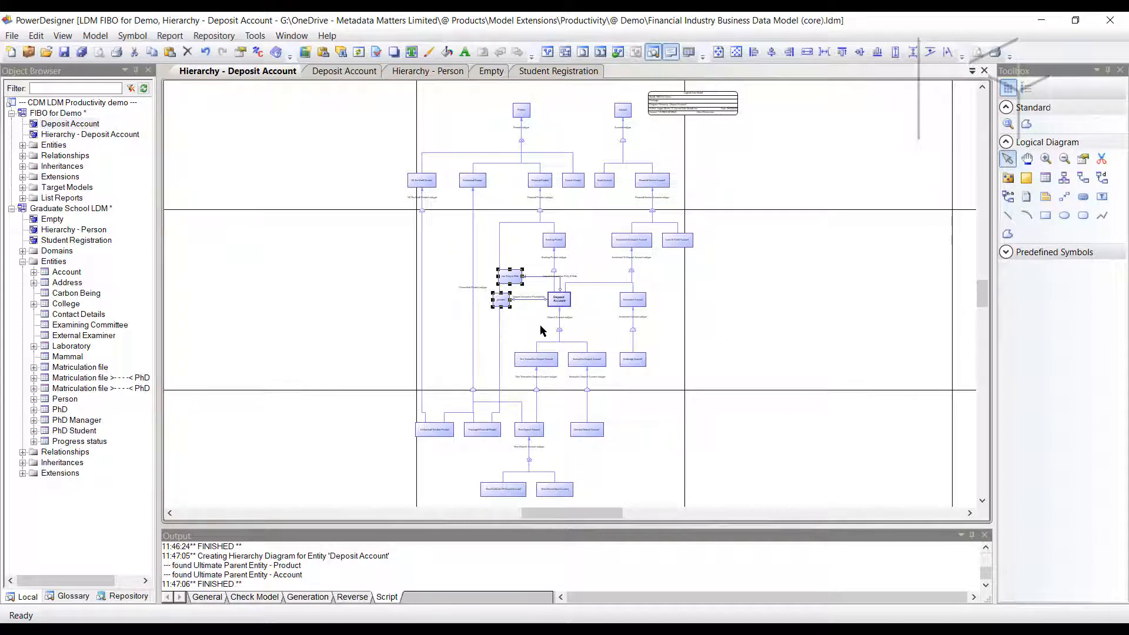
right_click(822, 318)
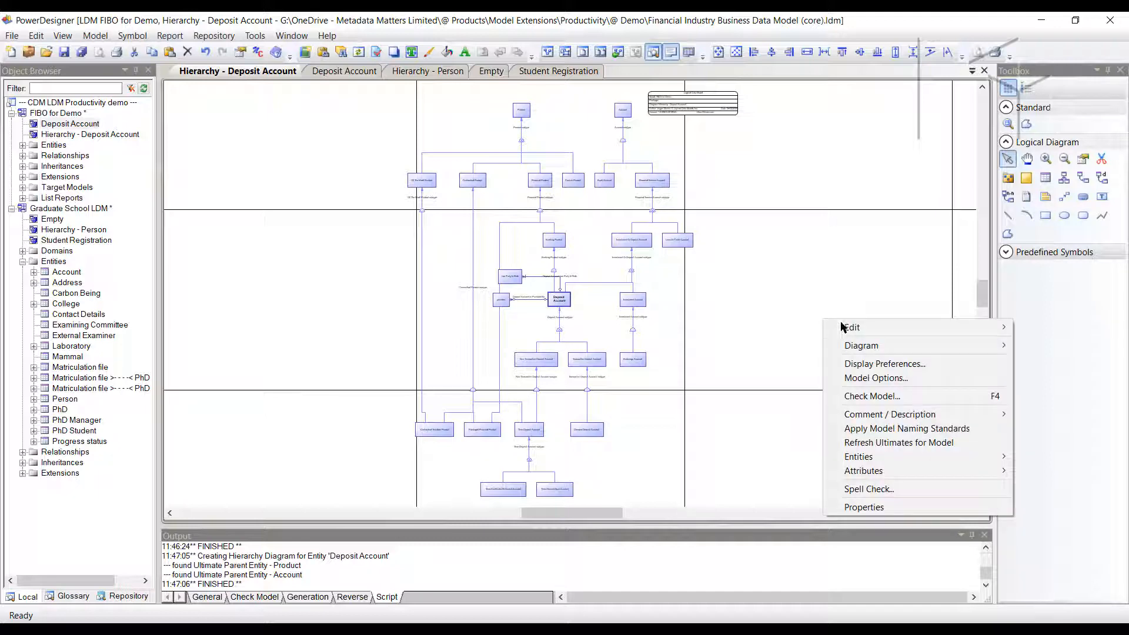
mouse_move(864, 346)
left_click(737, 527)
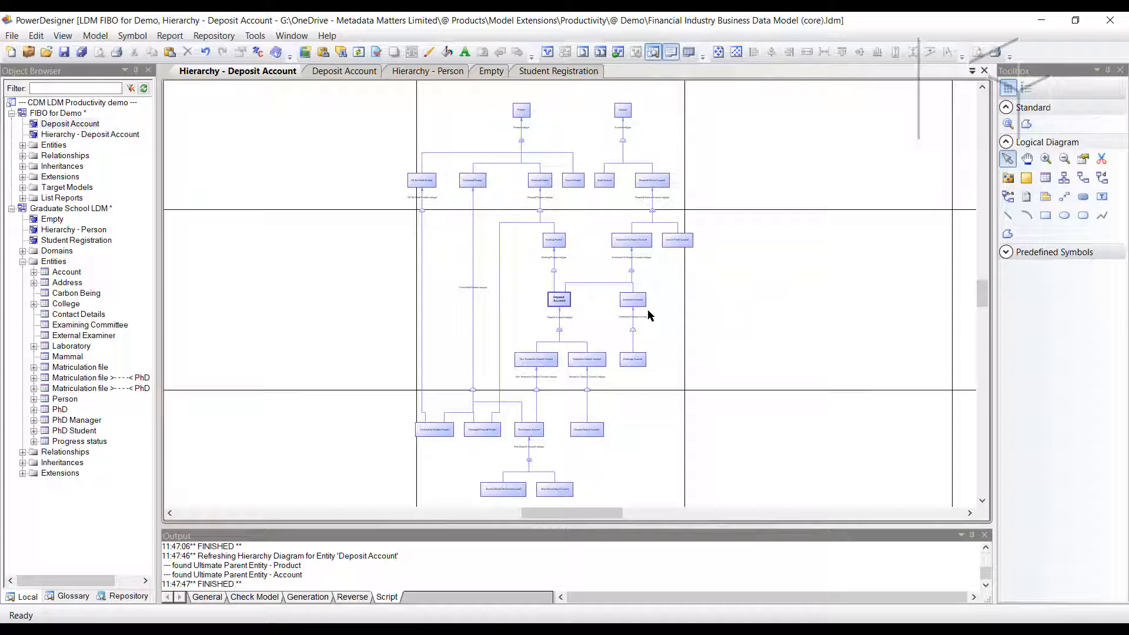
- Create a proximity diagram for Deposit Account from its hierarchy diagram, and from the result create another for Banking Product
right_click(564, 298)
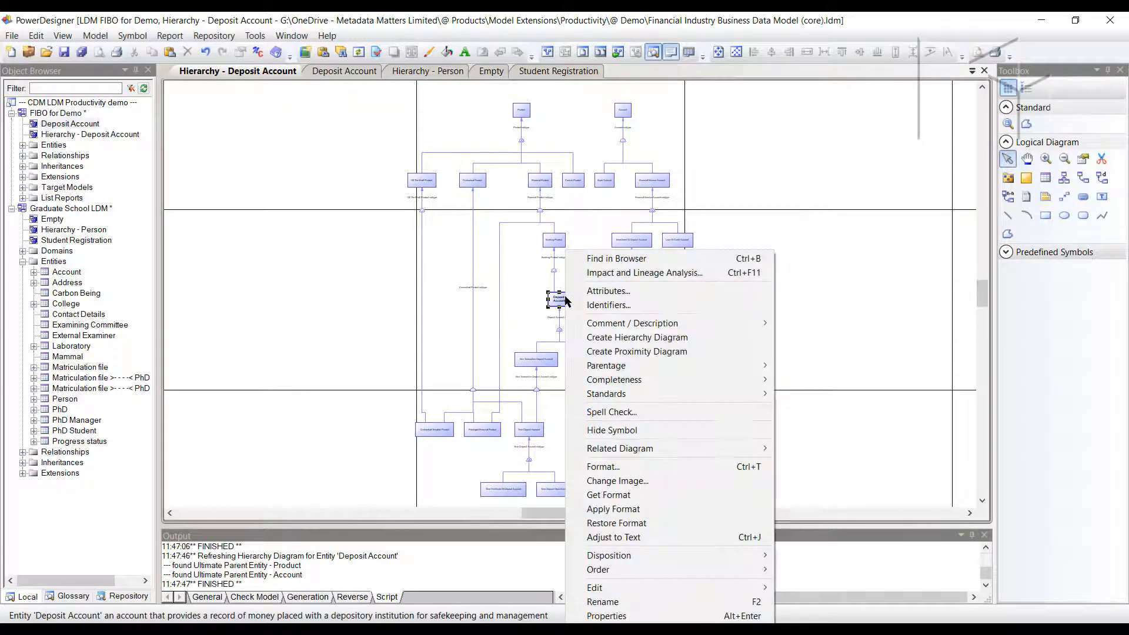
left_click(617, 352)
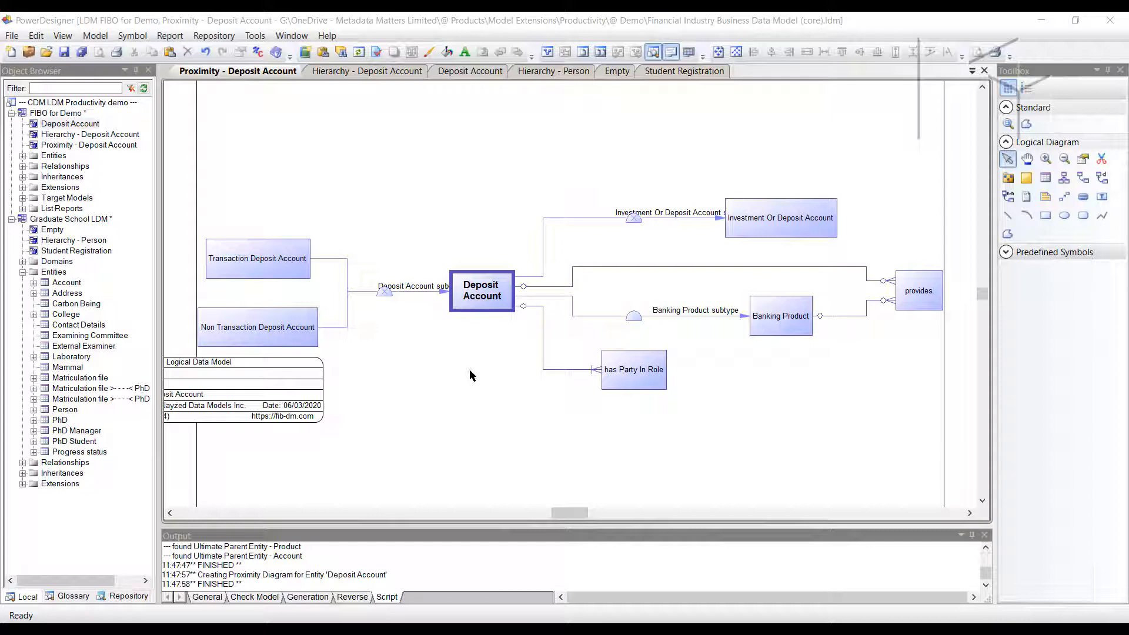
right_click(777, 318)
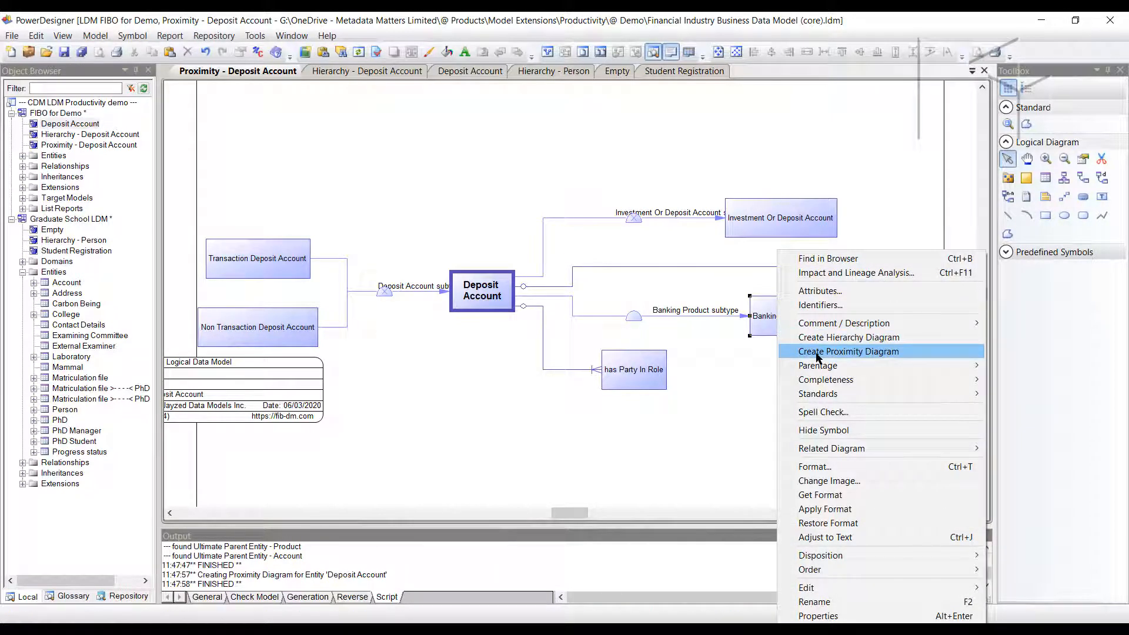
left_click(817, 353)
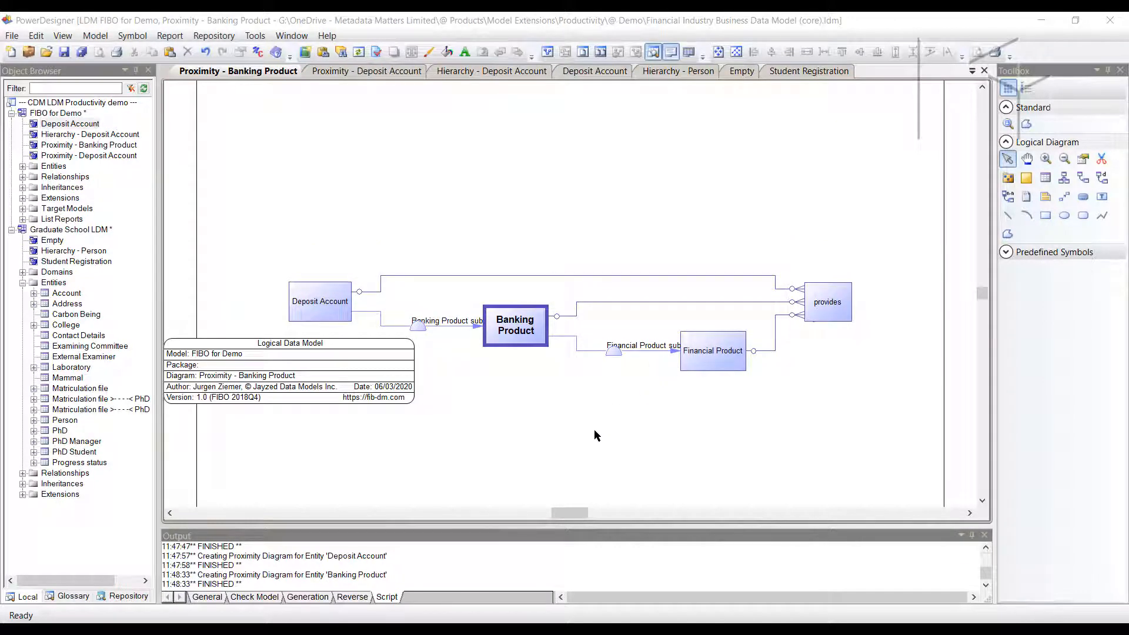
- Compare the two proximity diagram entries in the model, and create a second proximity diagram for the Banking Product entity
left_click(80, 147)
left_click(84, 156)
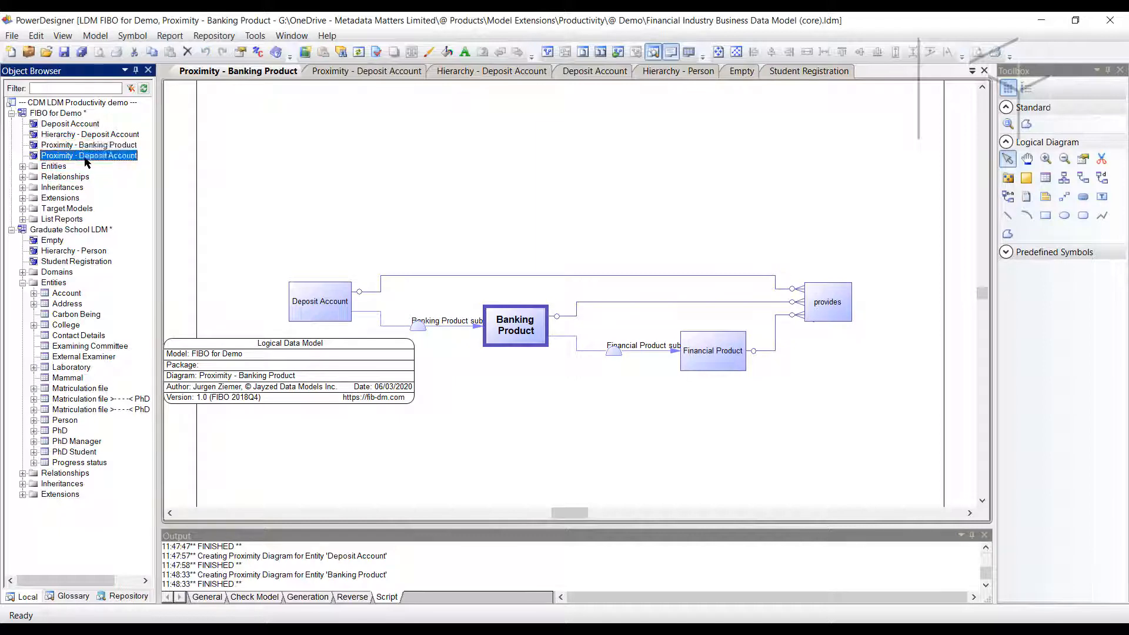
left_click(90, 147)
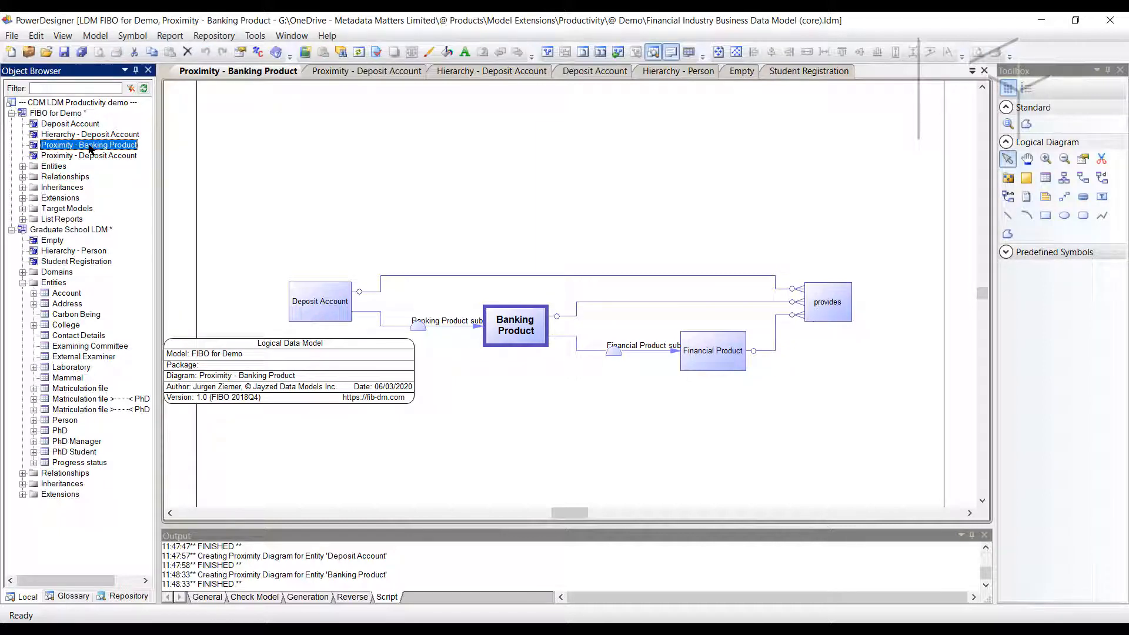
right_click(515, 324)
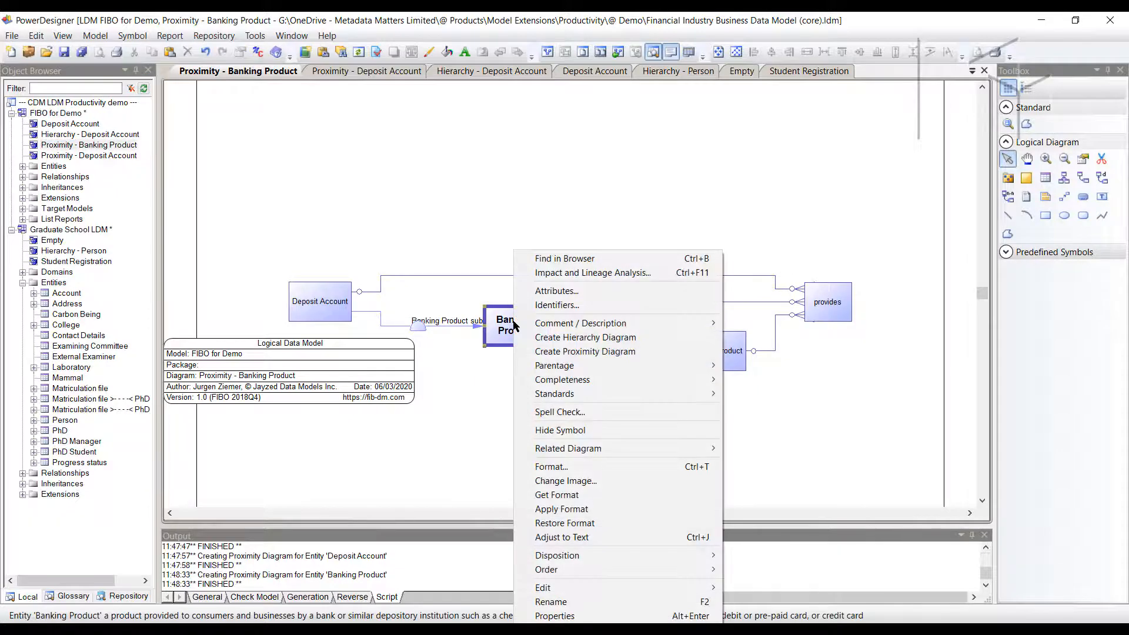
left_click(563, 352)
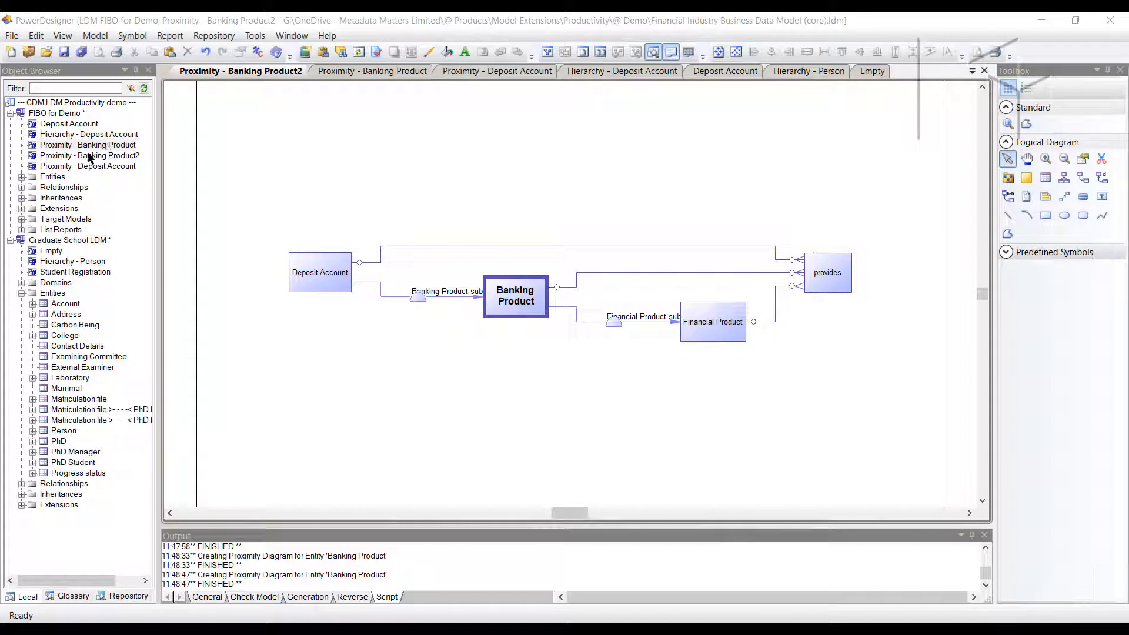
- Create a hierarchy diagram for Banking Product from its second proximity diagram and view the whole result
right_click(515, 298)
left_click(555, 338)
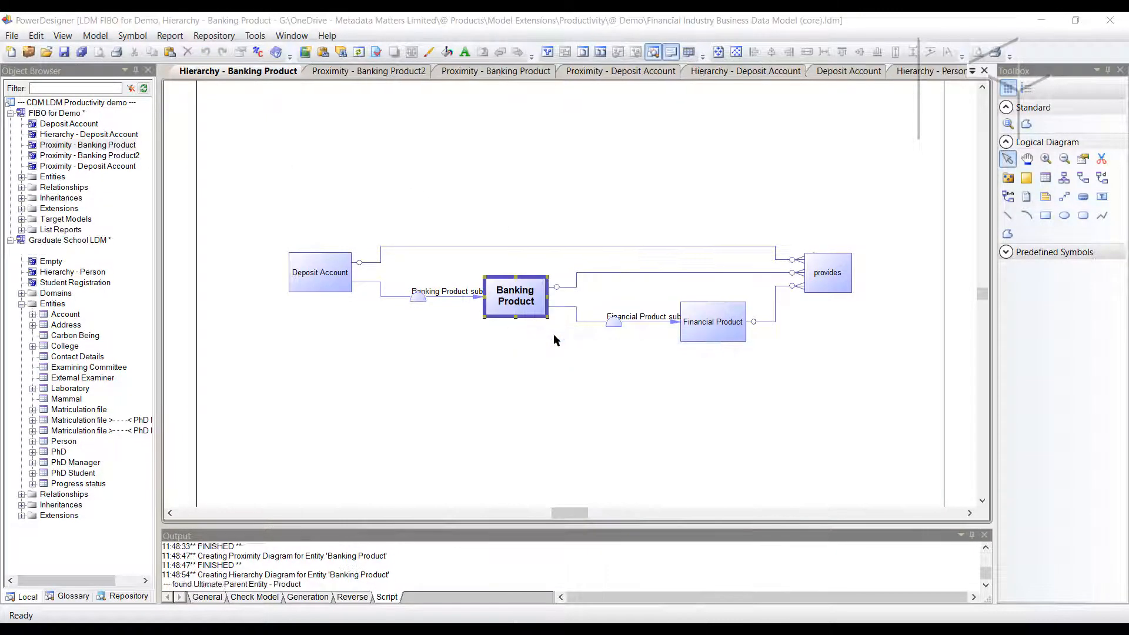
scroll(535, 320, "down", 2)
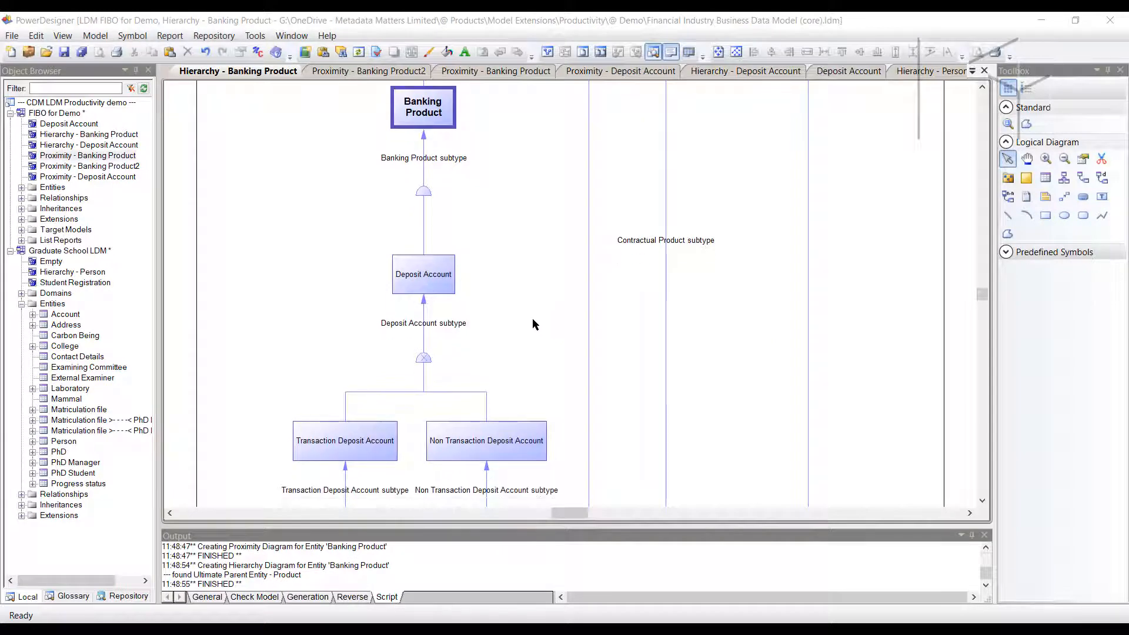
scroll(532, 319, "down", 3, "ctrl")
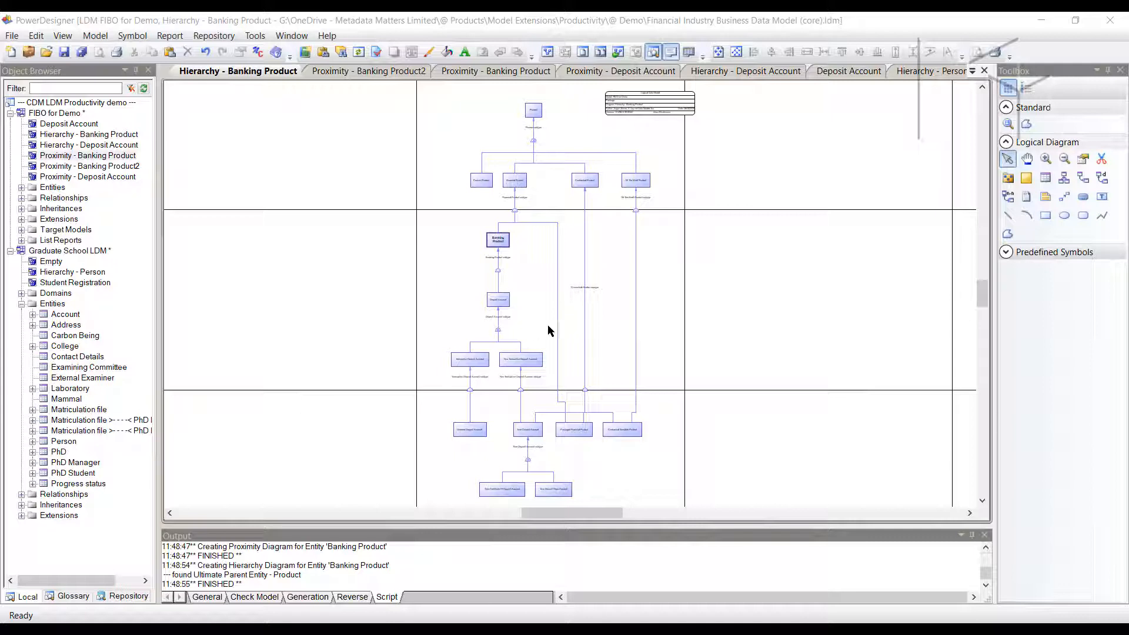
- Switch to the Student Registration diagram of the Graduate School model and close all other open diagrams
left_click(971, 72)
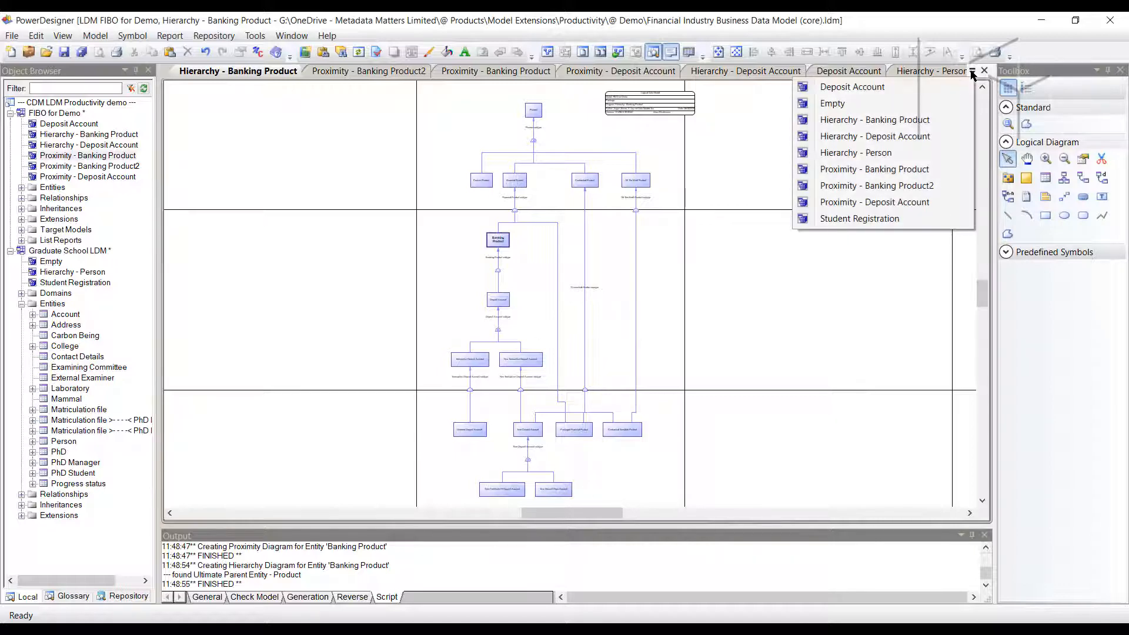
left_click(871, 218)
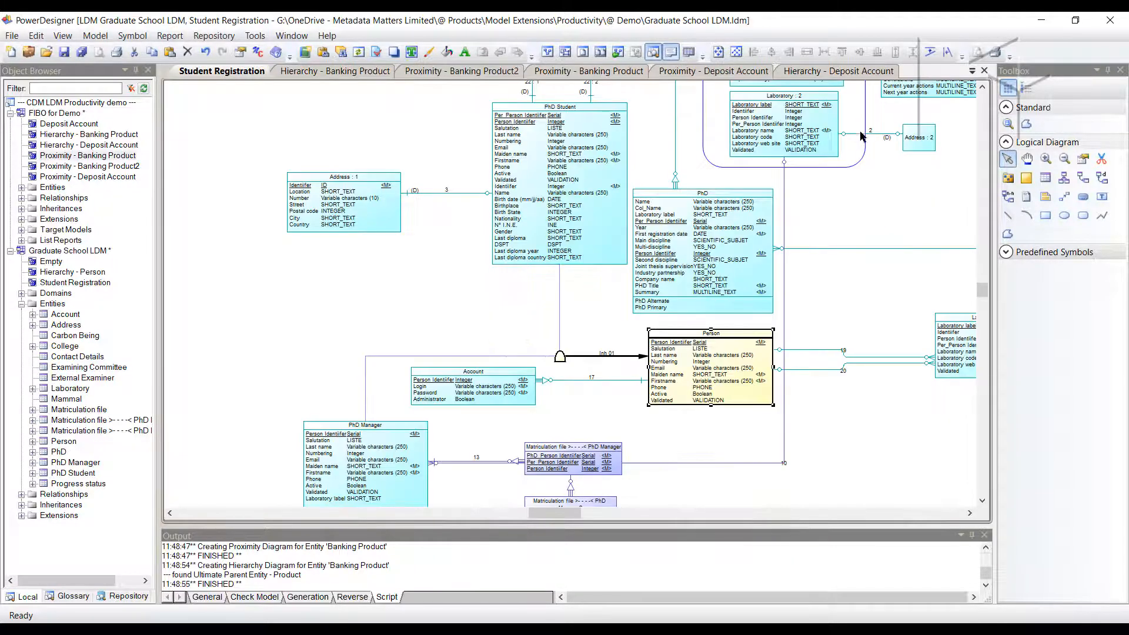
right_click(238, 75)
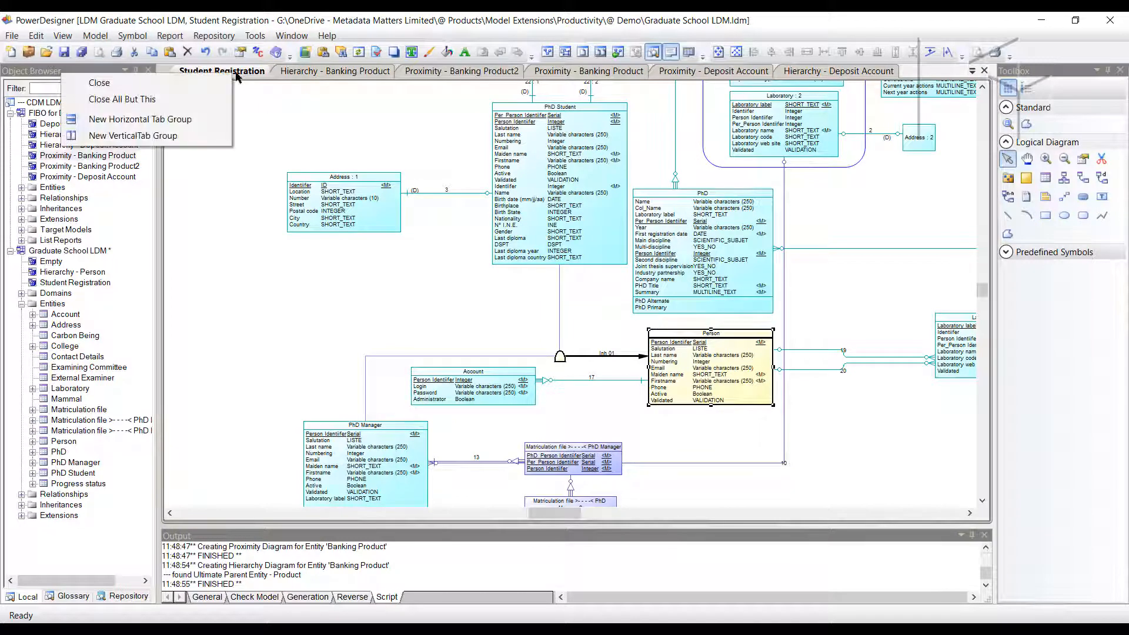
left_click(216, 98)
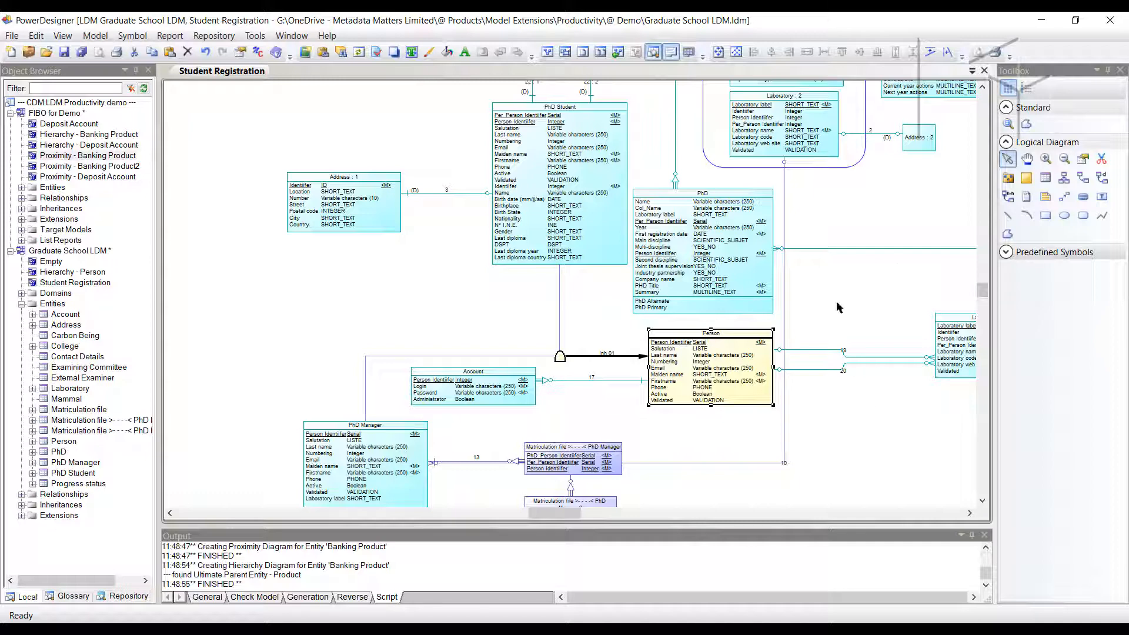
- Check the positions of the two identifying attributes in the PhD entity, and resequence its attributes with the standards command
left_click(1044, 162)
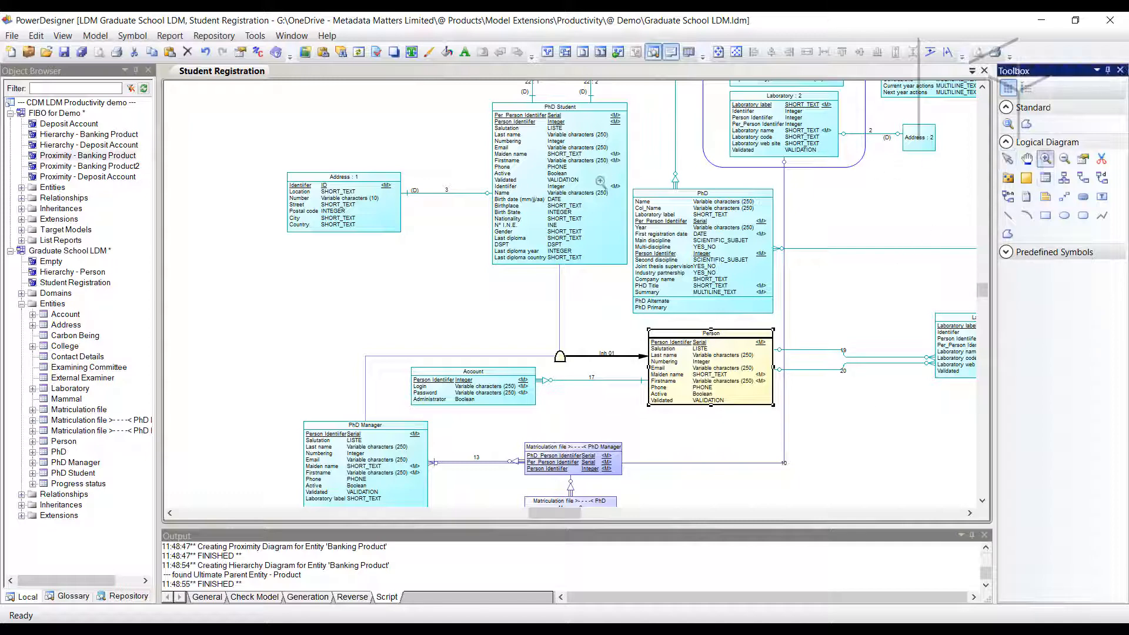
left_click_drag(605, 172, 815, 336)
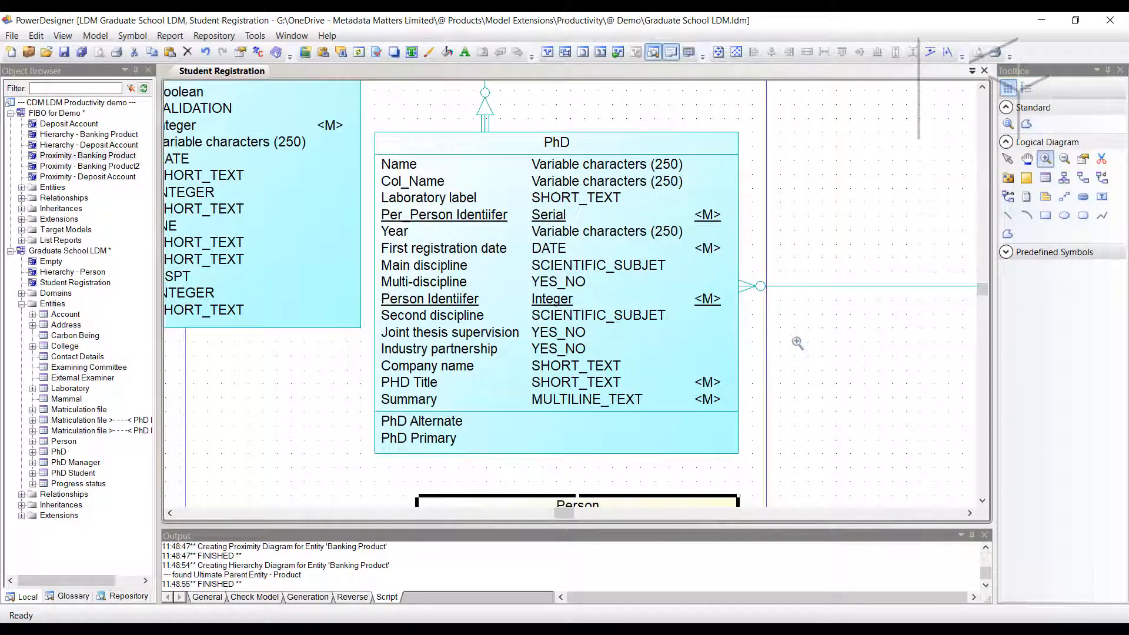
right_click(797, 343)
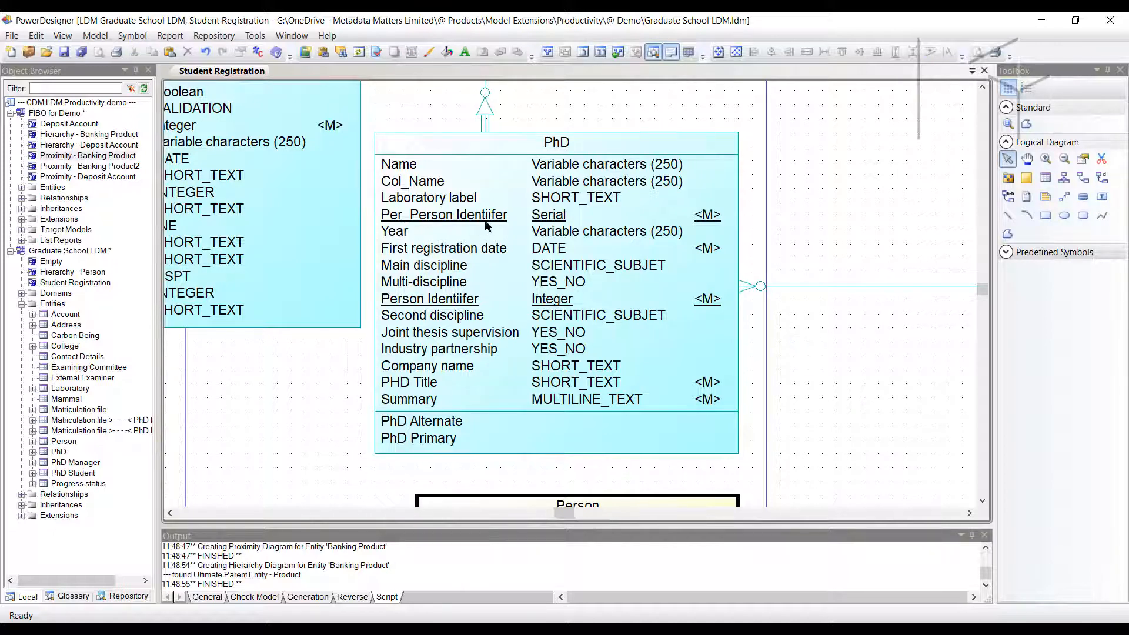
left_click(445, 217)
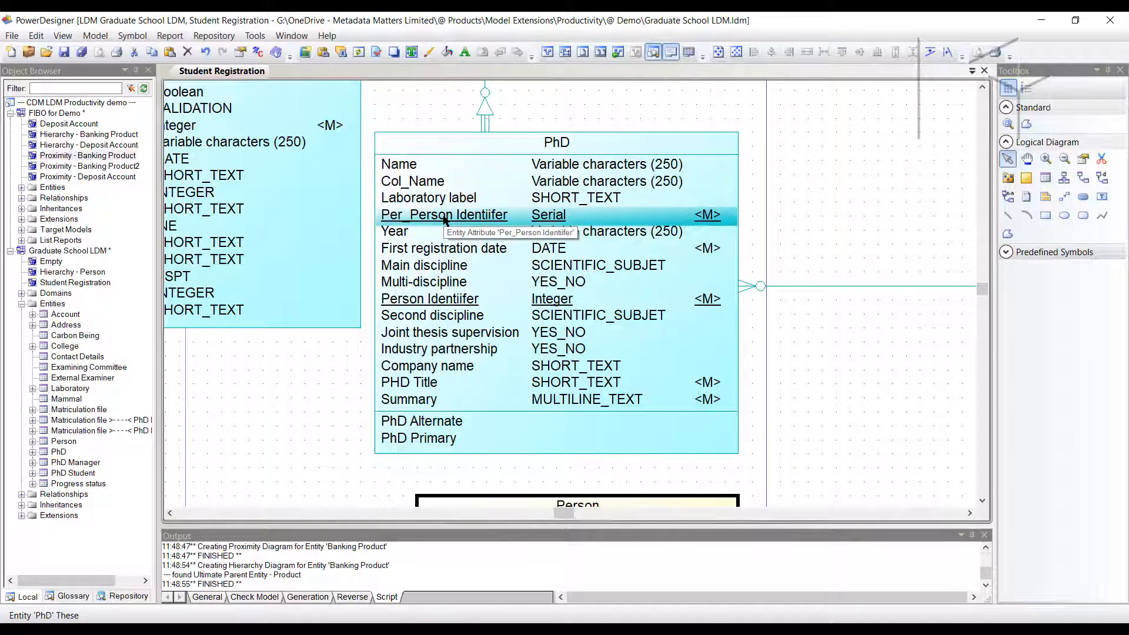
left_click(447, 305)
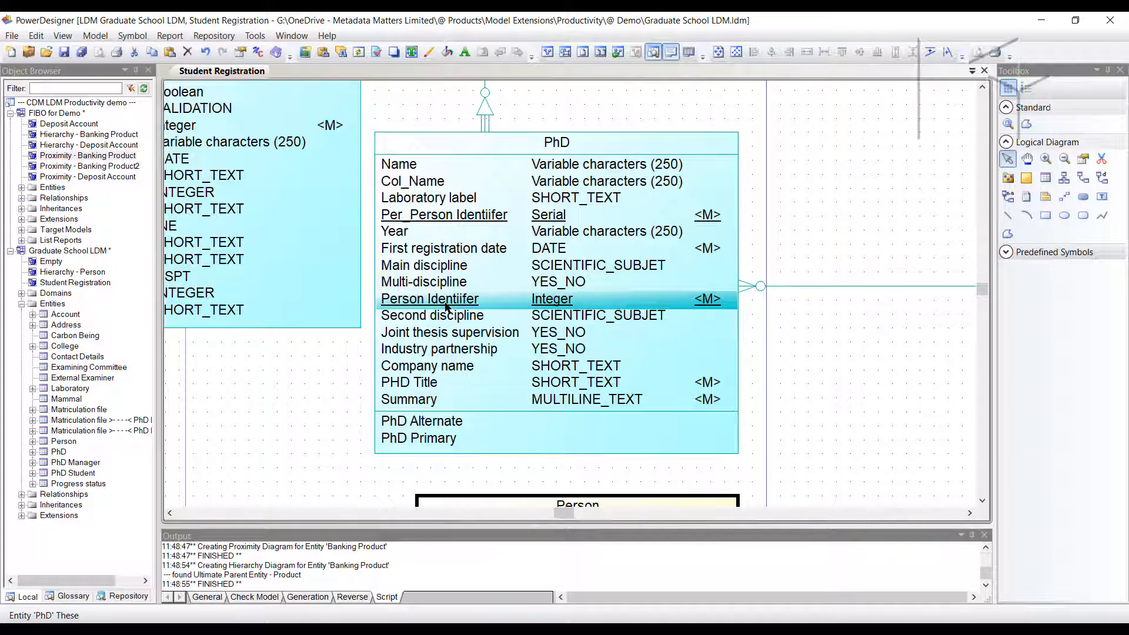
right_click(484, 277)
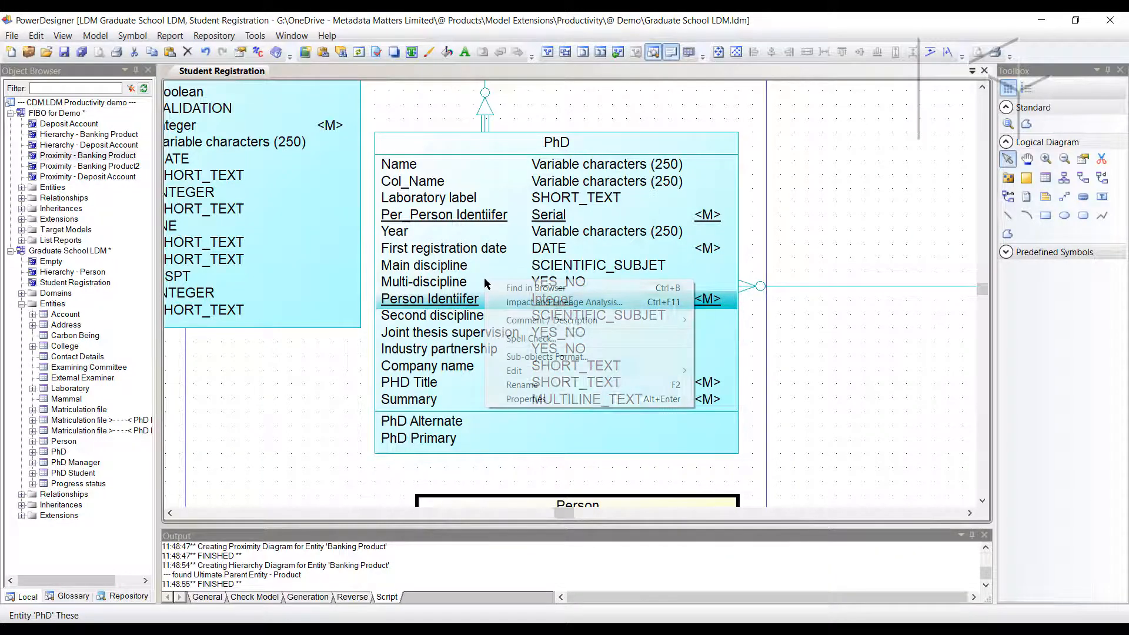
left_click(550, 111)
right_click(534, 141)
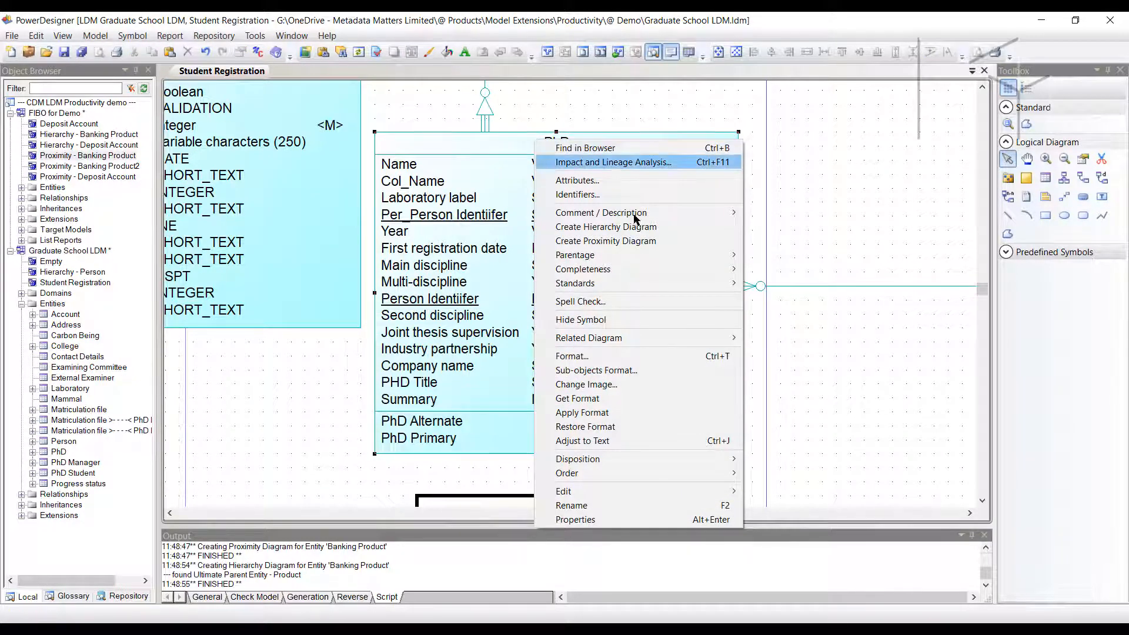
mouse_move(689, 292)
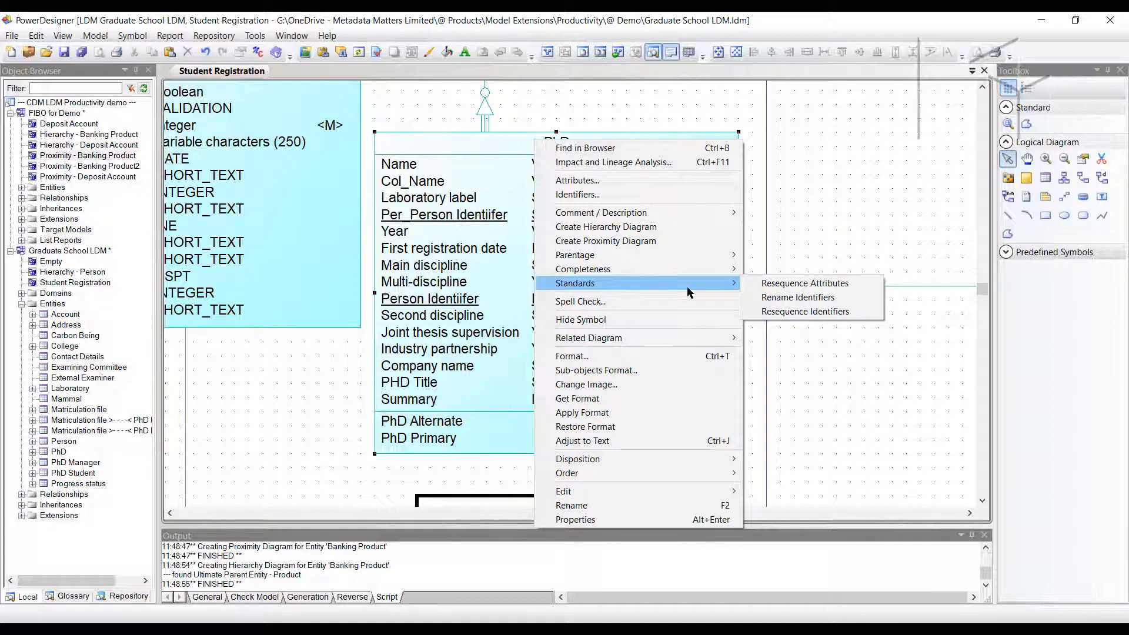
left_click(777, 287)
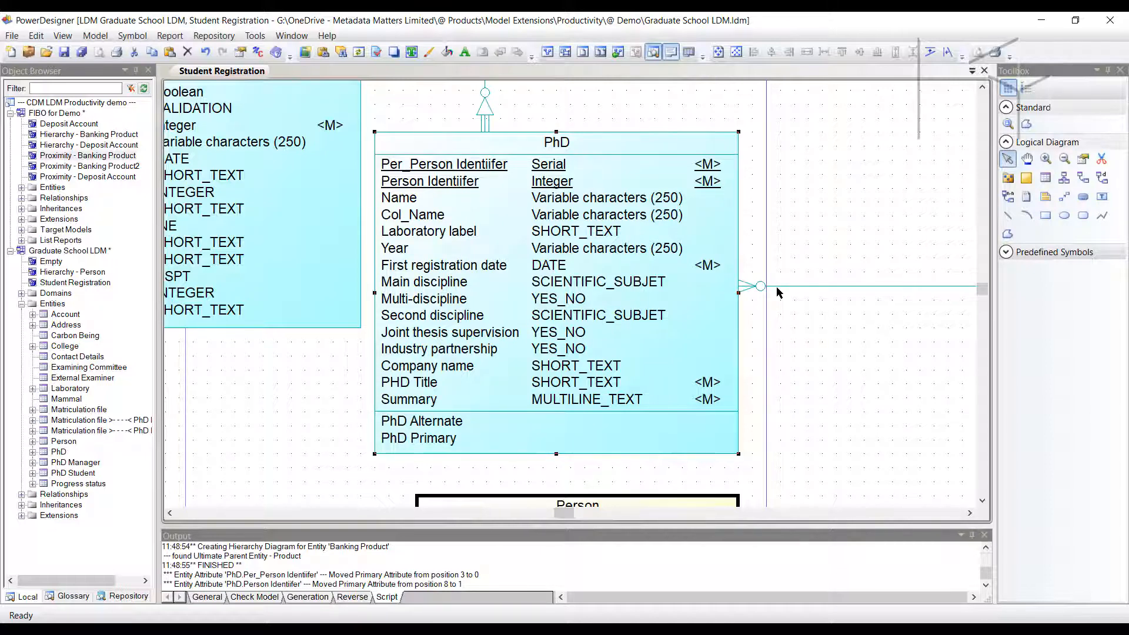
- Apply the Resequence Identifiers and Rename Identifiers standards to the PhD entity
right_click(667, 228)
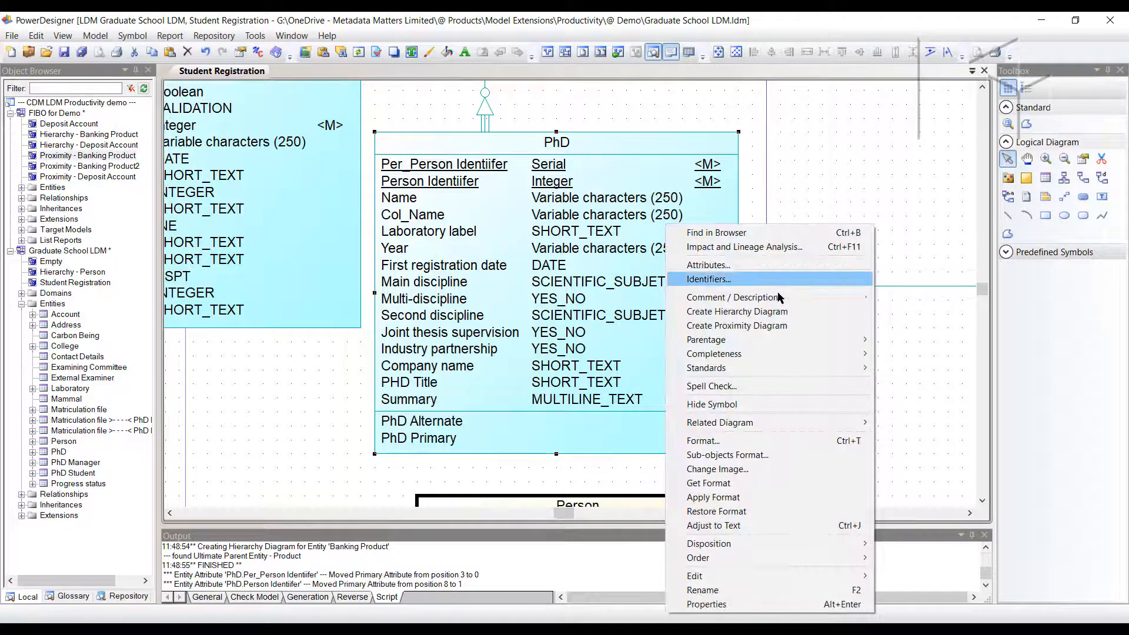
mouse_move(846, 369)
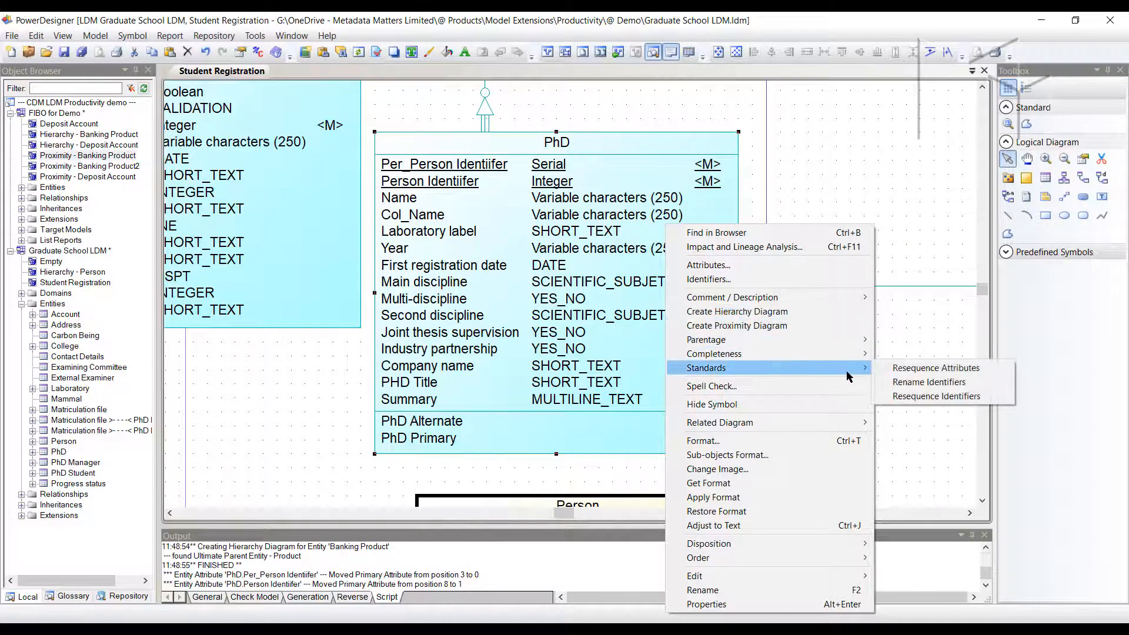
left_click(939, 397)
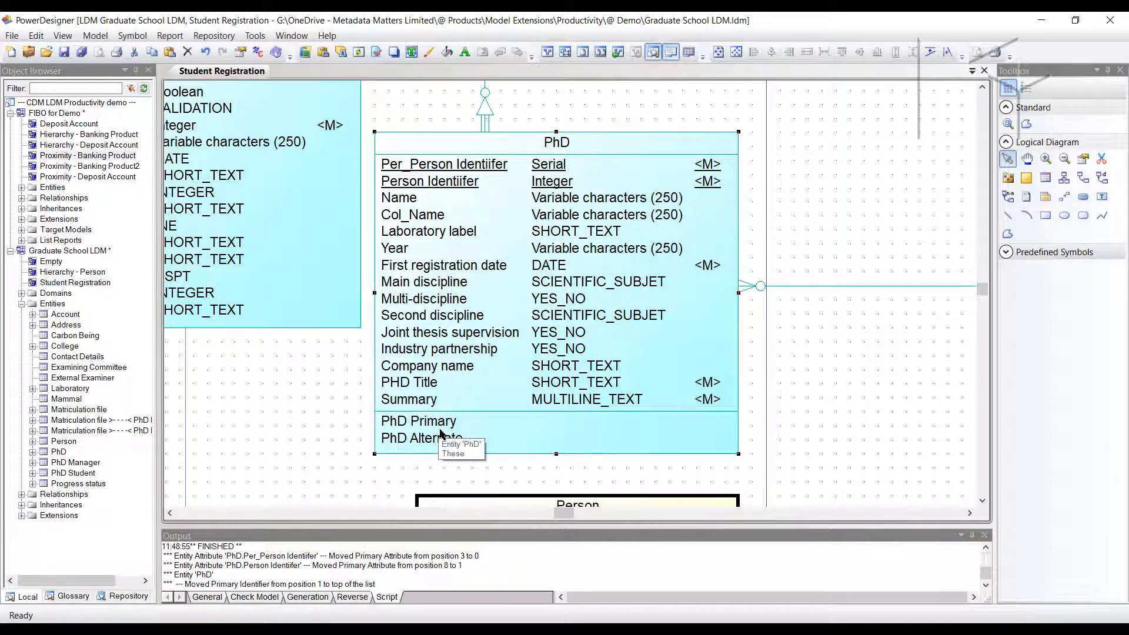
right_click(509, 439)
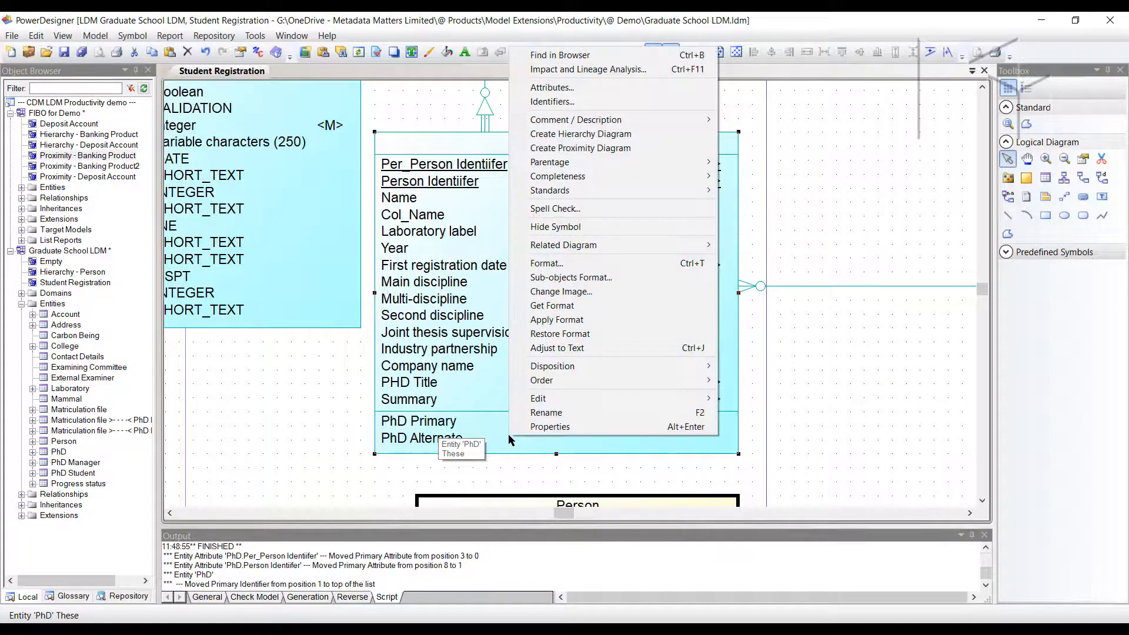
mouse_move(703, 190)
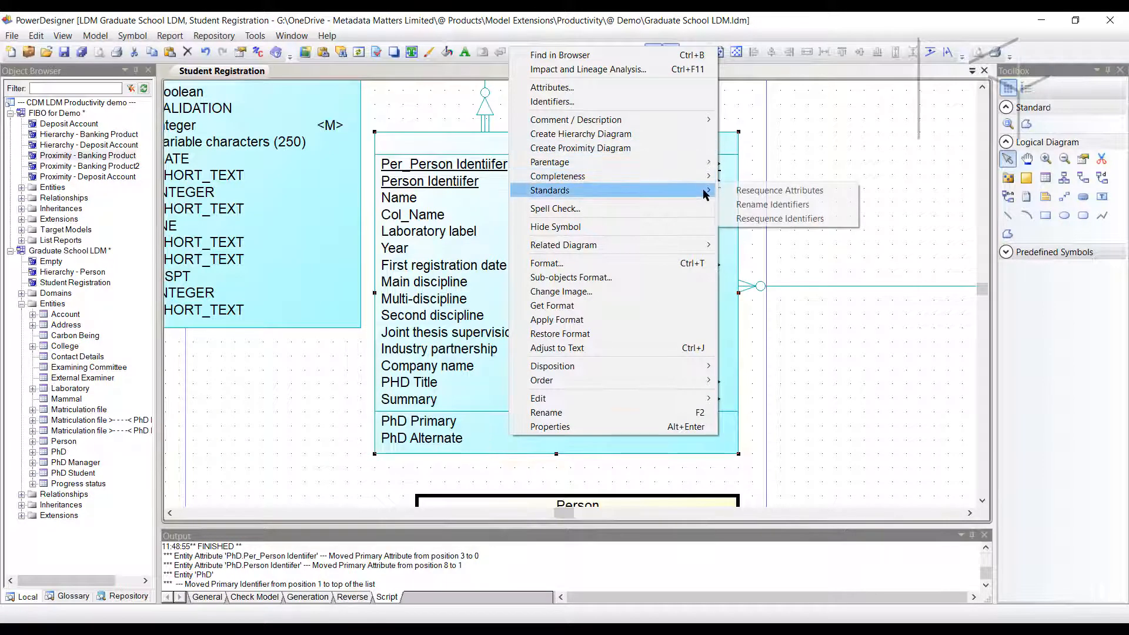
left_click(772, 205)
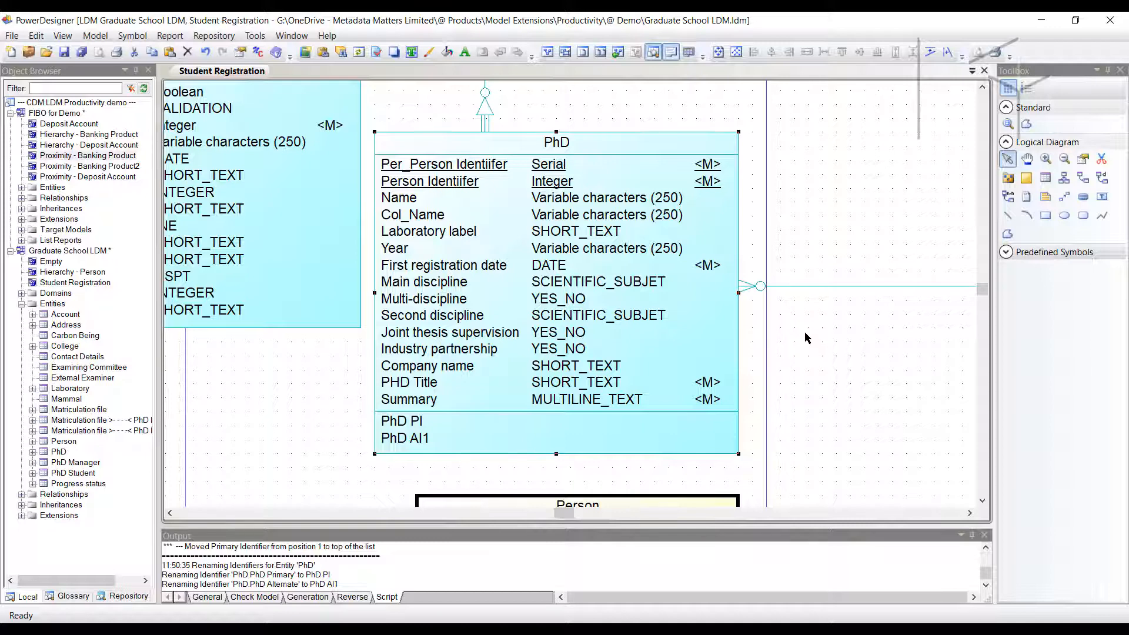
- Locate relationship 17, between Account and Person, in the model's object browser
scroll(804, 333, "down", 1)
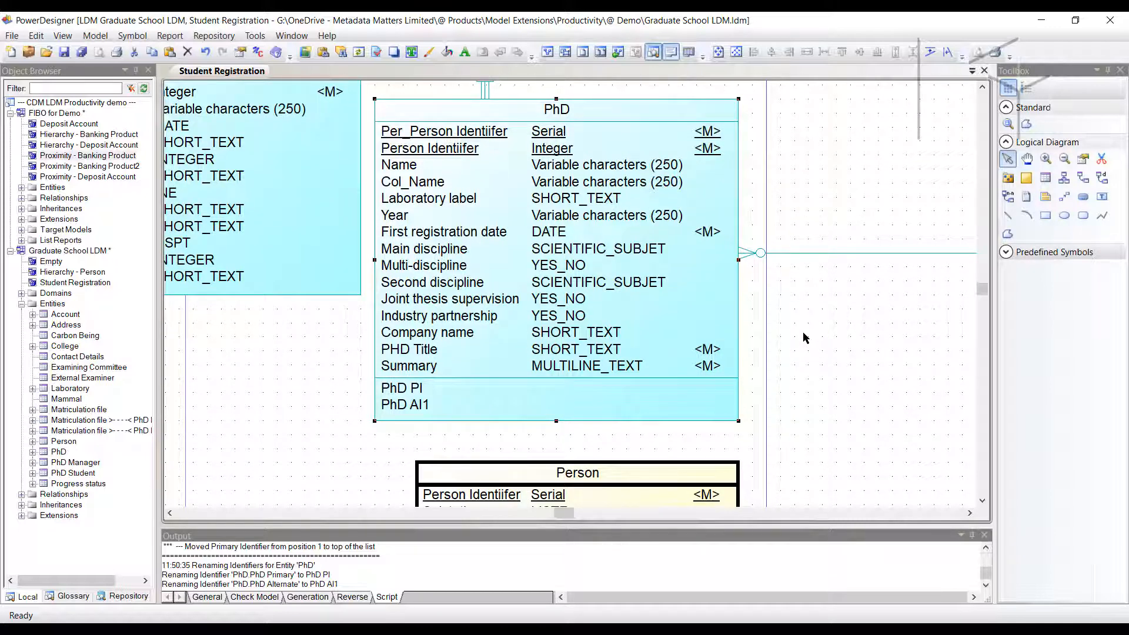
scroll(803, 332, "down", 2)
scroll(800, 334, "down", 3)
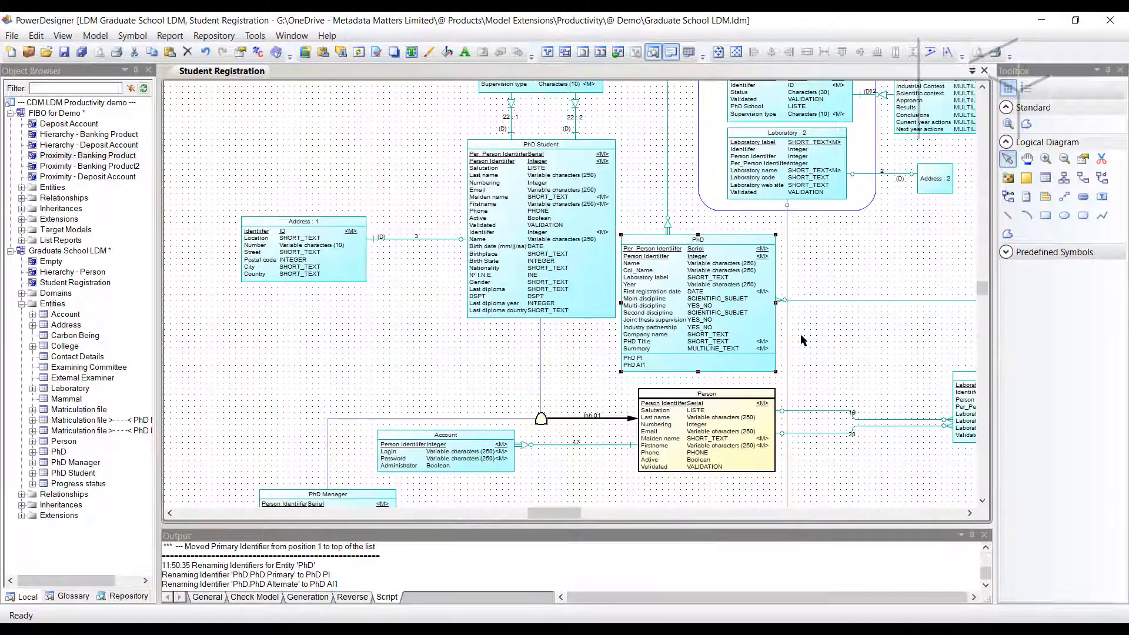
scroll(800, 334, "down", 1)
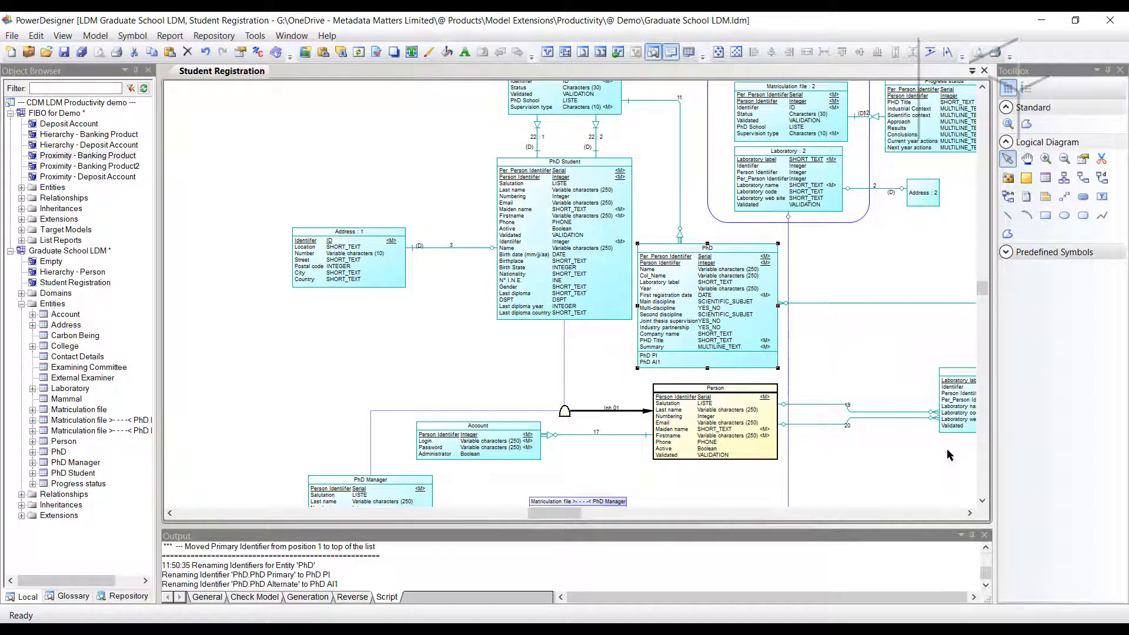
left_click(582, 435)
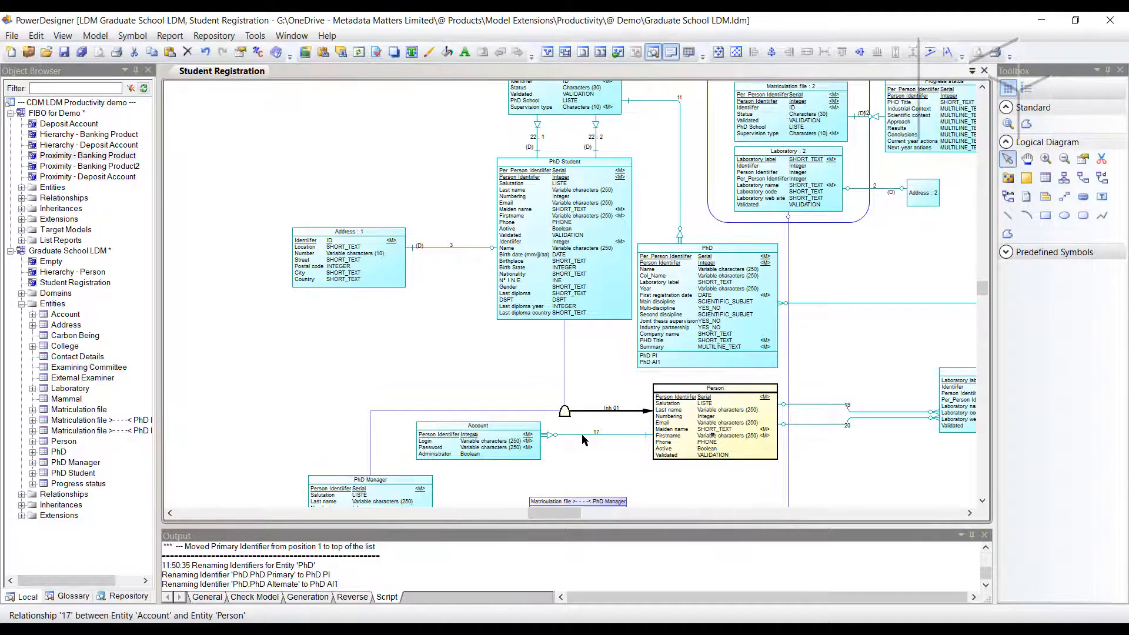
right_click(582, 436)
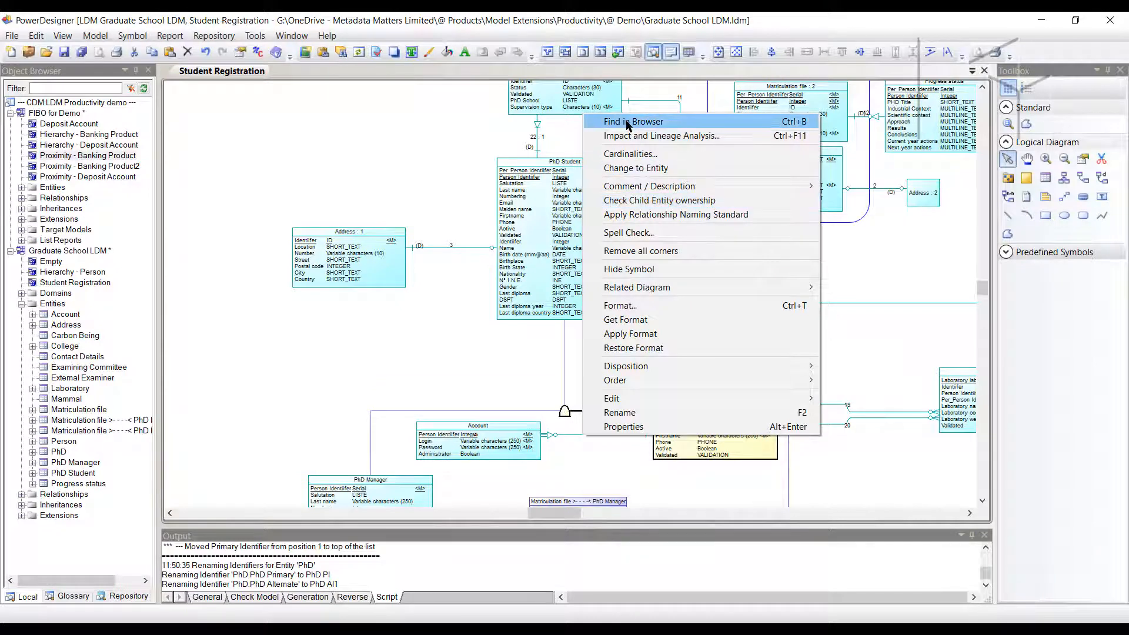
left_click(627, 122)
scroll(68, 515, "down", 1)
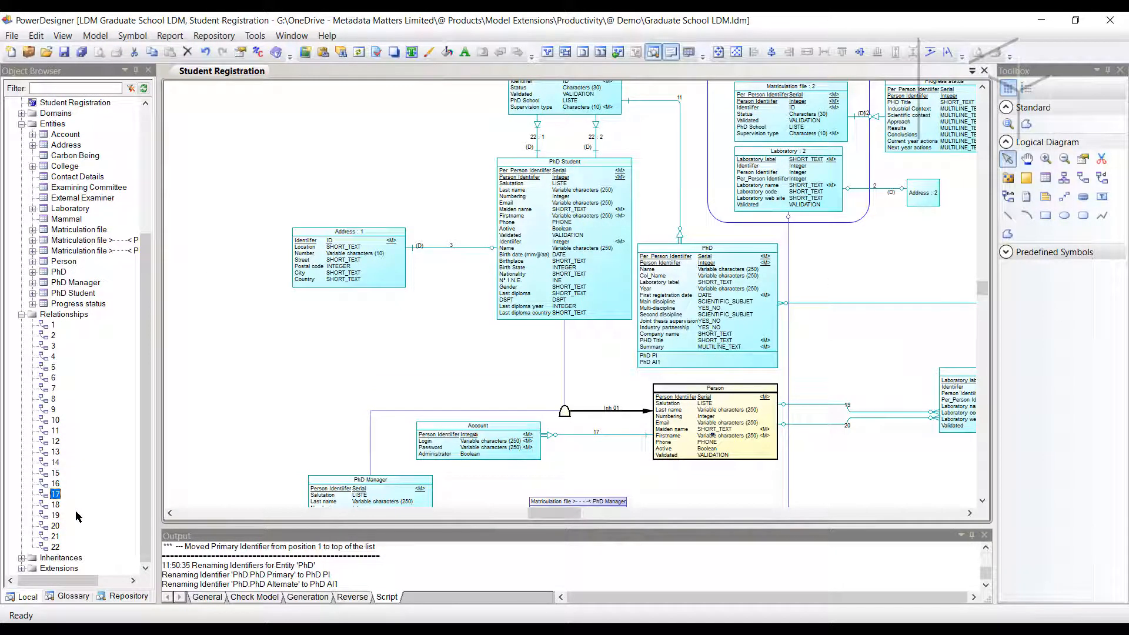
- Apply the relationship naming standard to relationship 17 between Account and Person
right_click(584, 438)
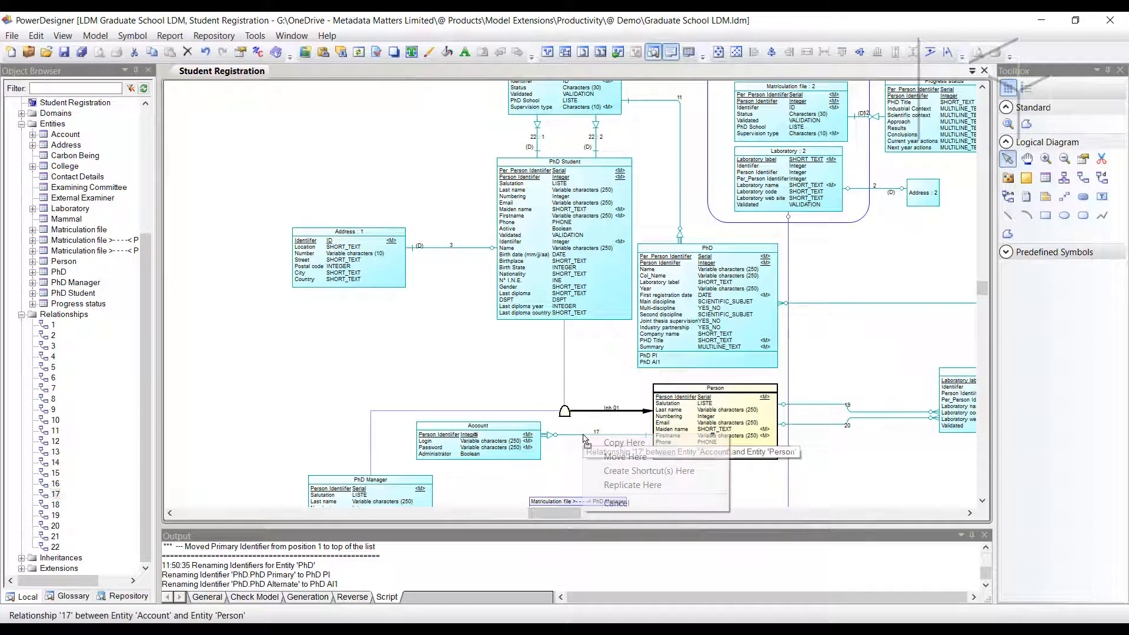
right_click(568, 438)
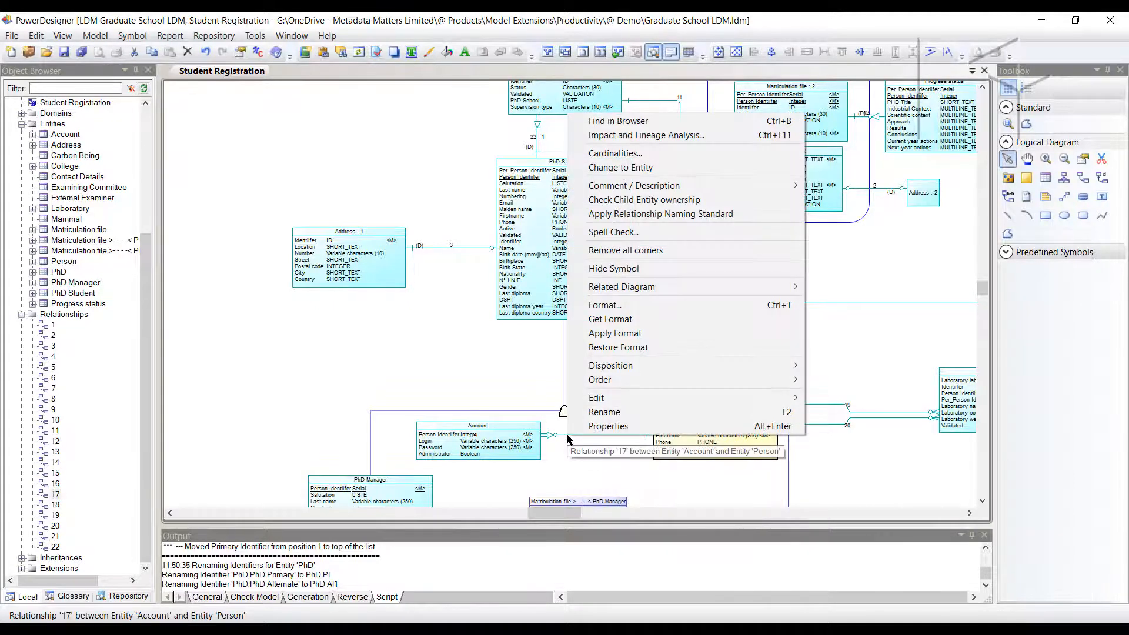
left_click(650, 215)
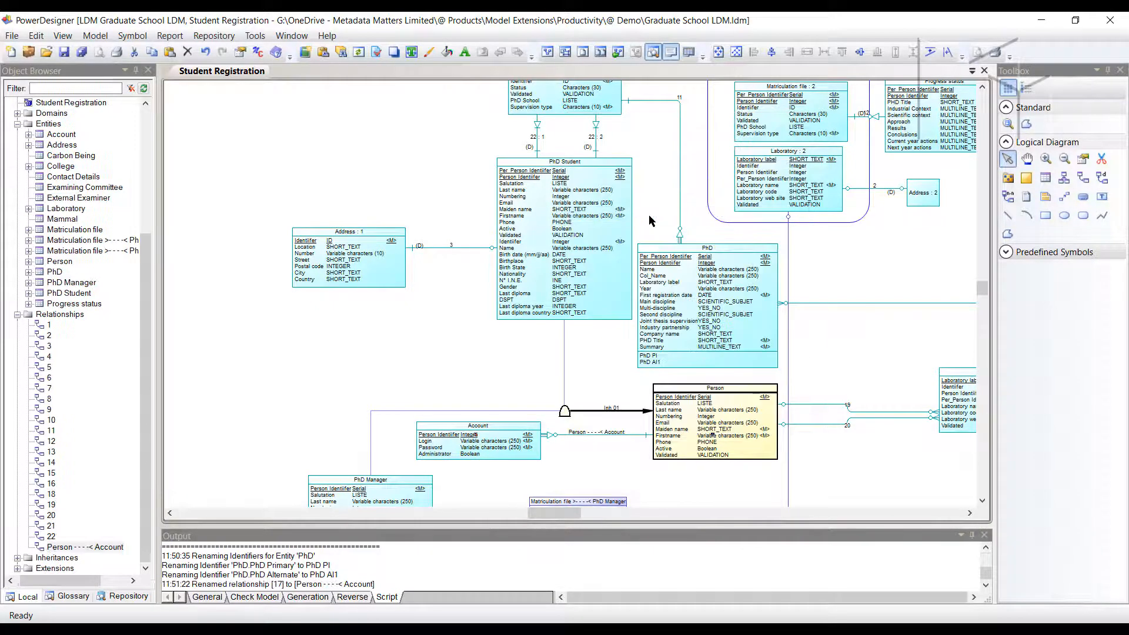
- Set the relationship's Person to Account role name to "be owner of" and reapply the relationship naming standard
double_click(611, 438)
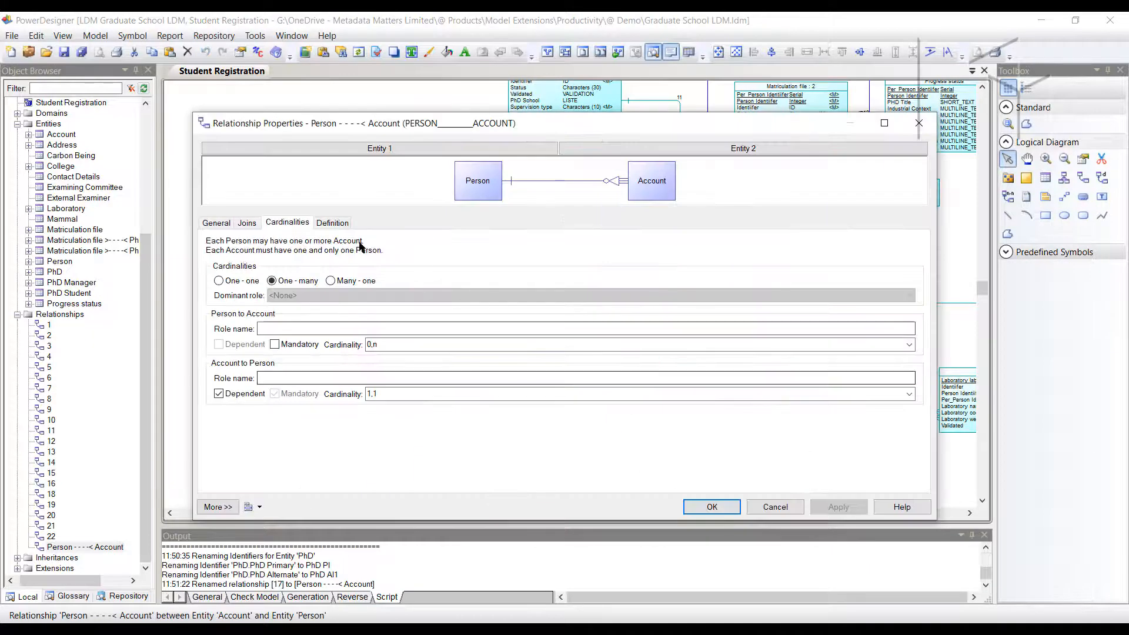
left_click(294, 327)
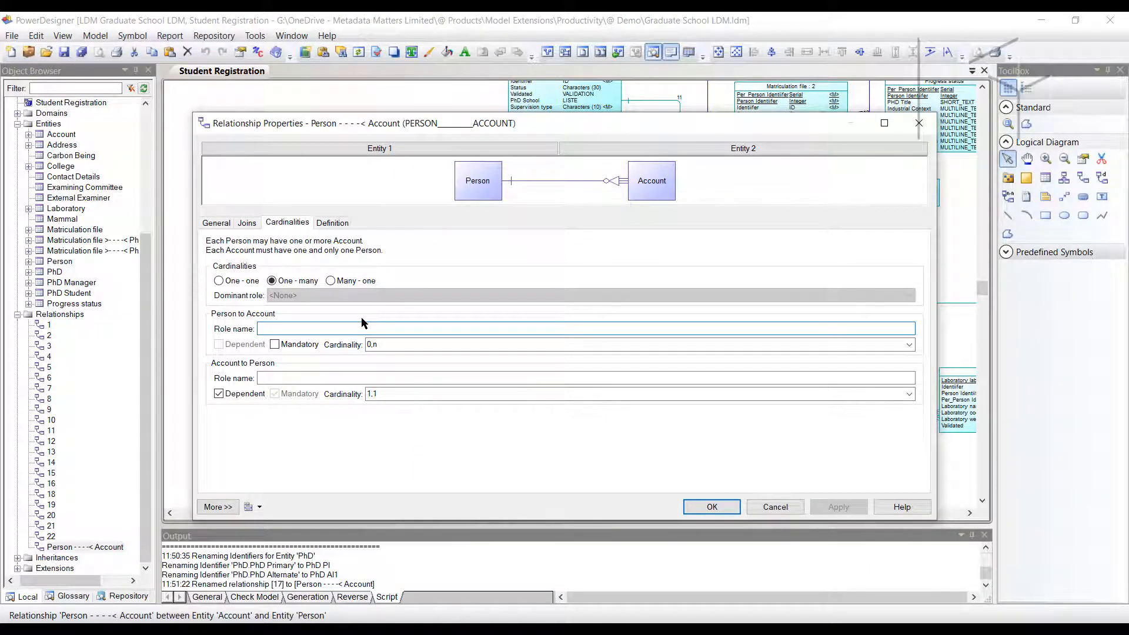
type("be owne")
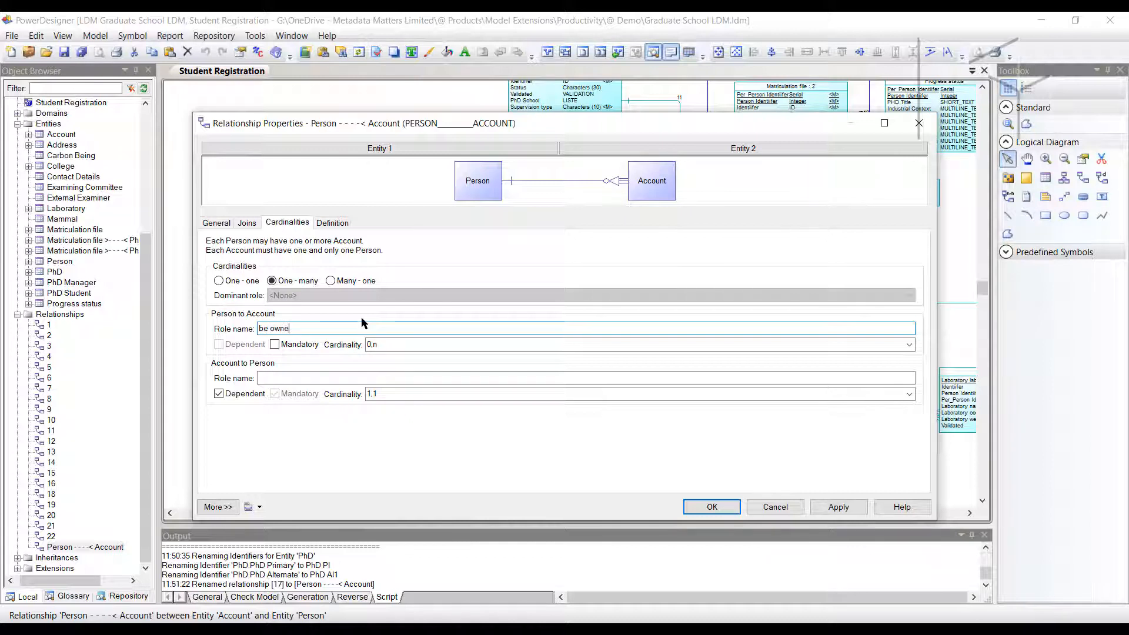
type("r of")
left_click(347, 377)
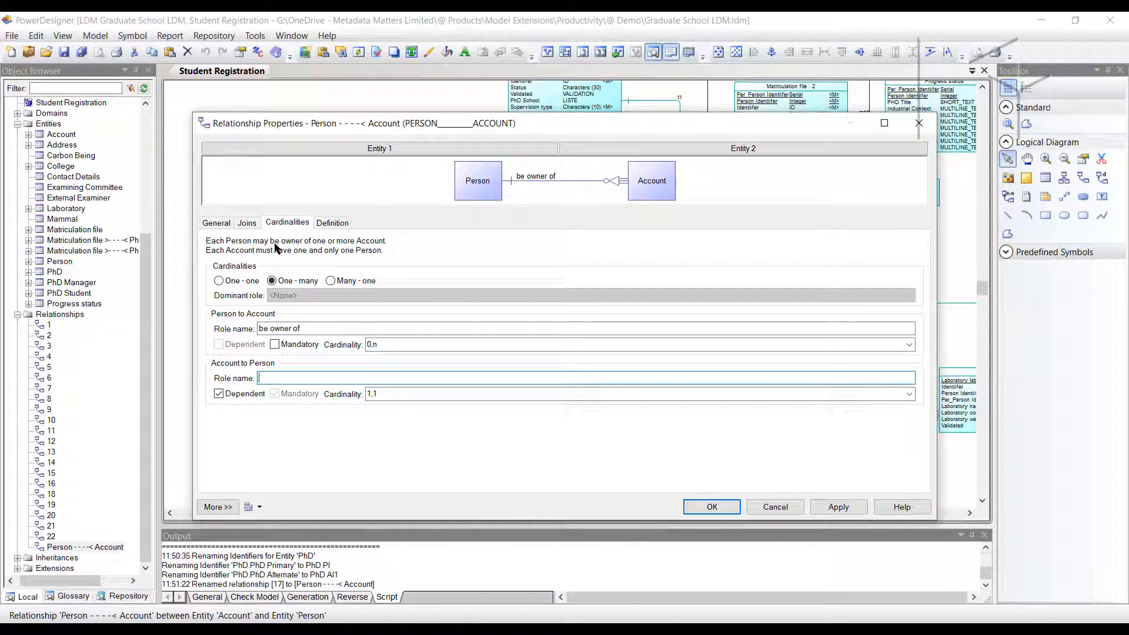
left_click(709, 507)
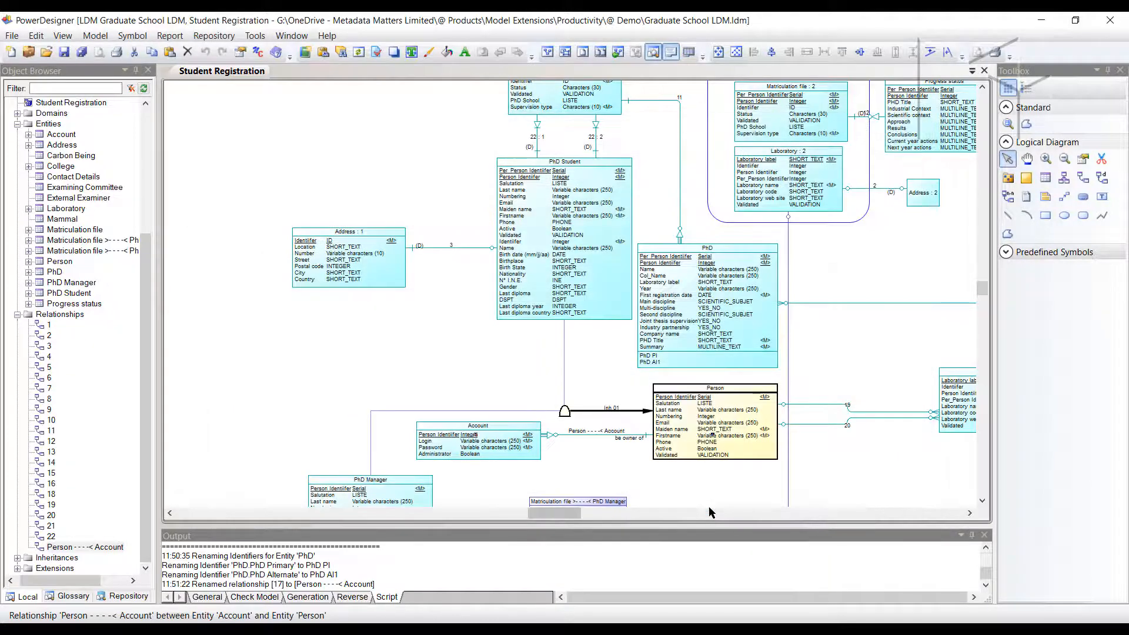
right_click(594, 439)
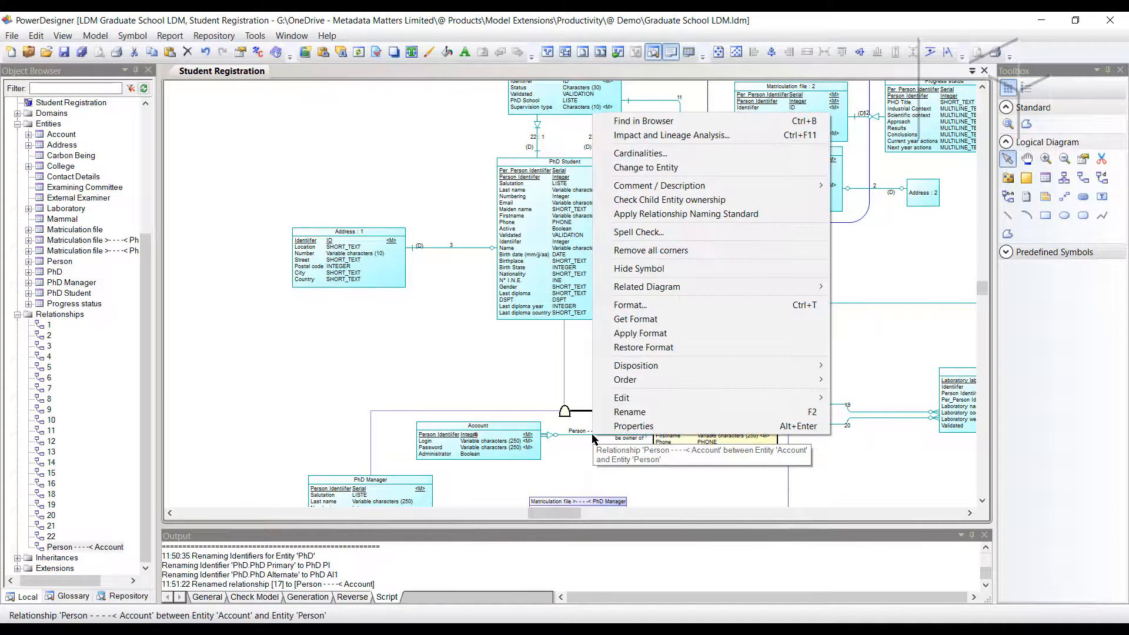
left_click(719, 215)
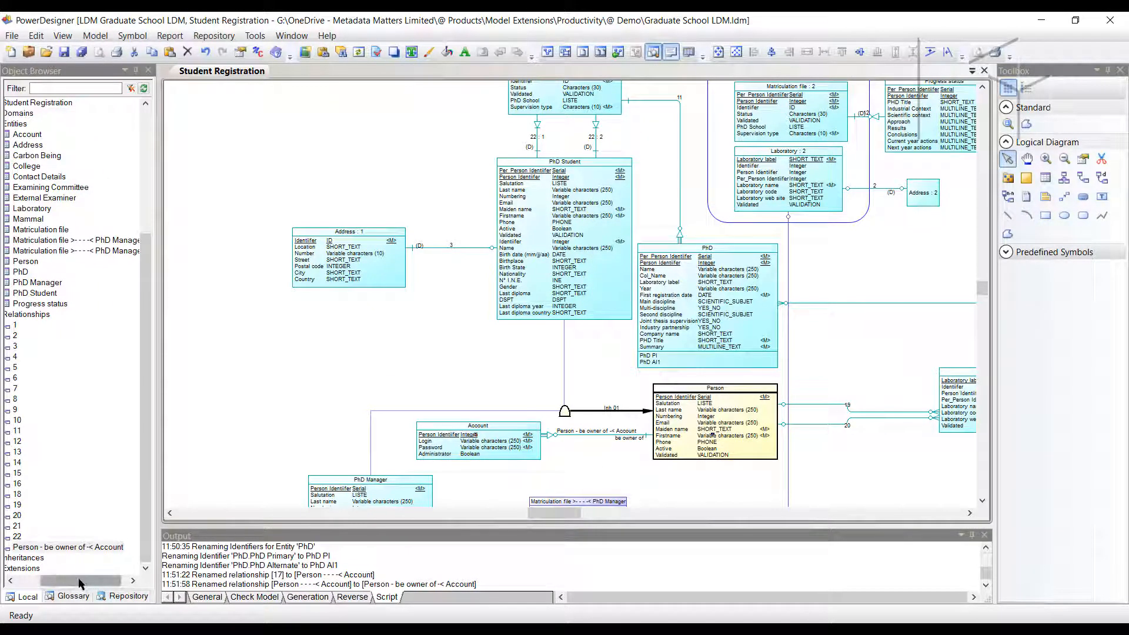
- Open the model check parameters and enable automatic correction for the entity check "Double space in Name"
mouse_move(81, 582)
left_mouse_down()
mouse_move(64, 582)
mouse_move(102, 588)
left_mouse_up()
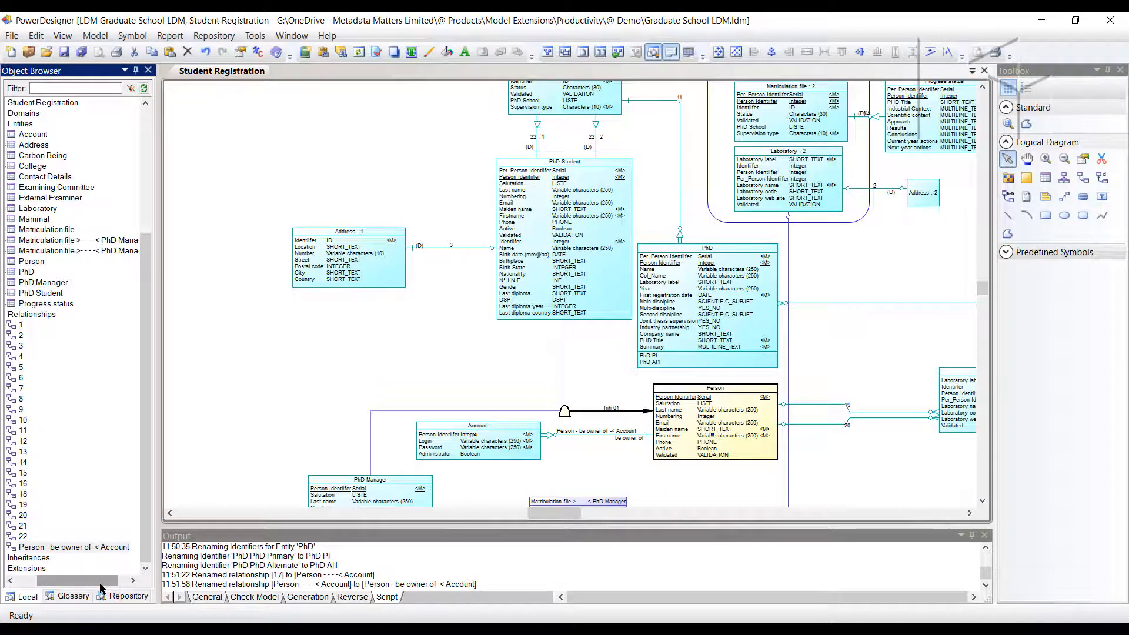
key("F4")
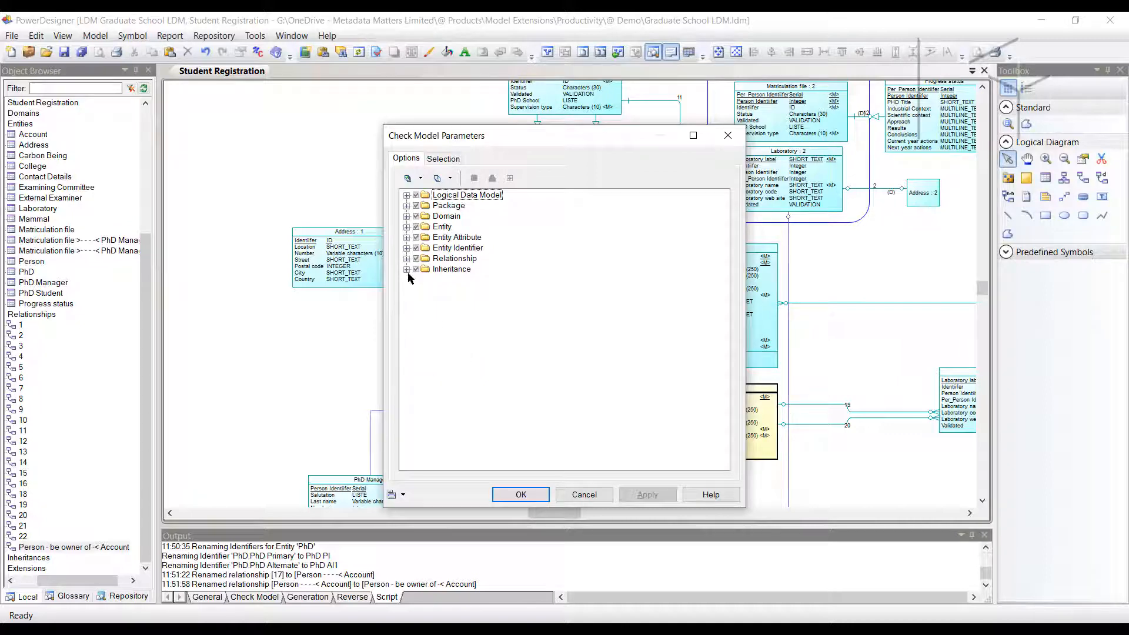
left_click(406, 226)
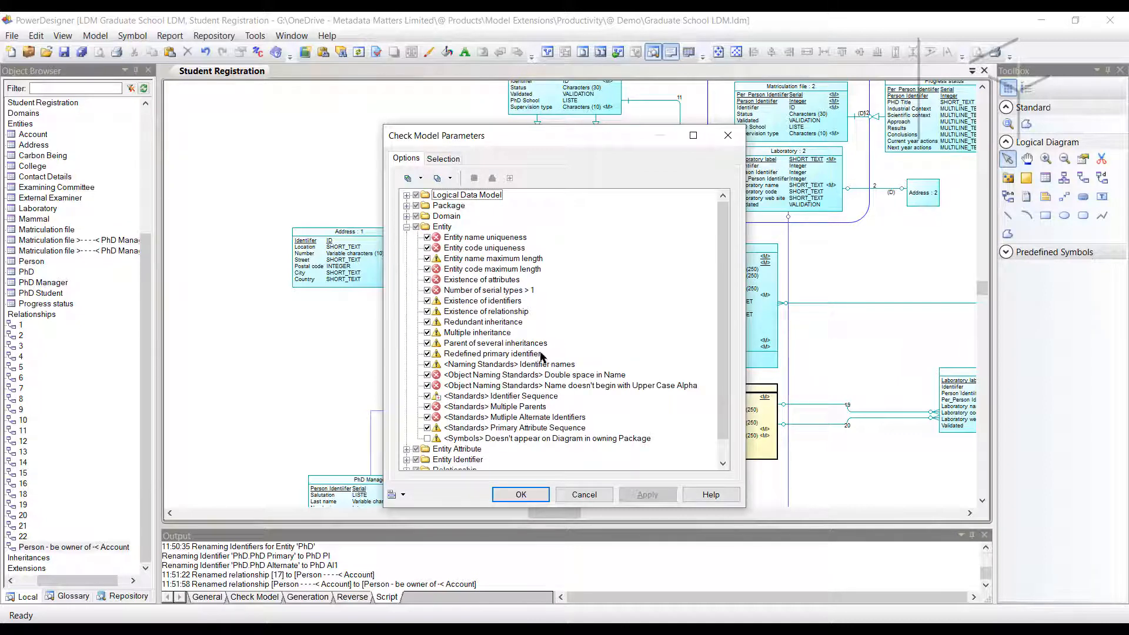
left_click(482, 364)
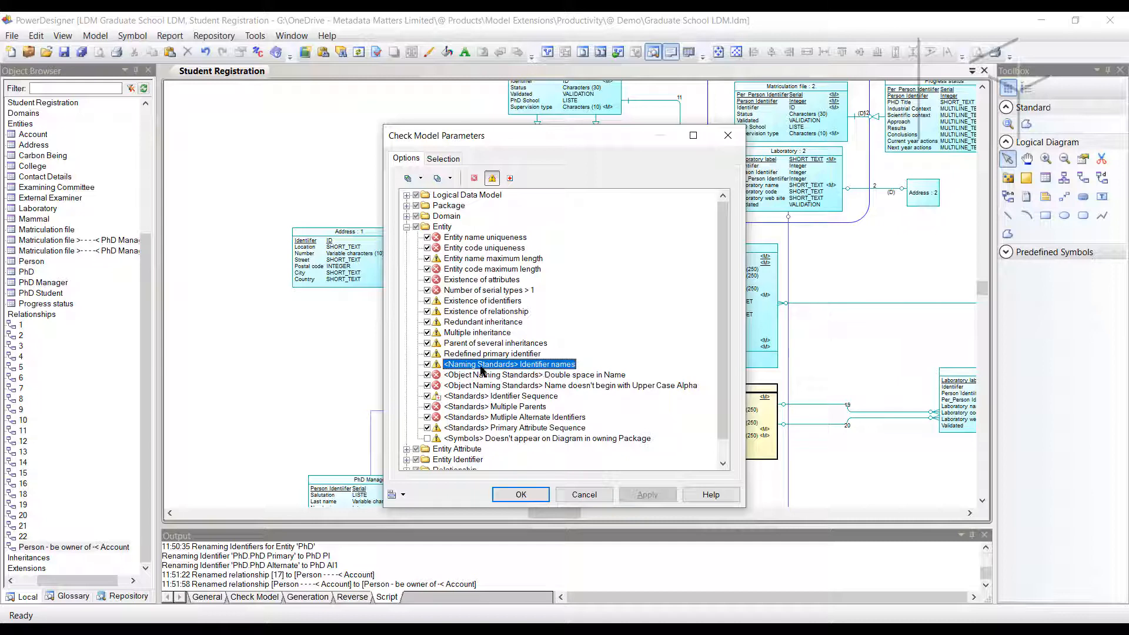
left_click(531, 376)
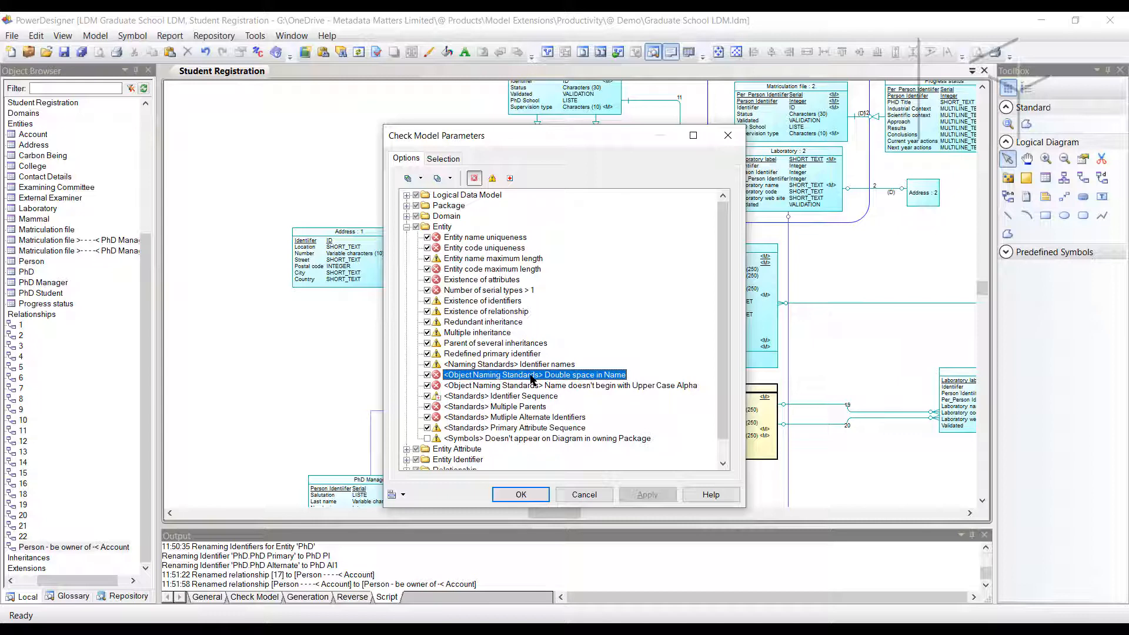
right_click(532, 379)
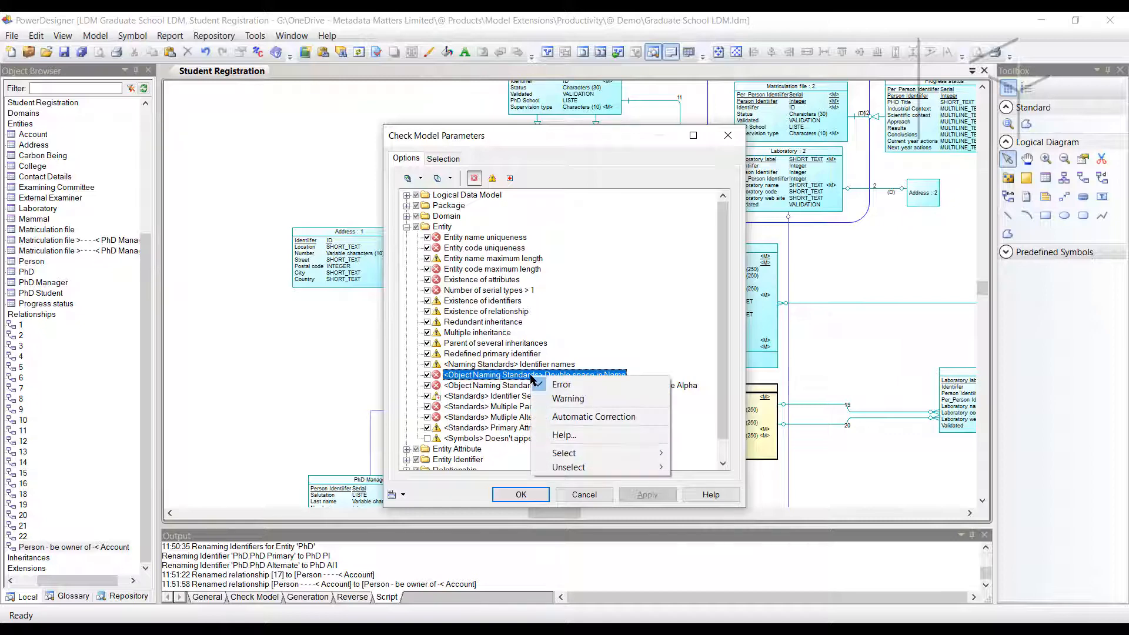
left_click(555, 417)
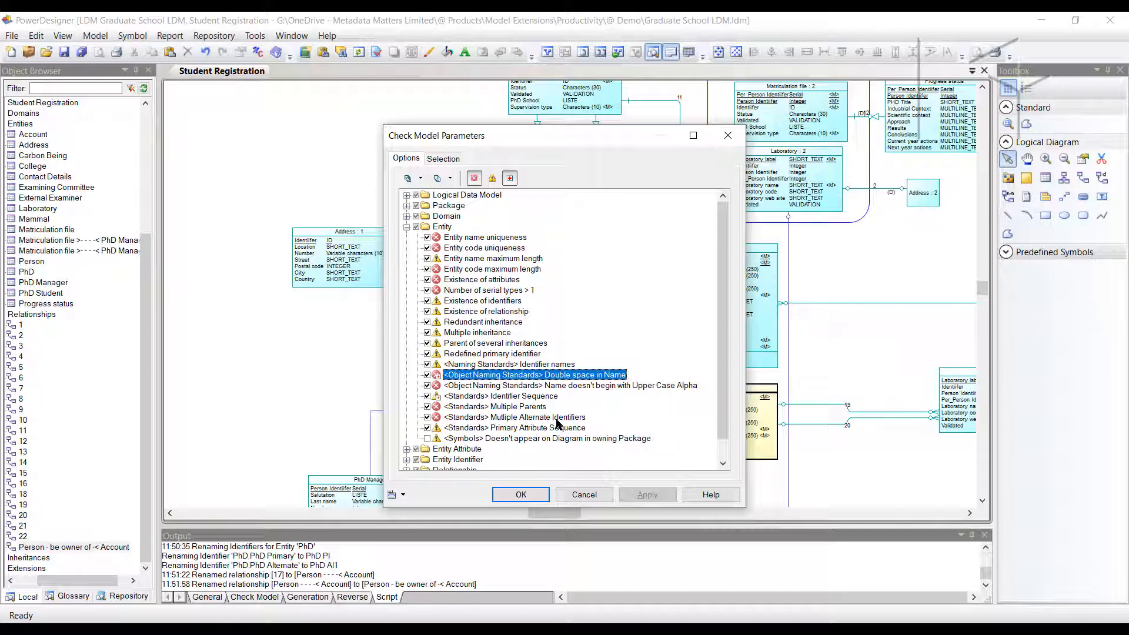
- Set the severity of the entity check "Multiple Parents" to Warning
left_click(507, 389)
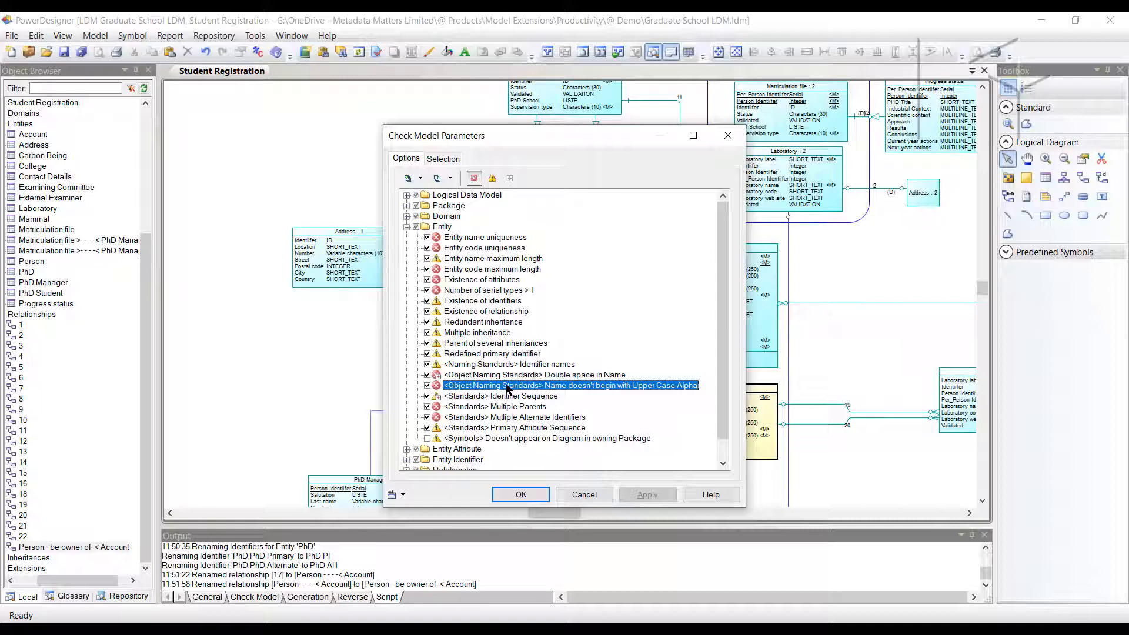
left_click(518, 398)
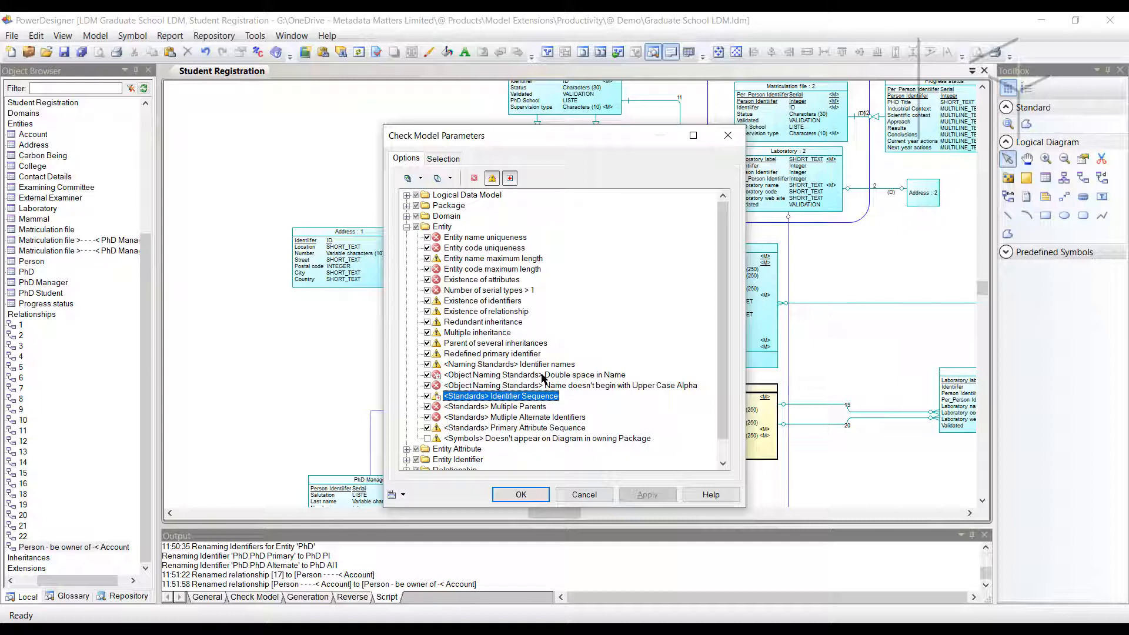
left_click(525, 407)
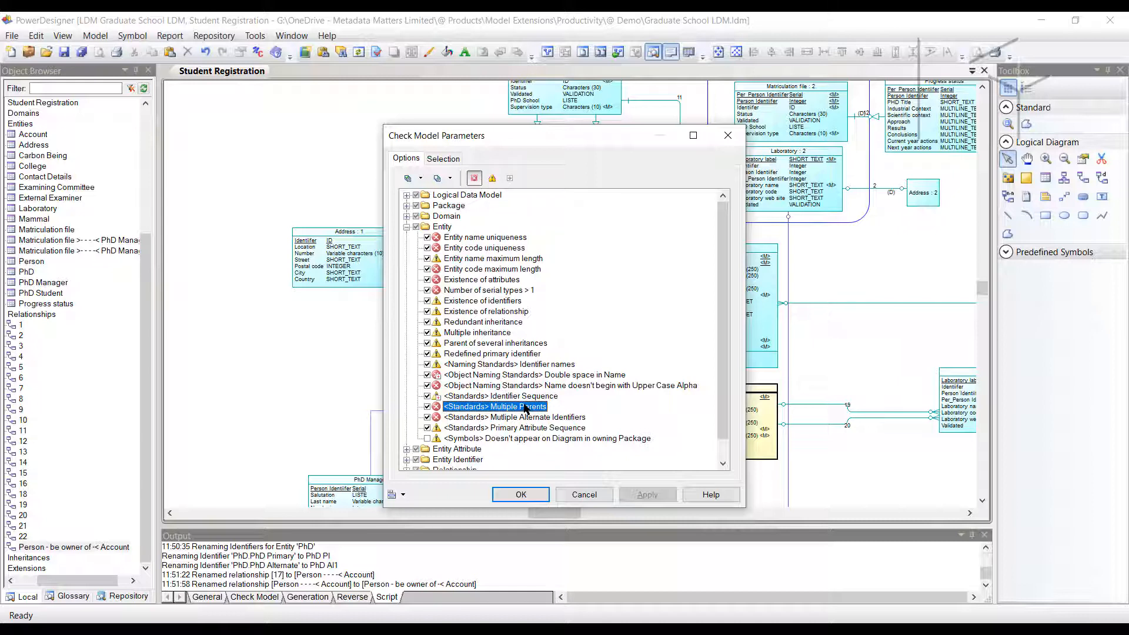
right_click(440, 408)
left_click(474, 429)
- Enable automatic correction for the entity check "Primary Attribute Sequence" and close the model check parameters
scroll(510, 410, "down", 1)
left_click(524, 406)
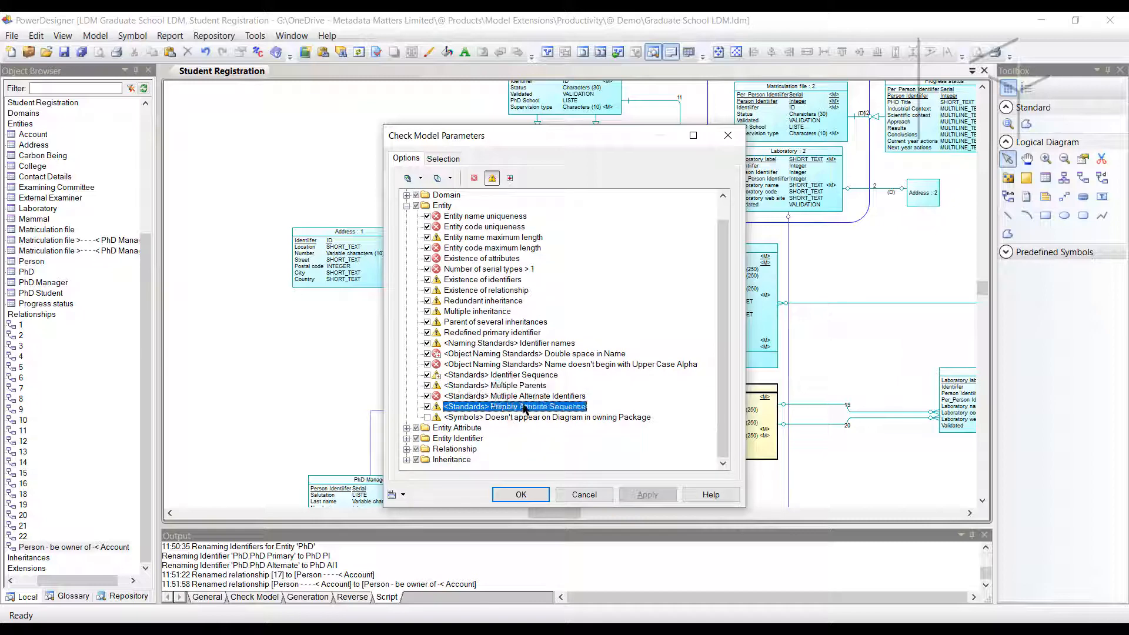
right_click(524, 406)
left_click(558, 450)
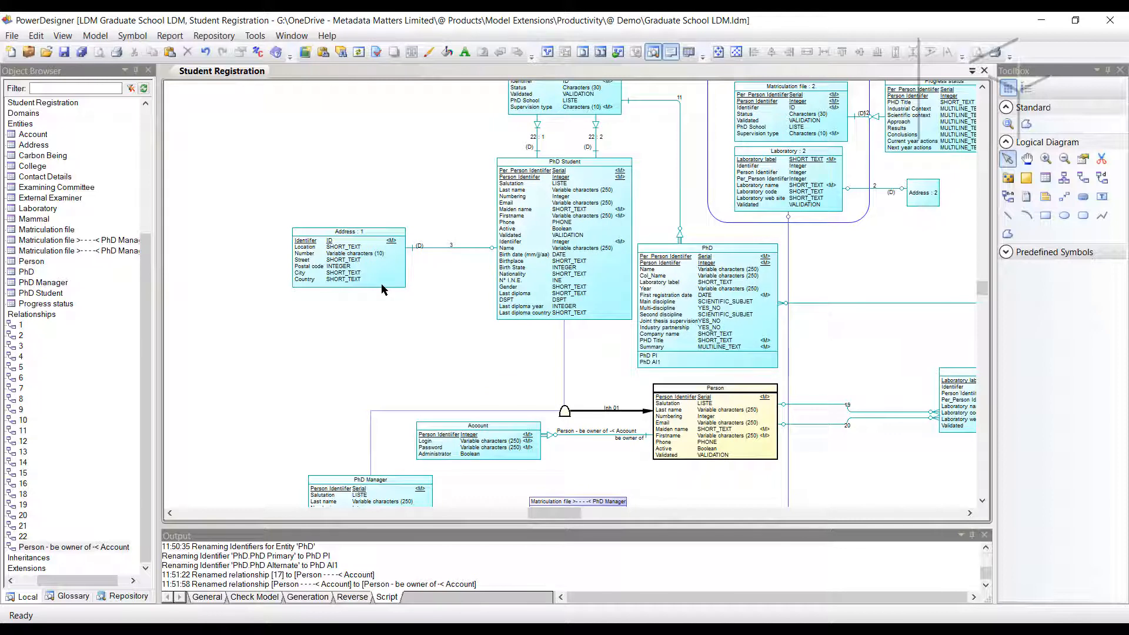
- Apply the model naming standards to the whole model and show the renamed relationships in the object browser
right_click(390, 332)
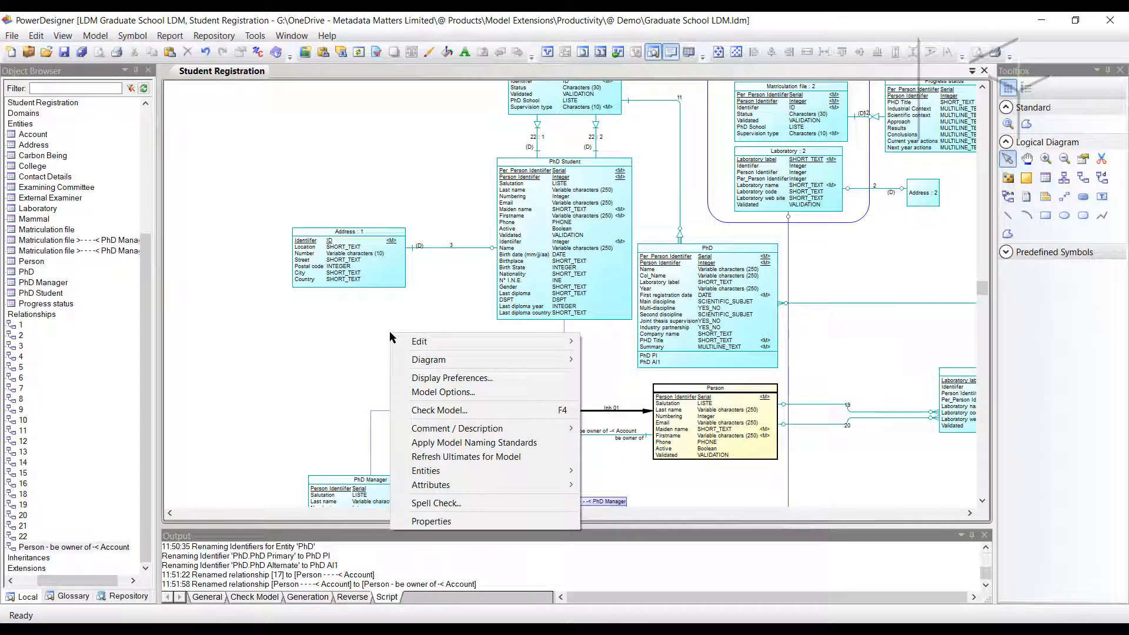
left_click(473, 445)
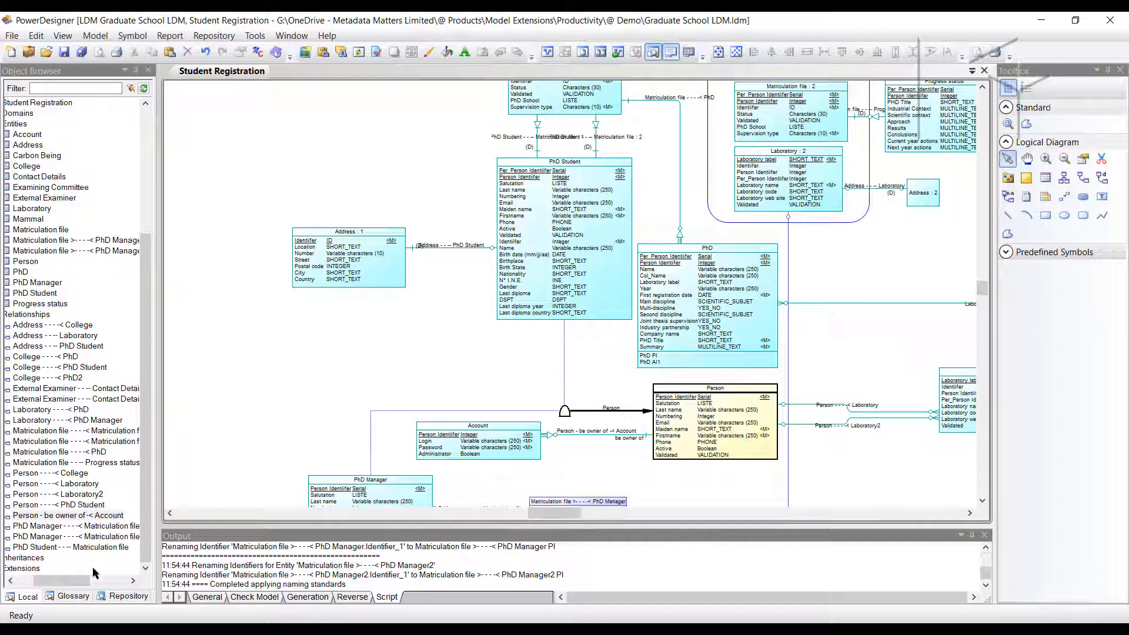
left_click_drag(51, 582, 34, 582)
scroll(300, 362, "down", 1)
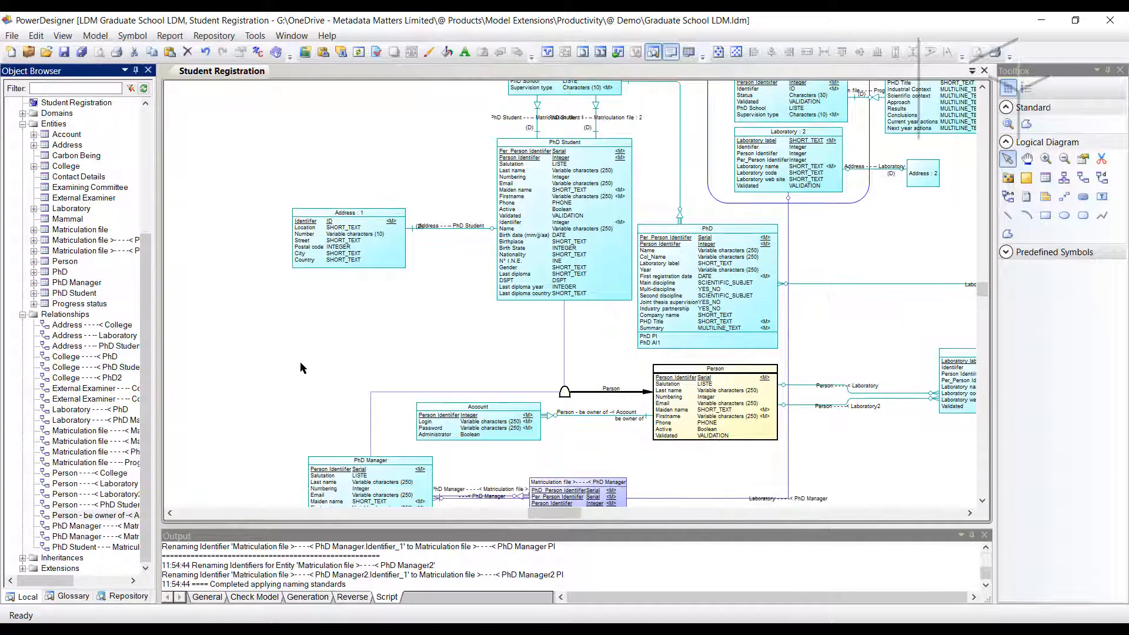
- Try hiding the inherited attributes on the Student Registration diagram, and undo it
left_click(454, 300)
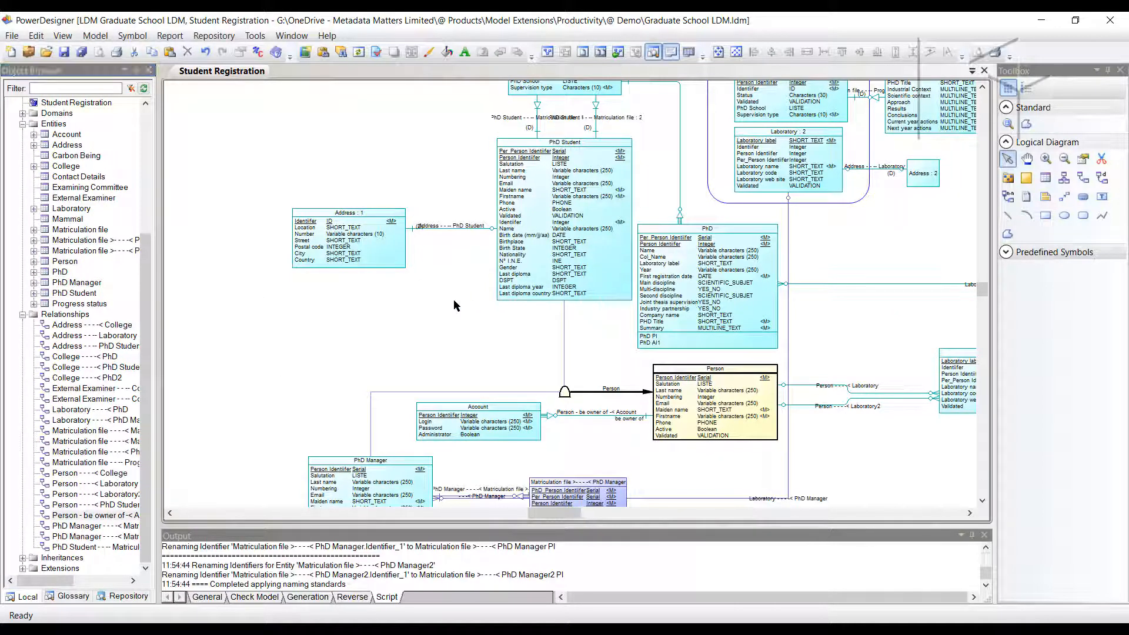
right_click(413, 303)
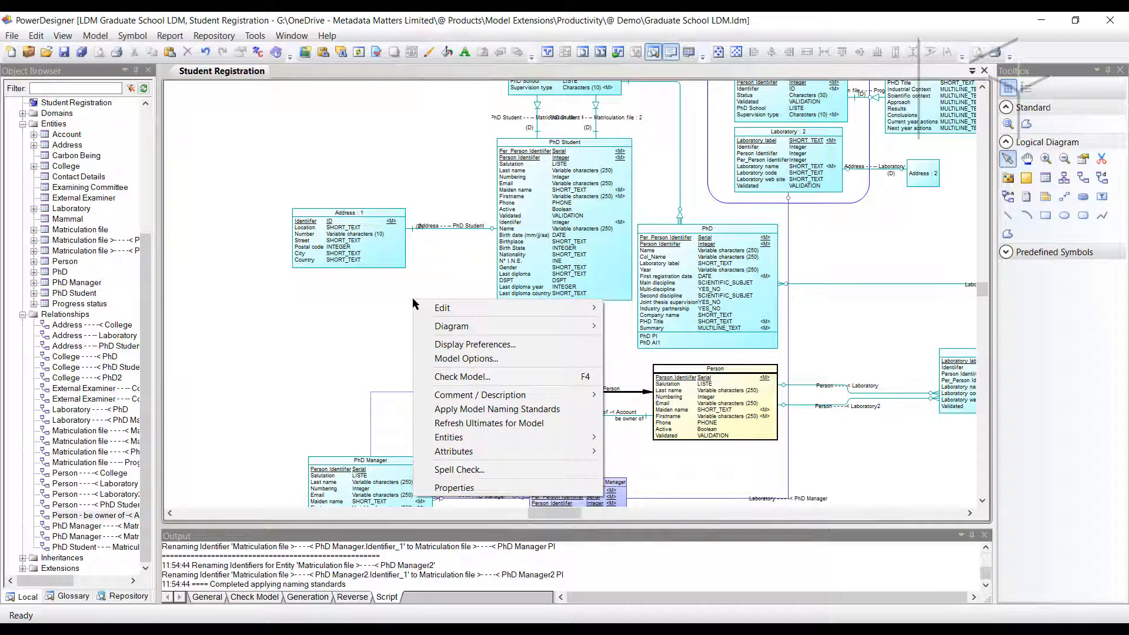
mouse_move(522, 452)
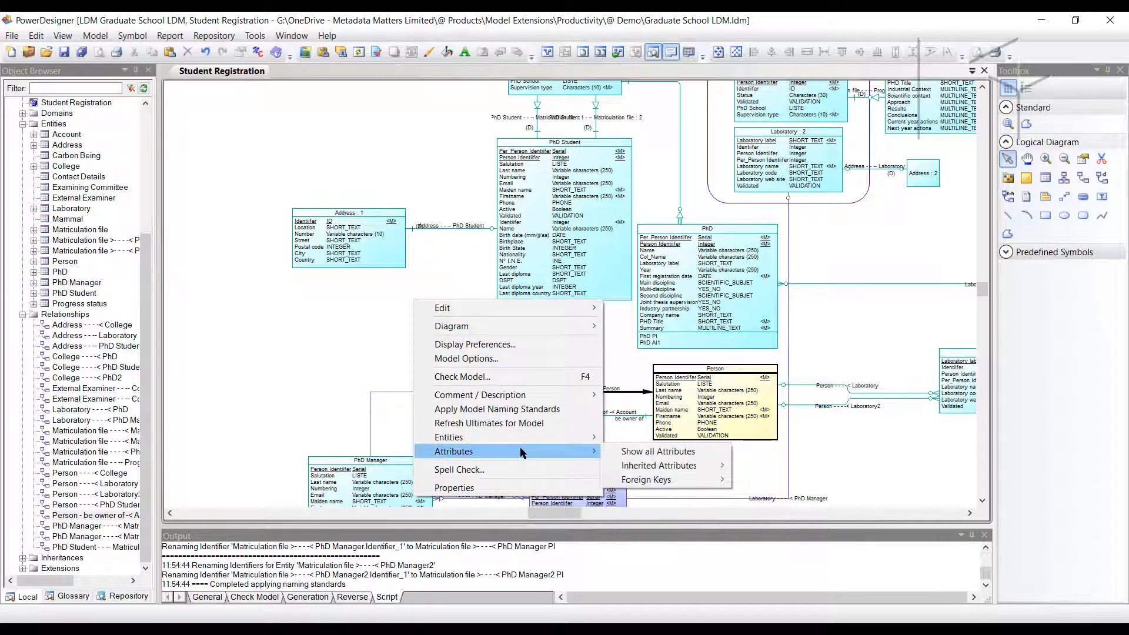
mouse_move(624, 467)
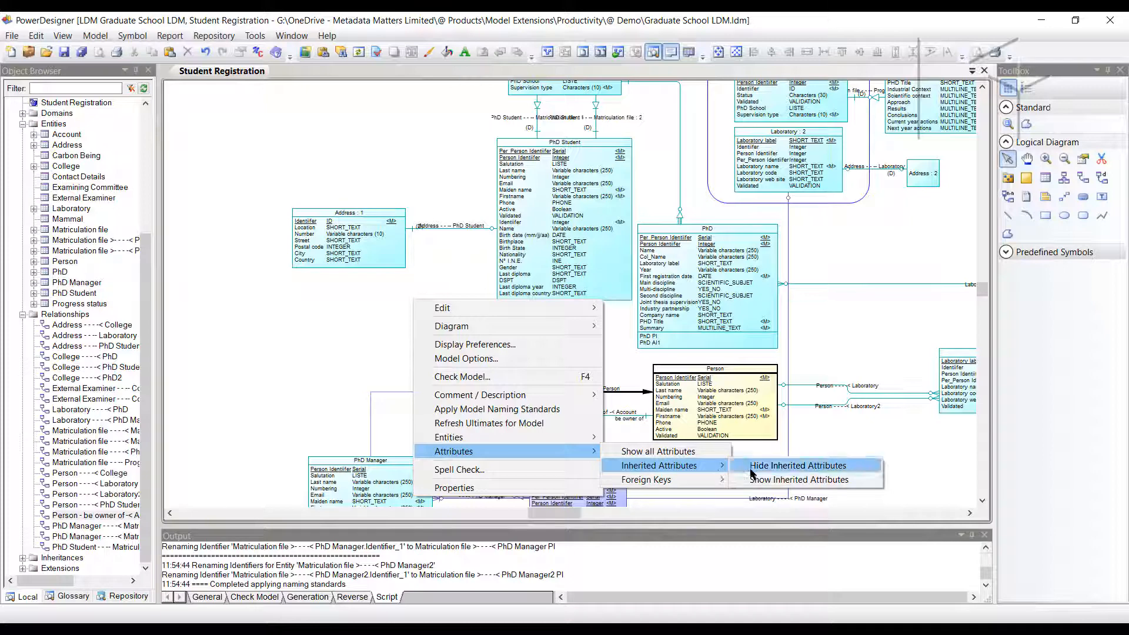
left_click(798, 466)
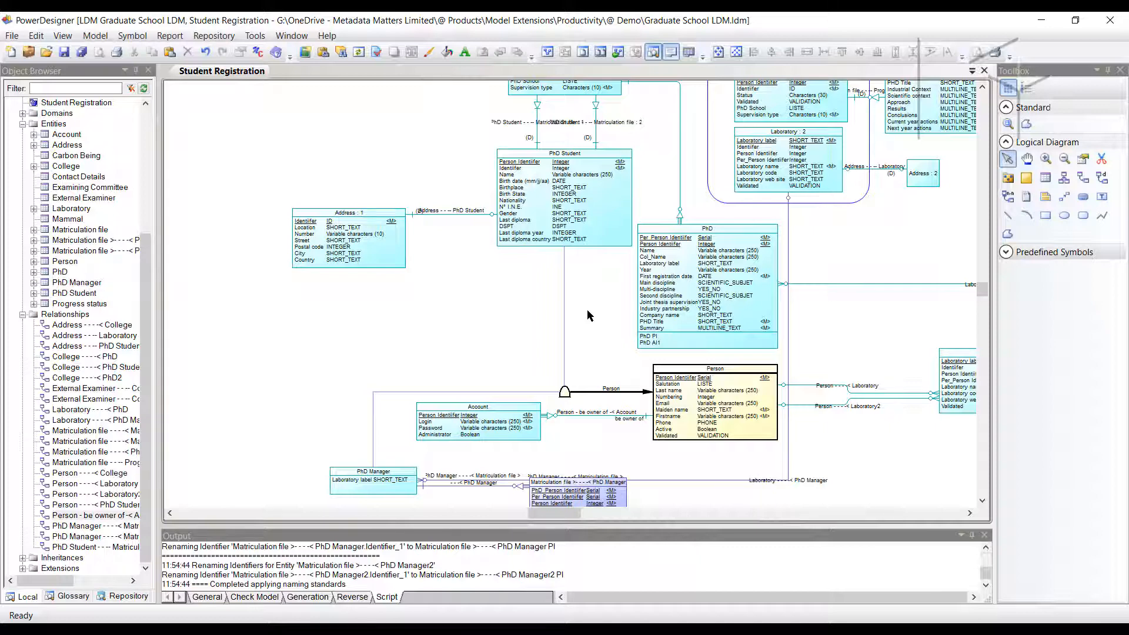
key("ctrl+z")
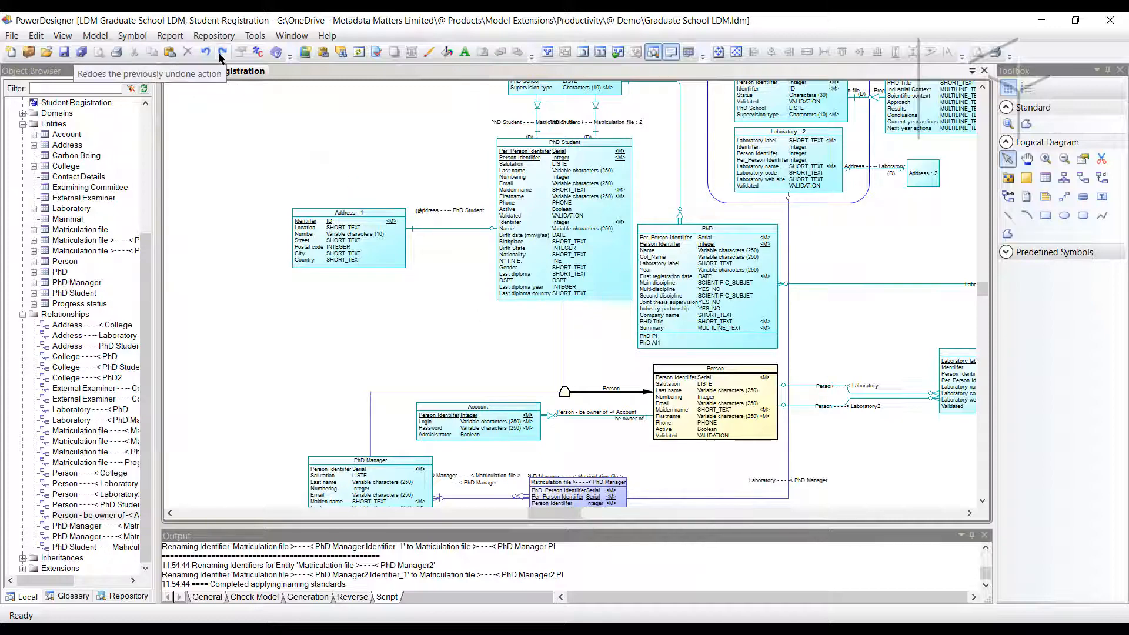
- Hide the inherited attributes of the entities on the Student Registration diagram
right_click(592, 346)
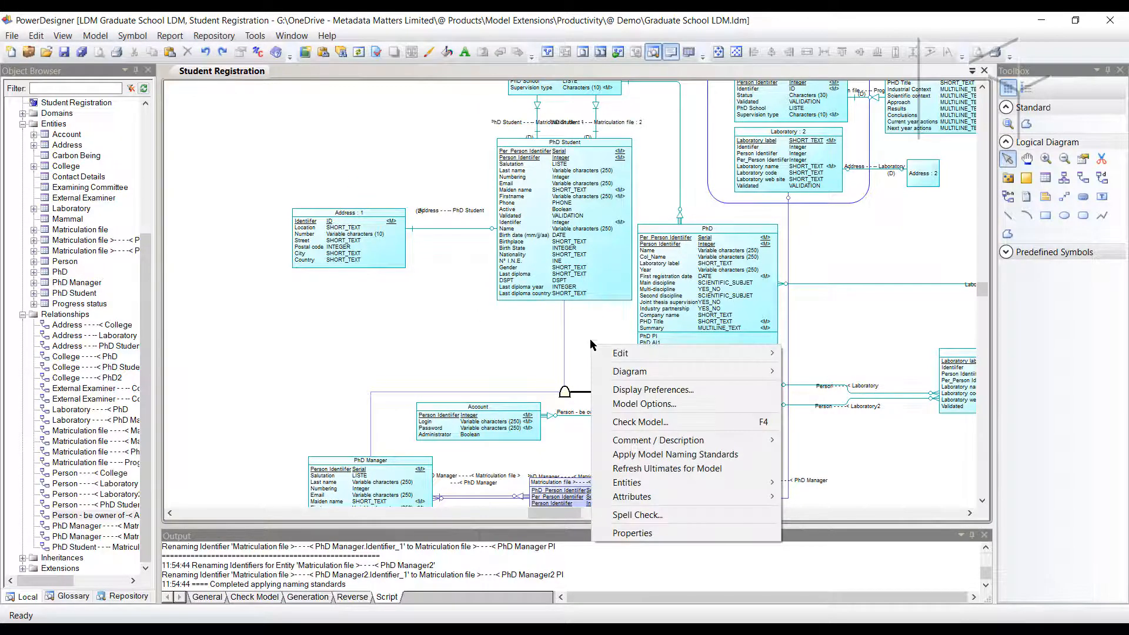
mouse_move(773, 497)
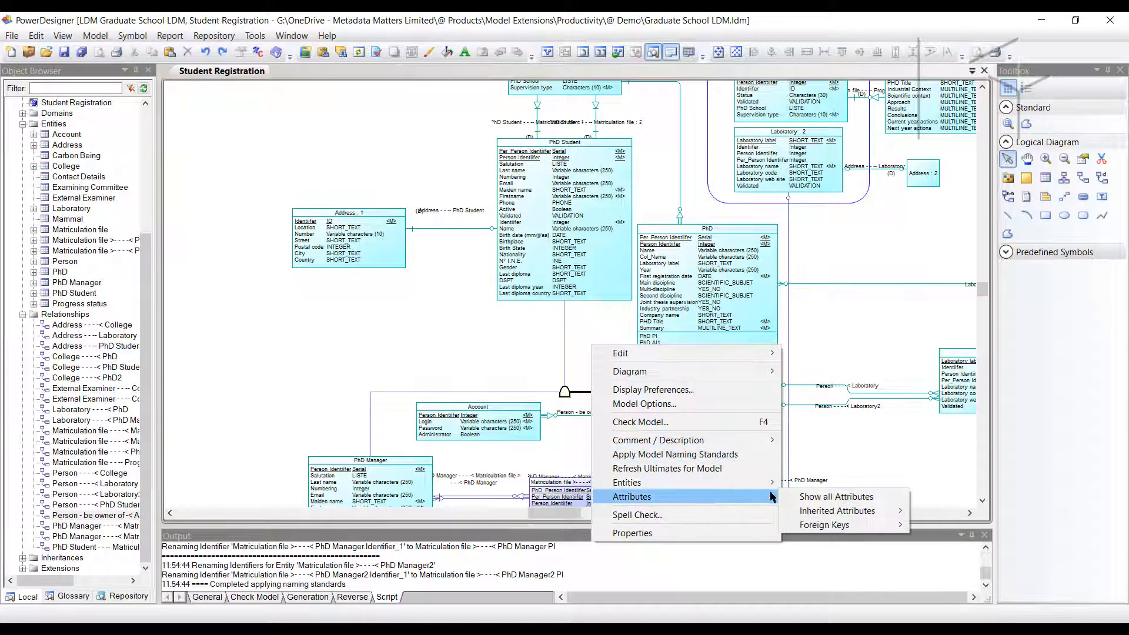
mouse_move(826, 513)
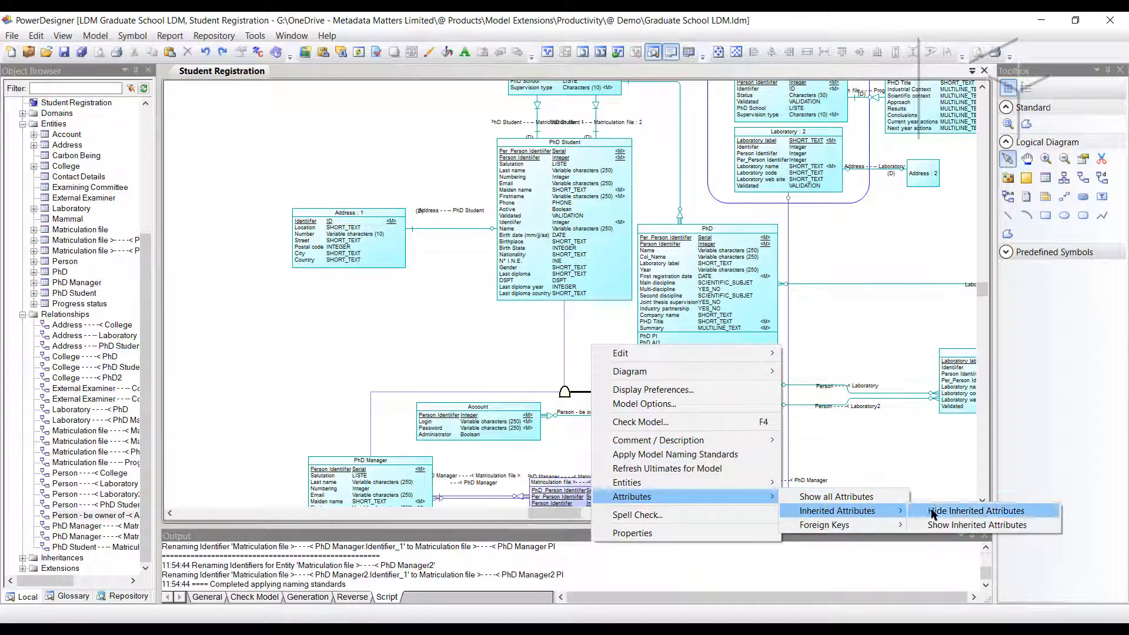
left_click(932, 512)
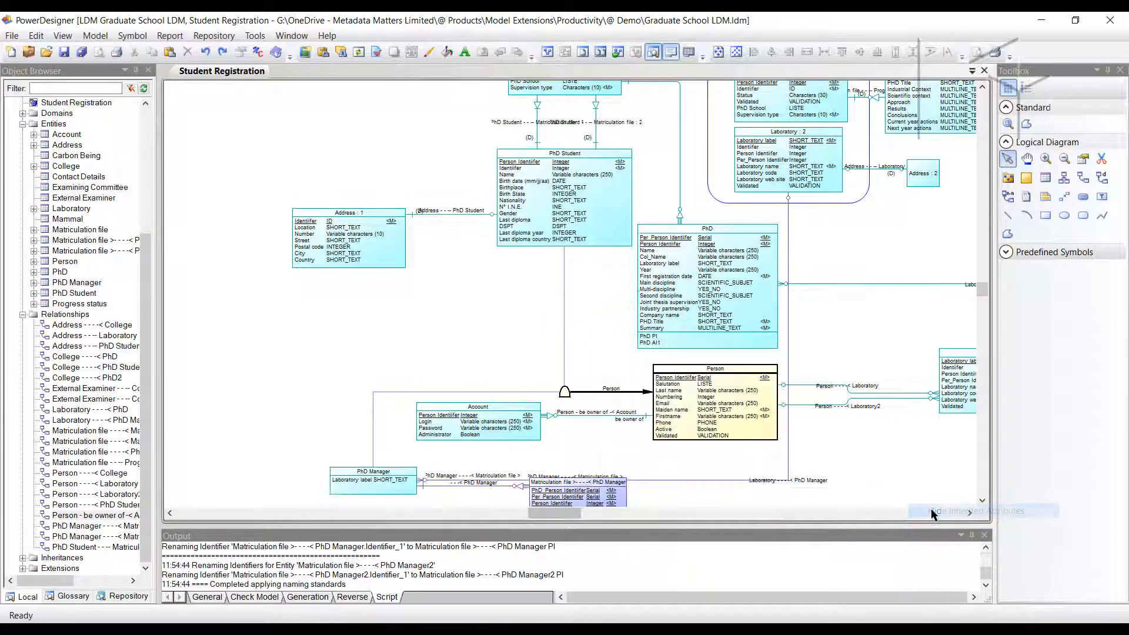
- Hide the foreign key attributes of the entities on the Student Registration diagram
right_click(496, 327)
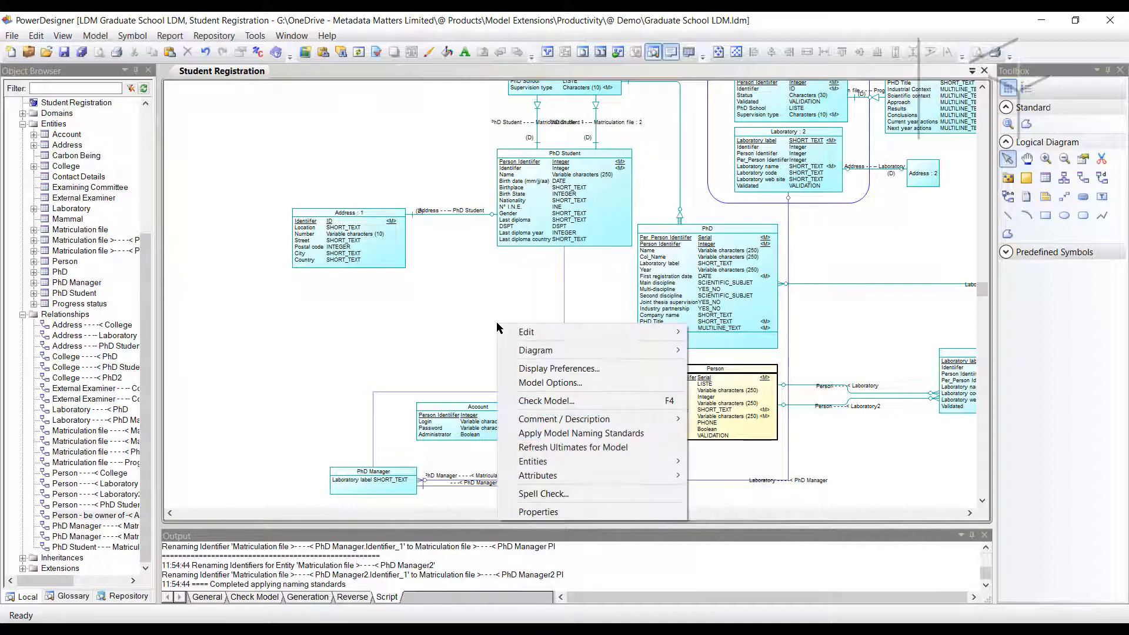
mouse_move(656, 483)
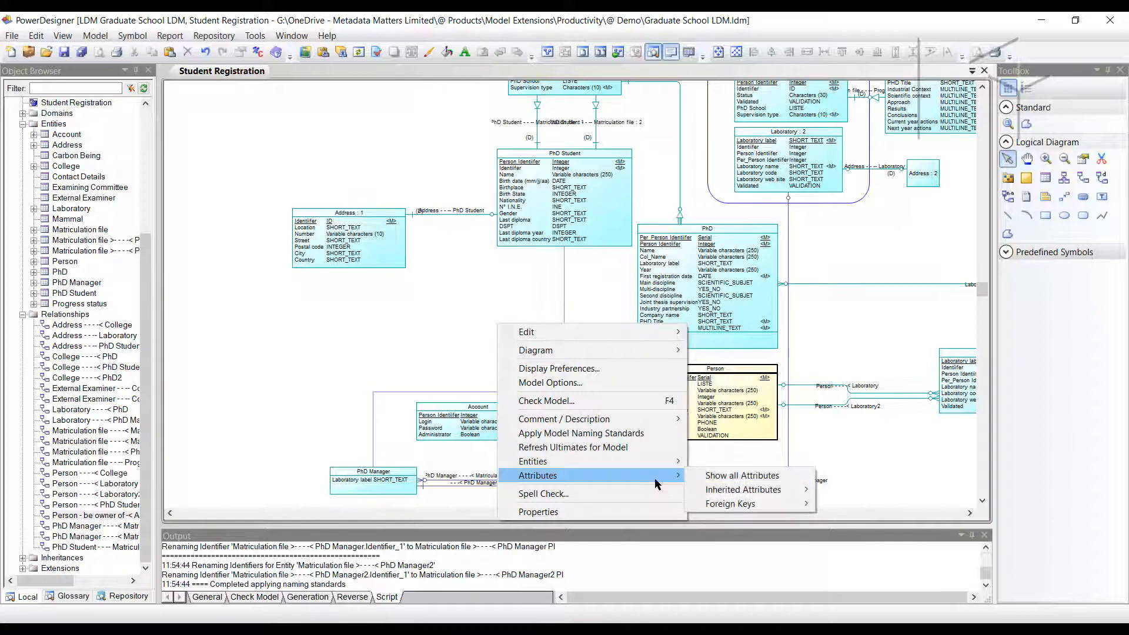
mouse_move(745, 503)
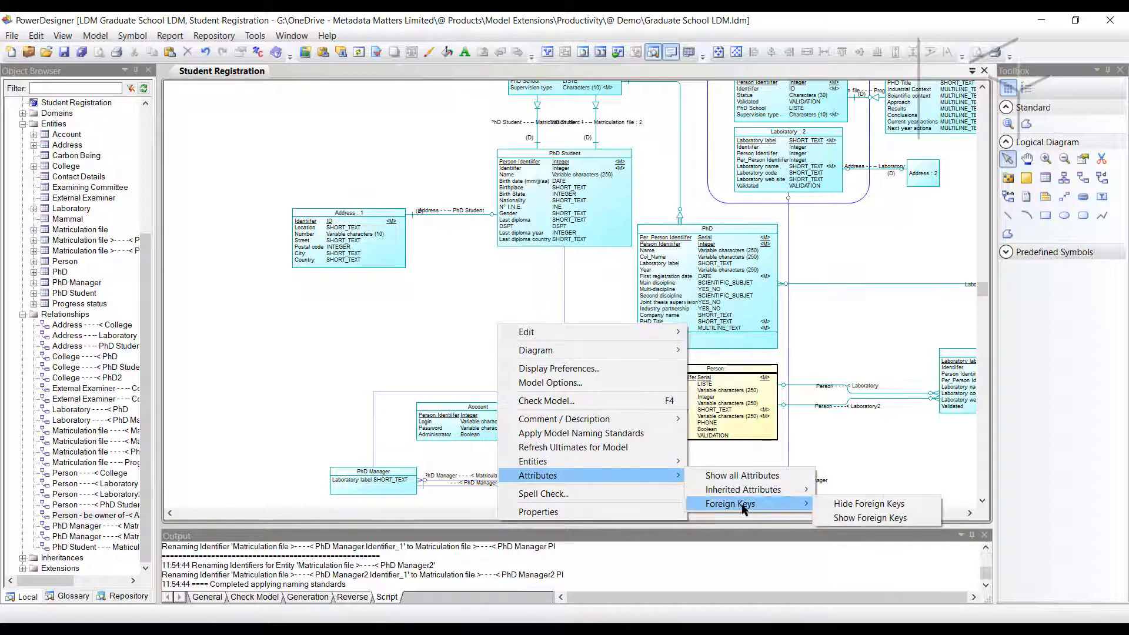
left_click(838, 504)
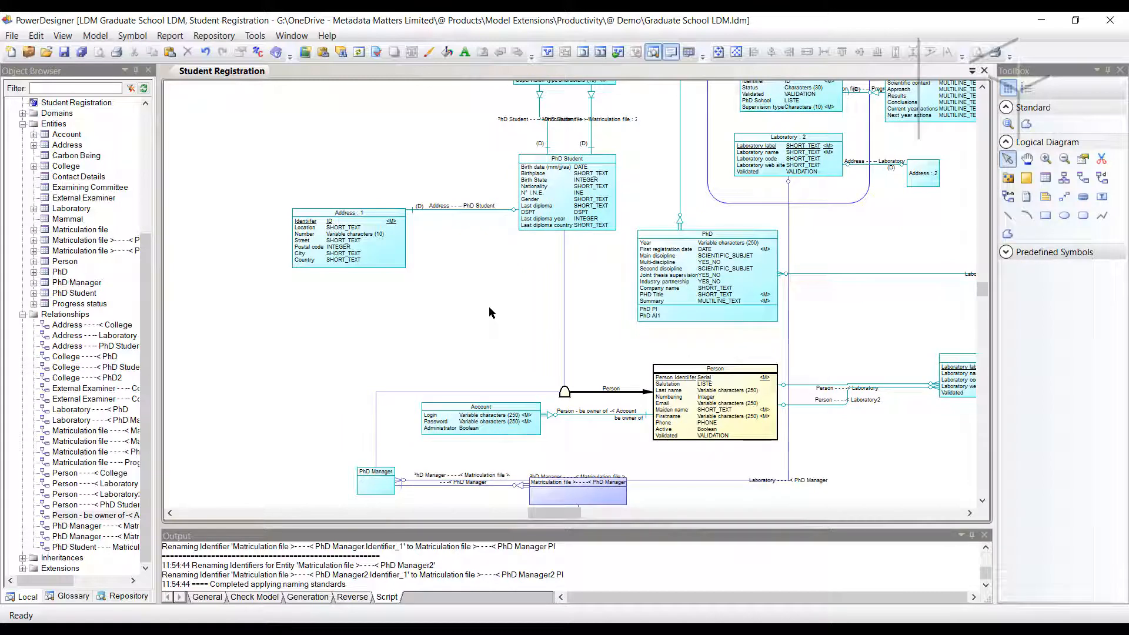
- Move the Address : 1 entity symbol slightly up and to the right, closer to PhD Student, and deselect it
left_click_drag(348, 253, 371, 210)
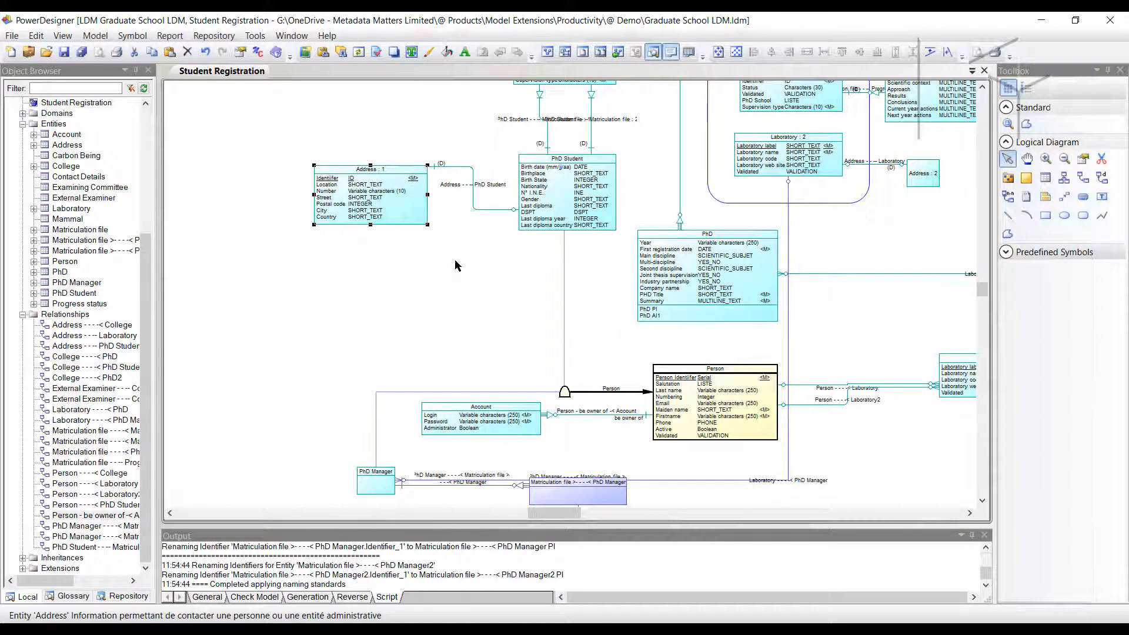
scroll(455, 265, "up", 3)
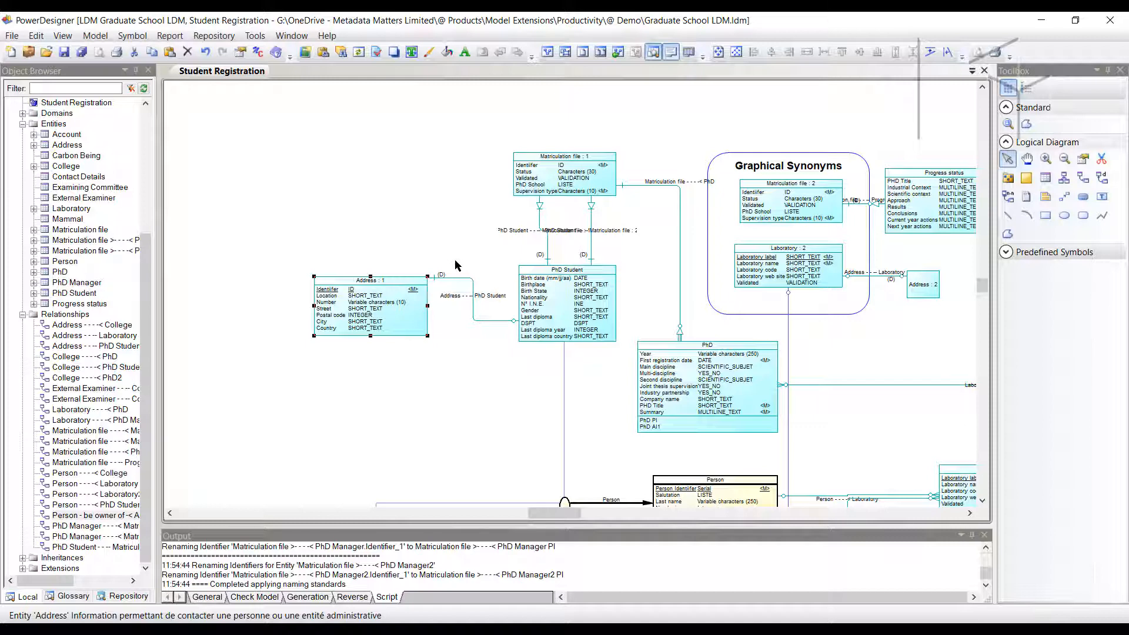
left_click(431, 369)
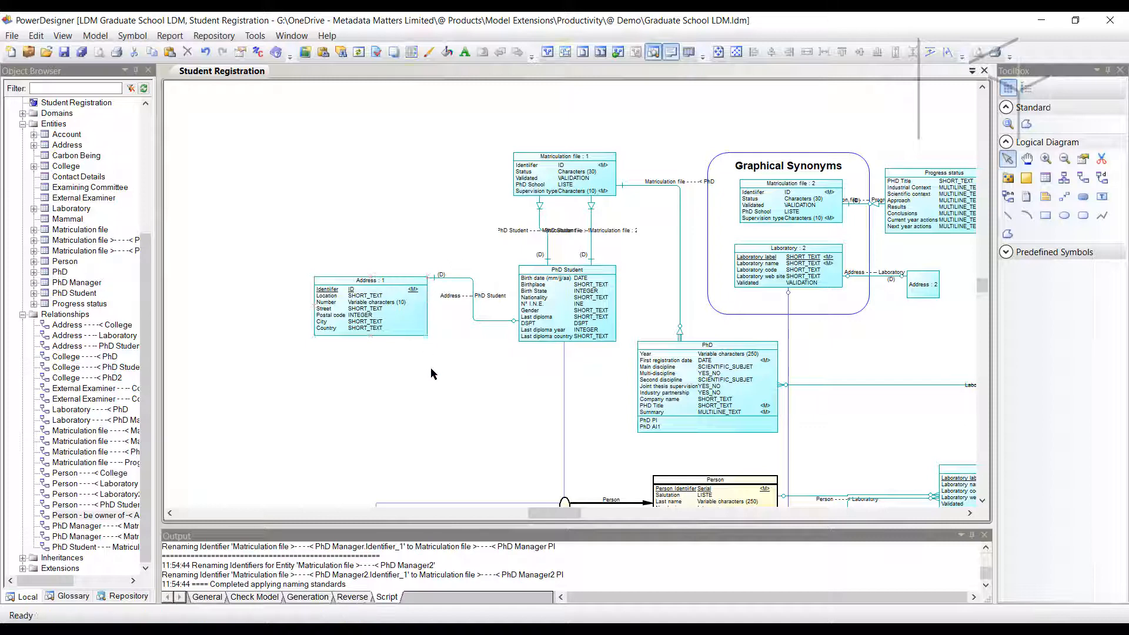
- Show all attributes of the entities on the Student Registration diagram
right_click(431, 374)
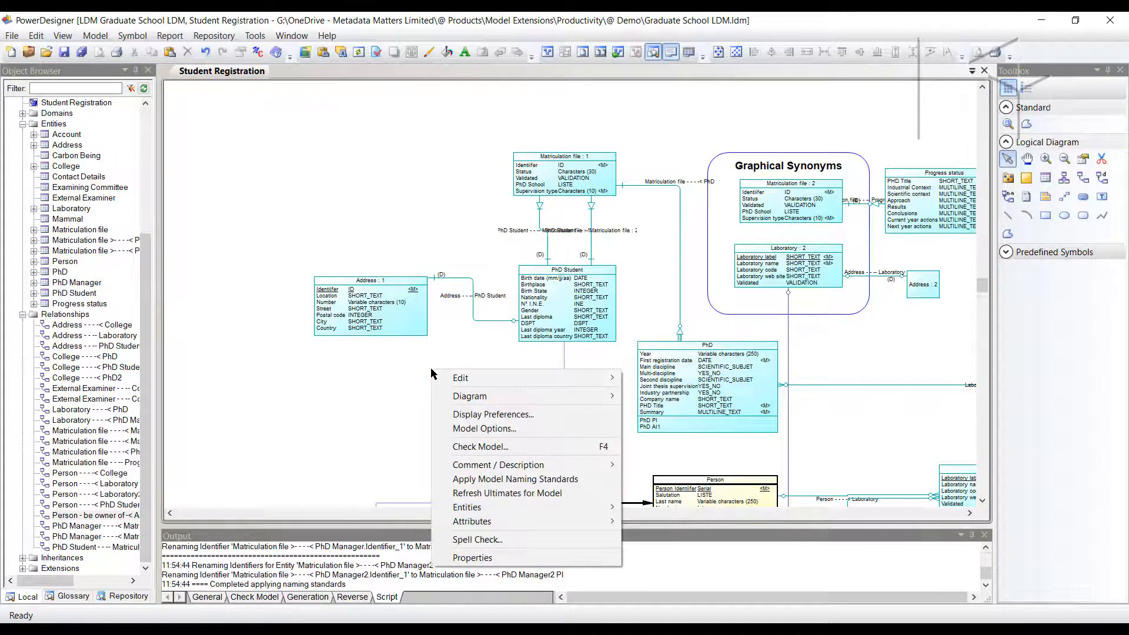
mouse_move(601, 525)
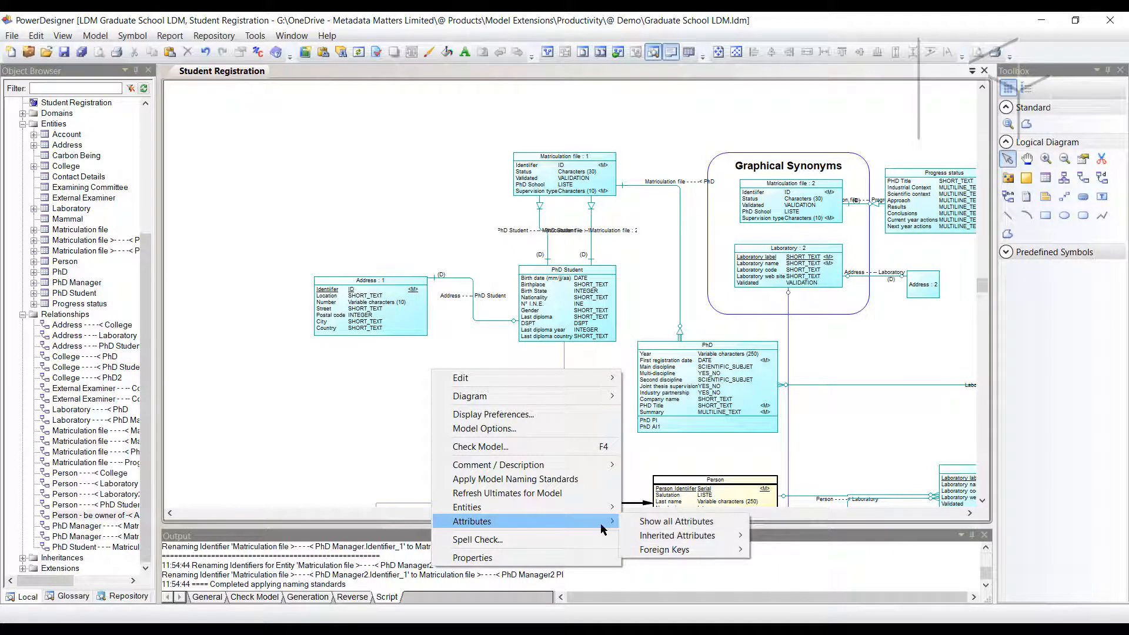
mouse_move(691, 534)
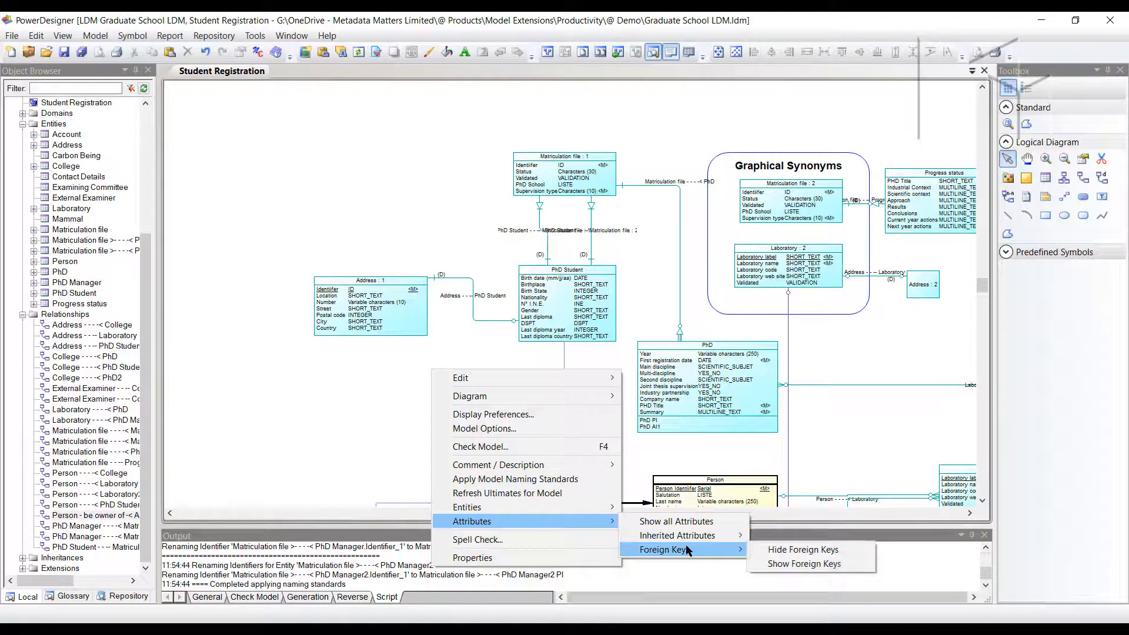
left_click(675, 522)
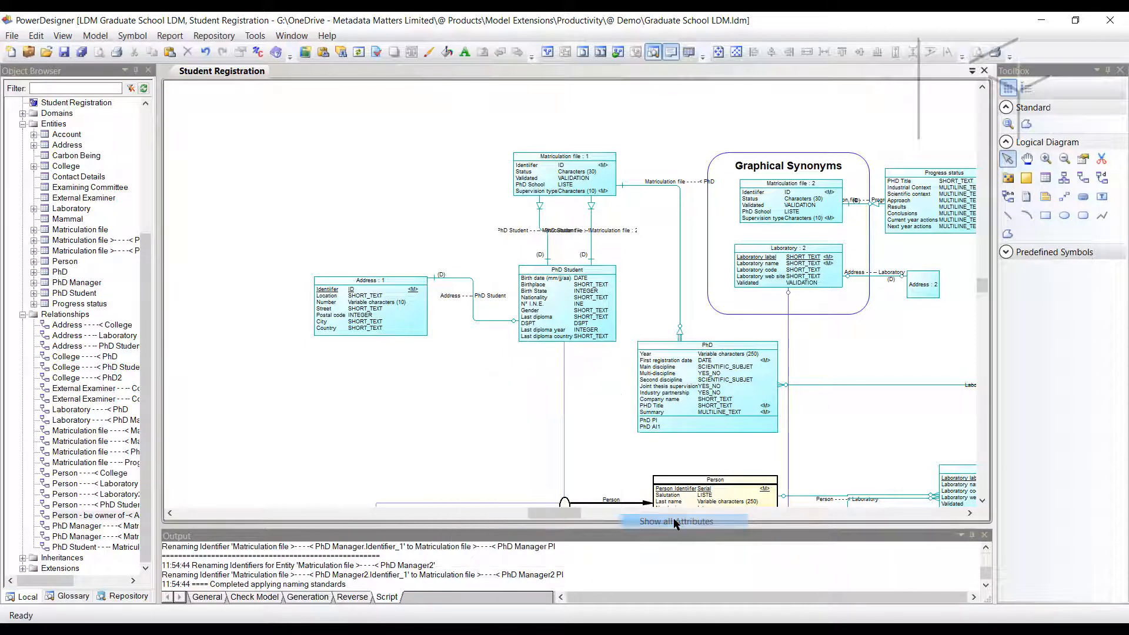
- Move the Matriculation file : 1 entity symbol straight up so it clears the enlarged PhD Student symbol
left_click(557, 160)
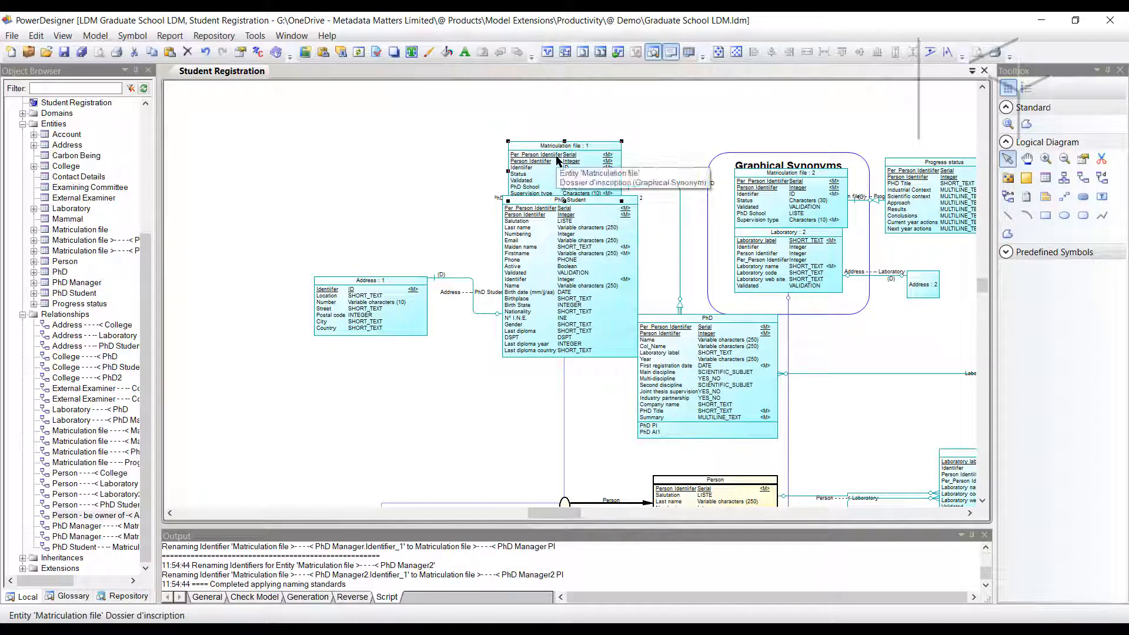
key("Up")
key("Up")
key("Up")
key("Up")
key("Up")
key("Up")
key("Up")
key("Up")
key("Up")
key("Up")
key("Up")
key("Up")
key("Up")
key("Up")
key("Up")
key("Up")
key("Up")
key("Up")
key("Up")
key("Up")
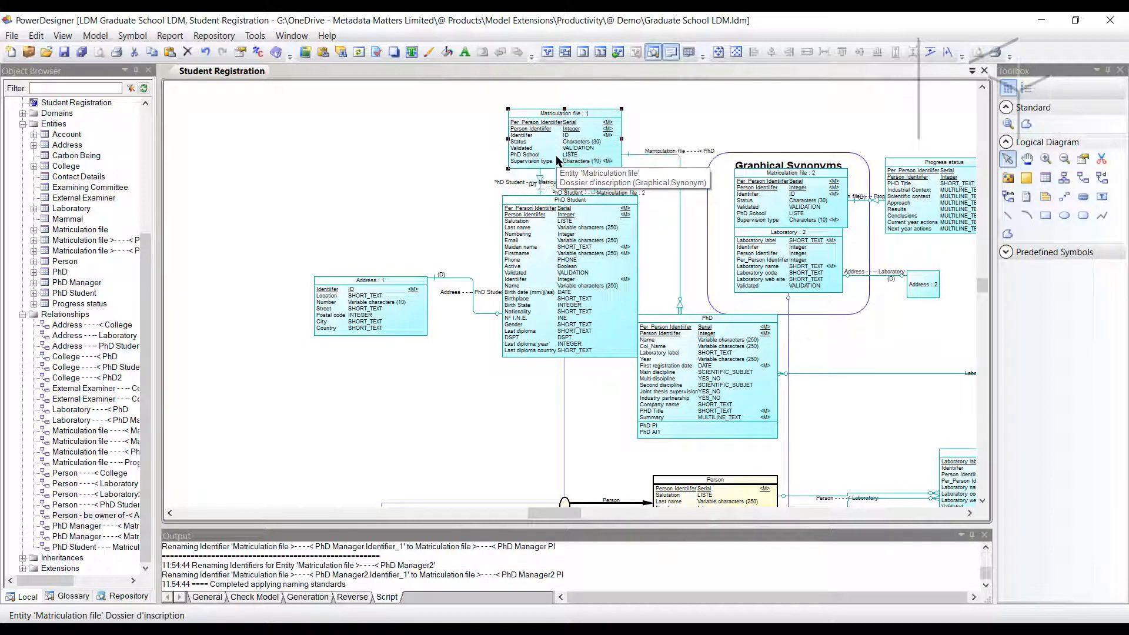
- Move the Address : 1 symbol up and away from PhD Student, and remove all corners from the relationship between them
left_click(373, 316)
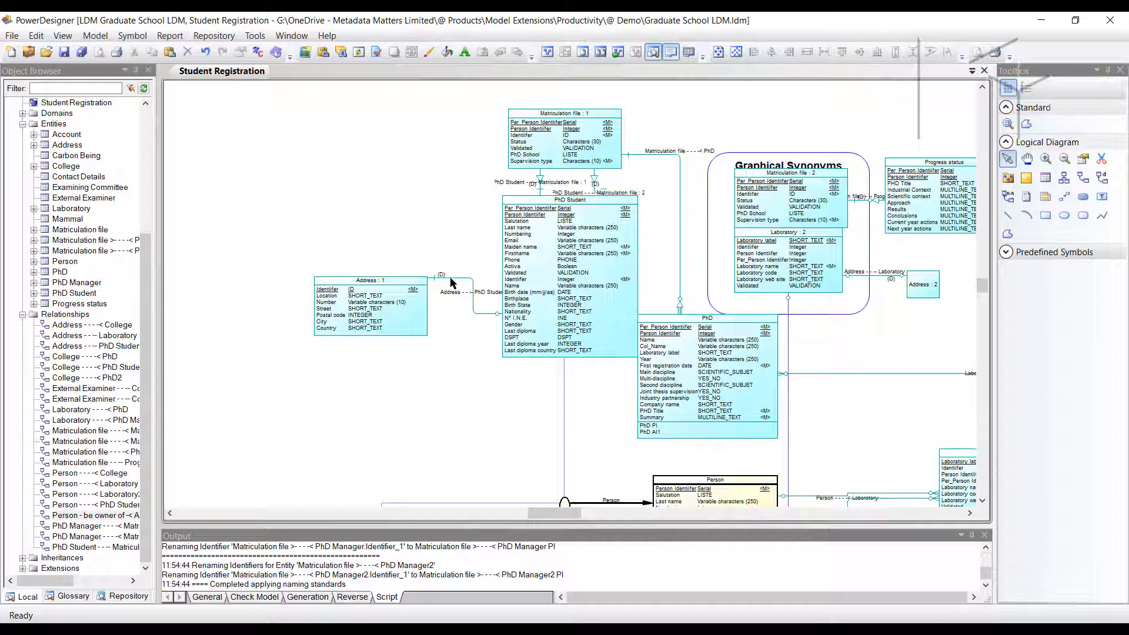
left_click_drag(451, 282, 414, 195)
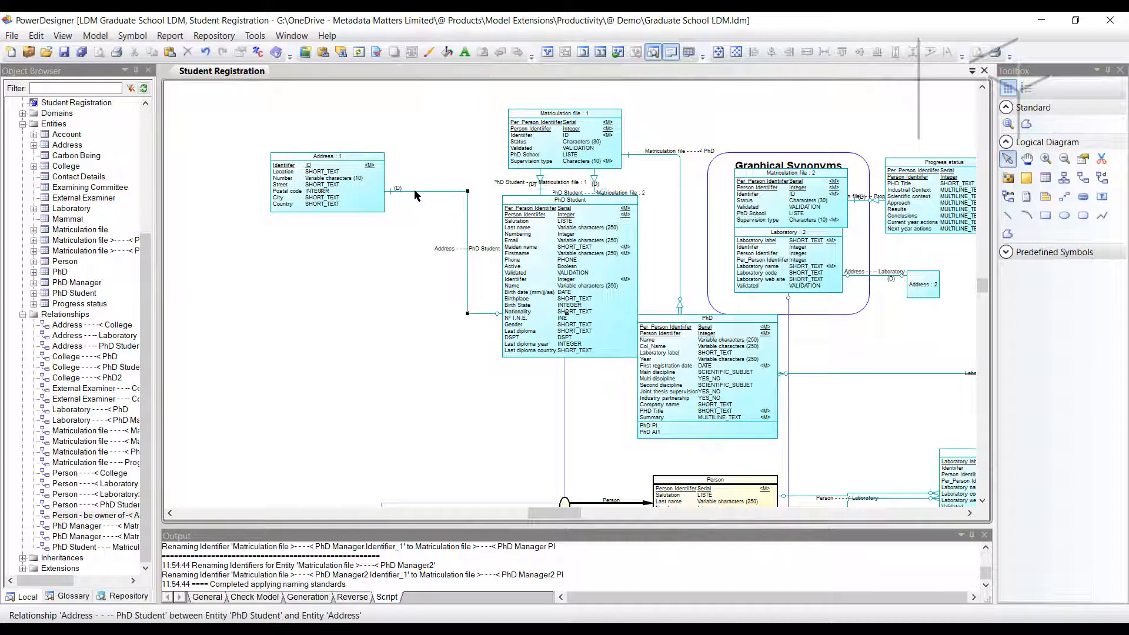
left_click(415, 194)
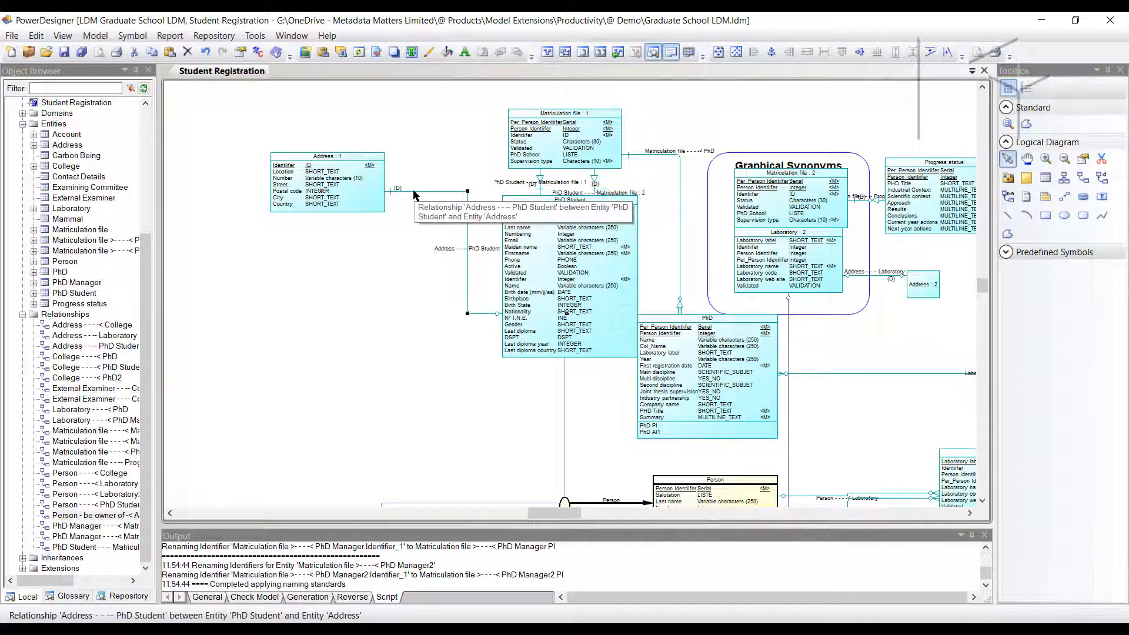
right_click(413, 192)
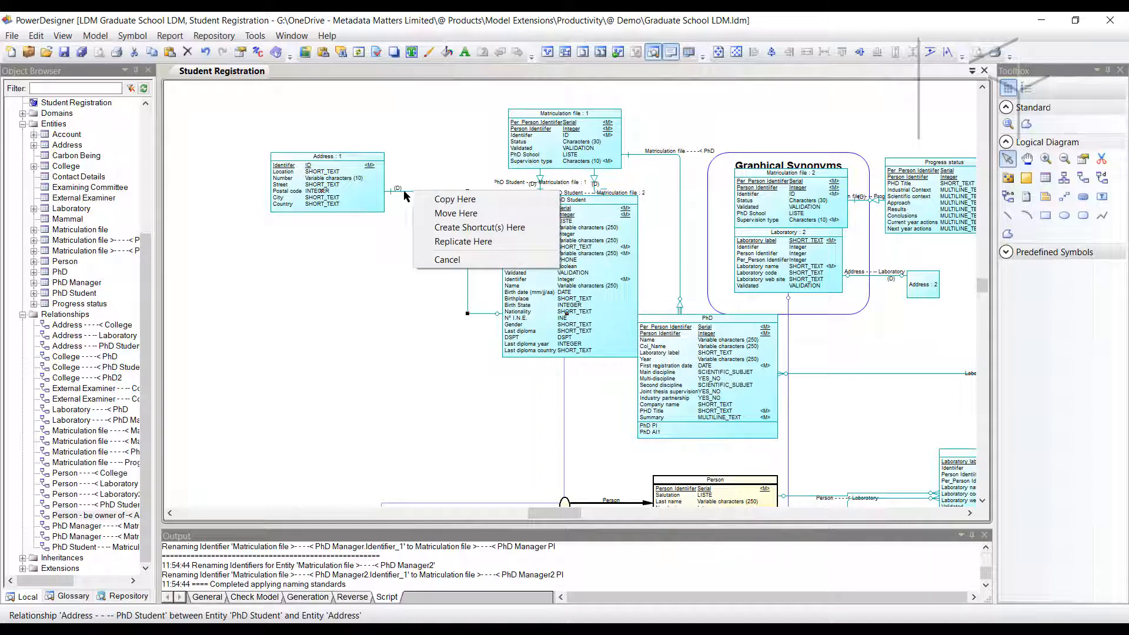
left_click(405, 192)
right_click(405, 194)
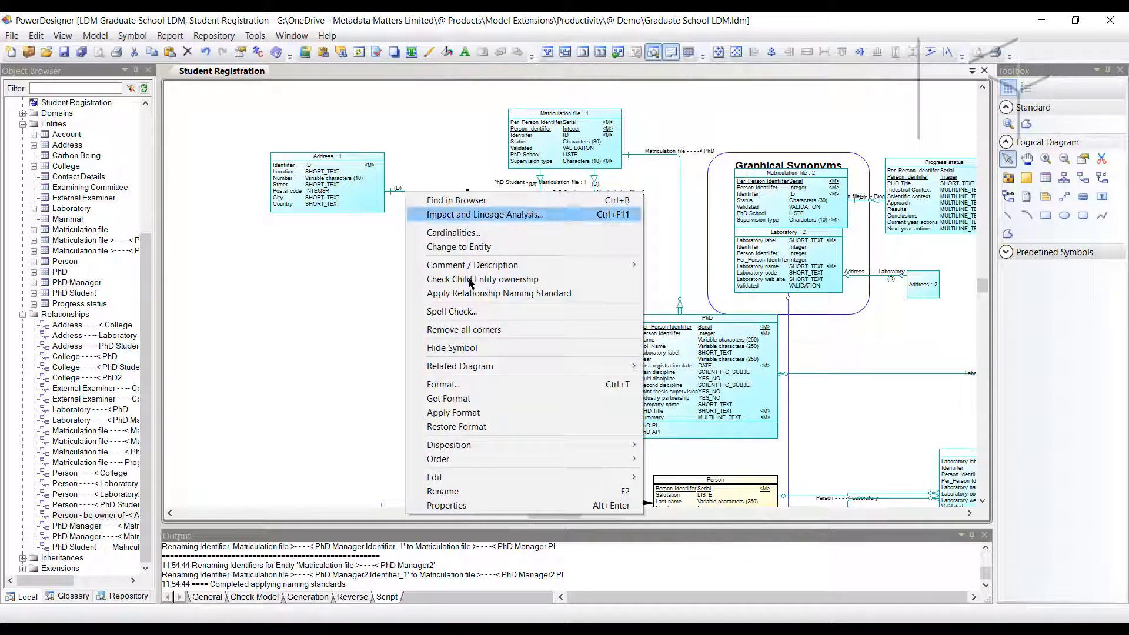
left_click(478, 330)
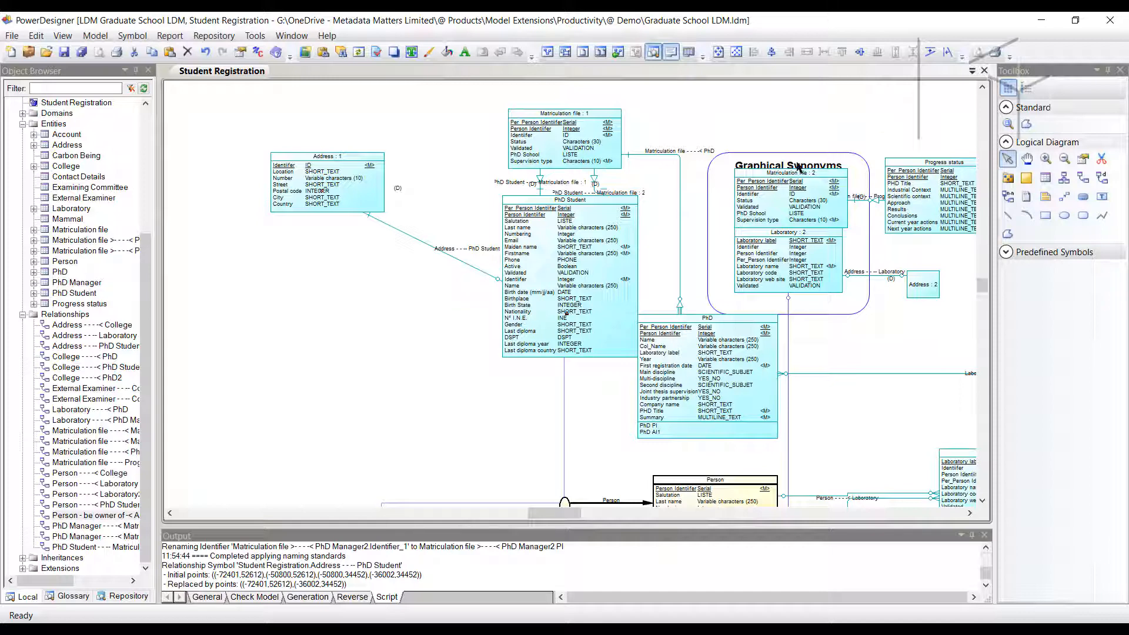
- Remove the graphical synonyms from the Student Registration diagram
left_click(798, 199)
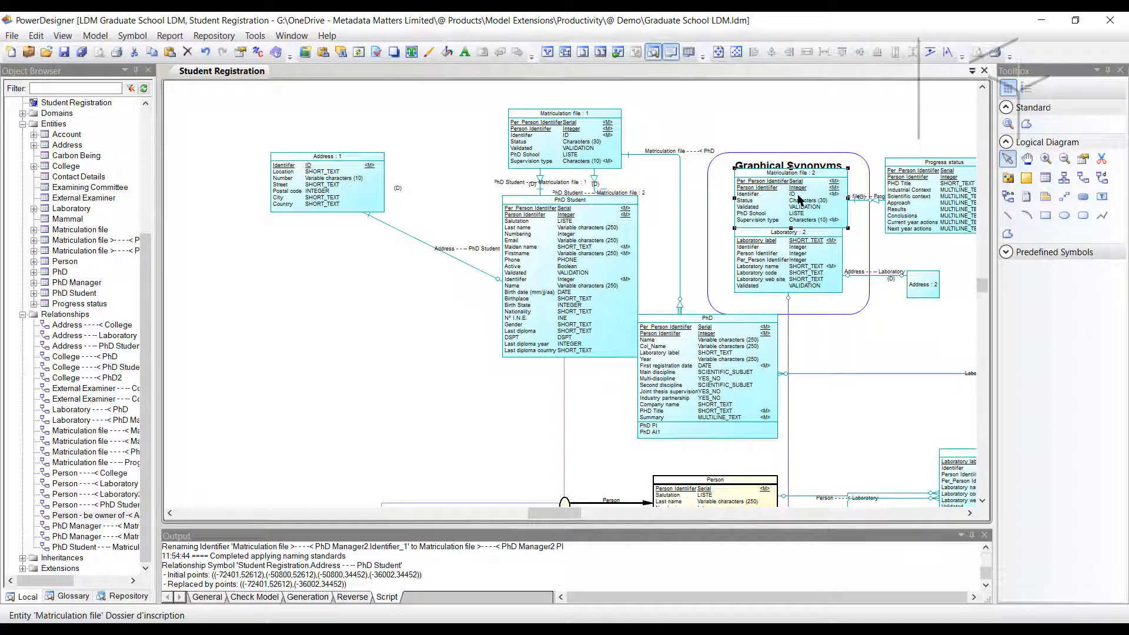
left_click(813, 260)
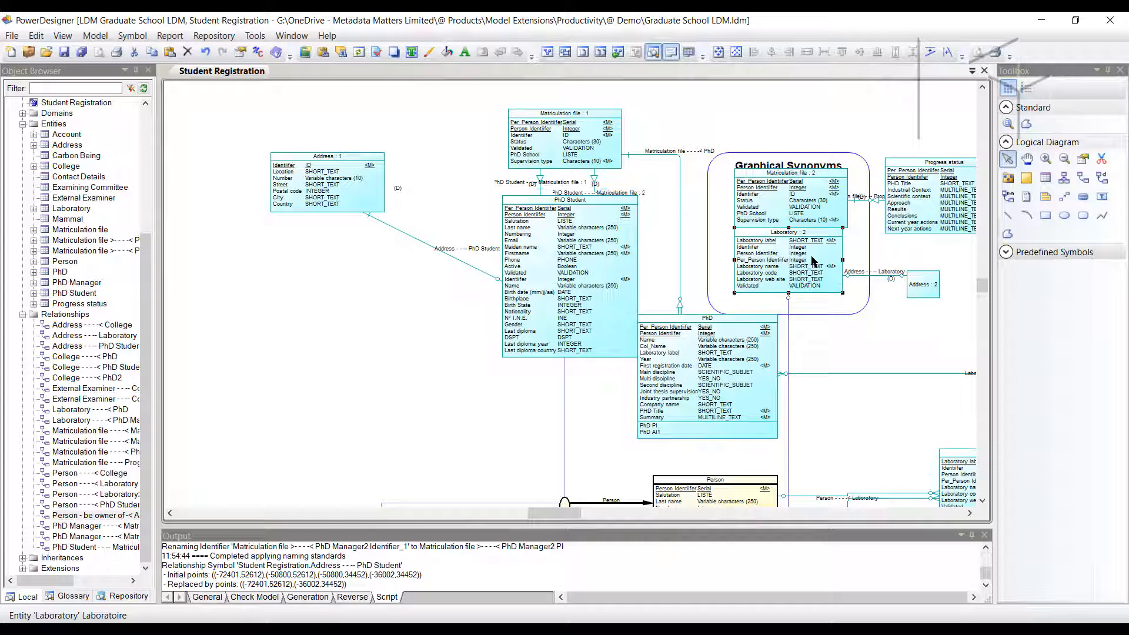
left_click(385, 330)
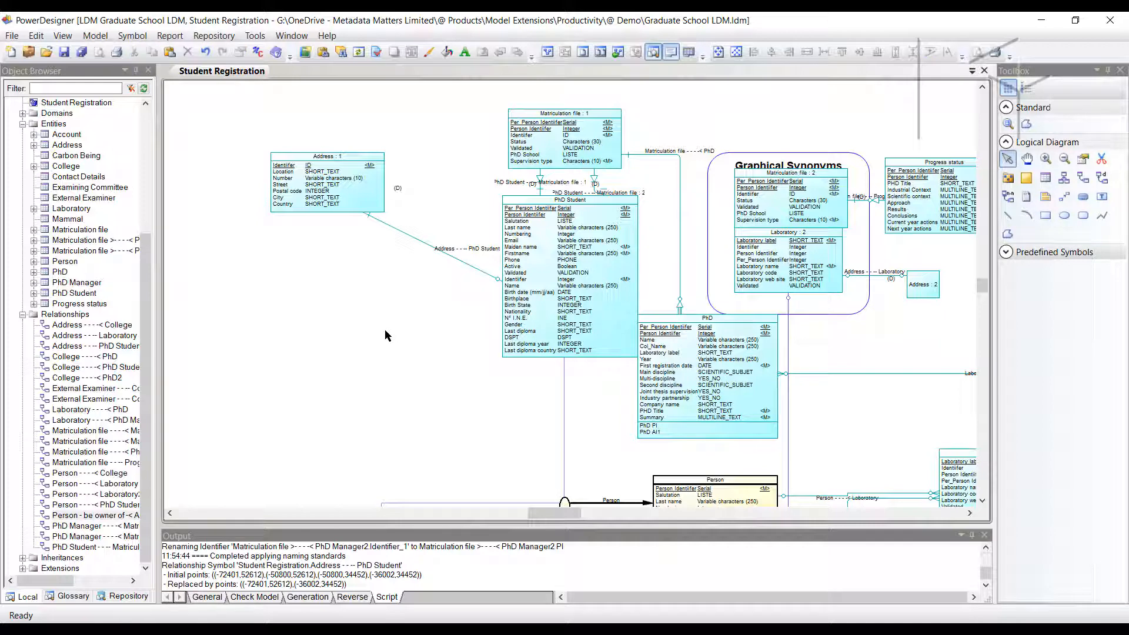
right_click(385, 330)
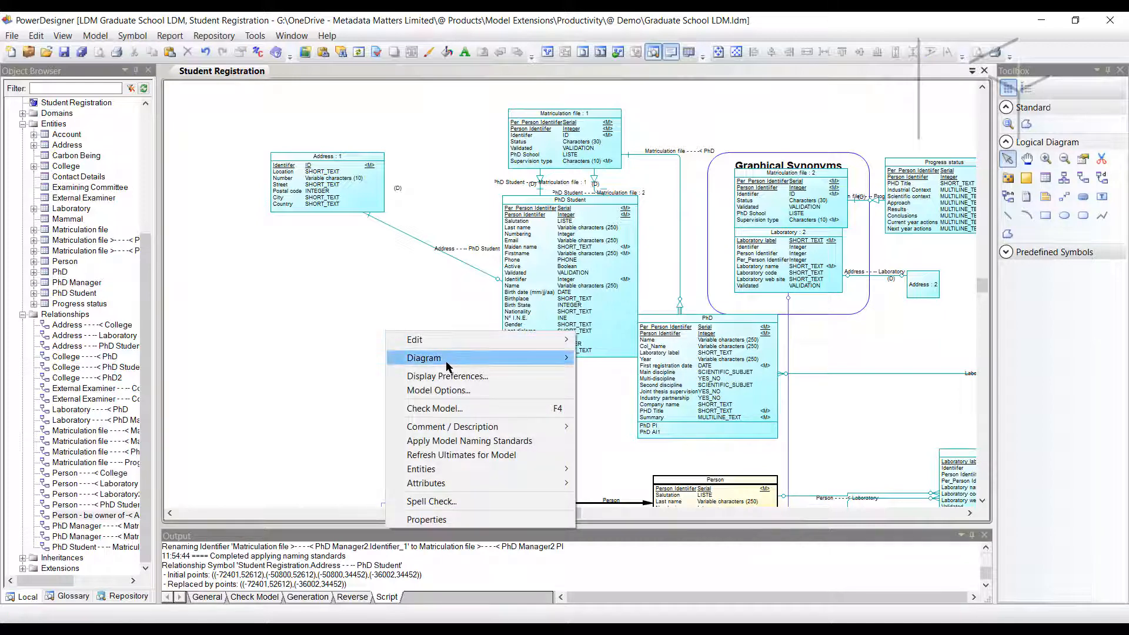
mouse_move(445, 366)
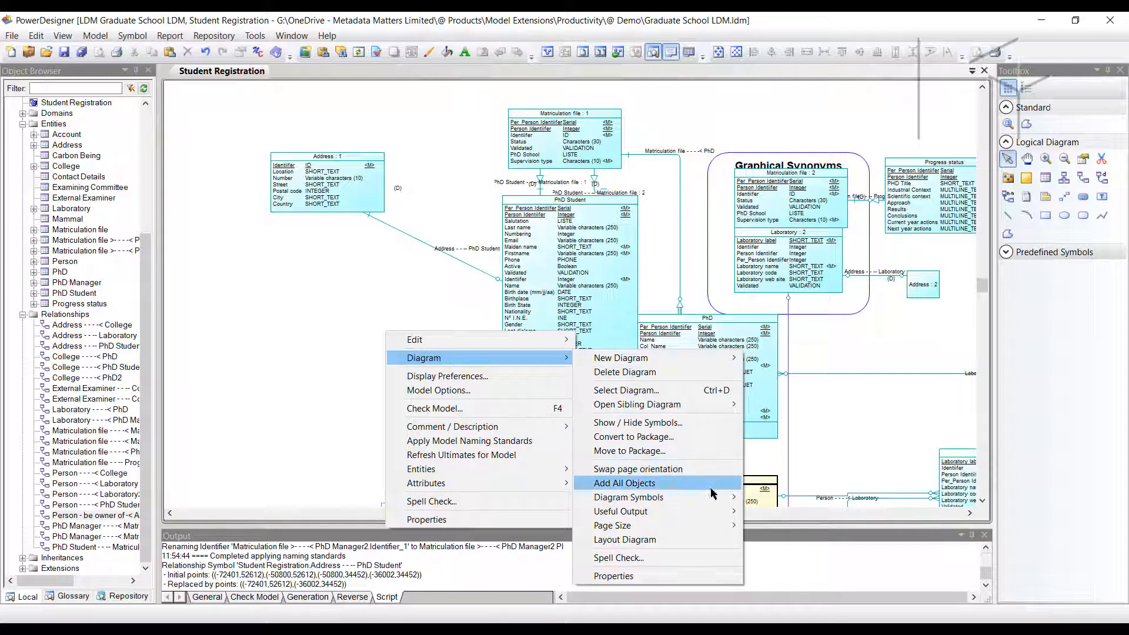
mouse_move(717, 499)
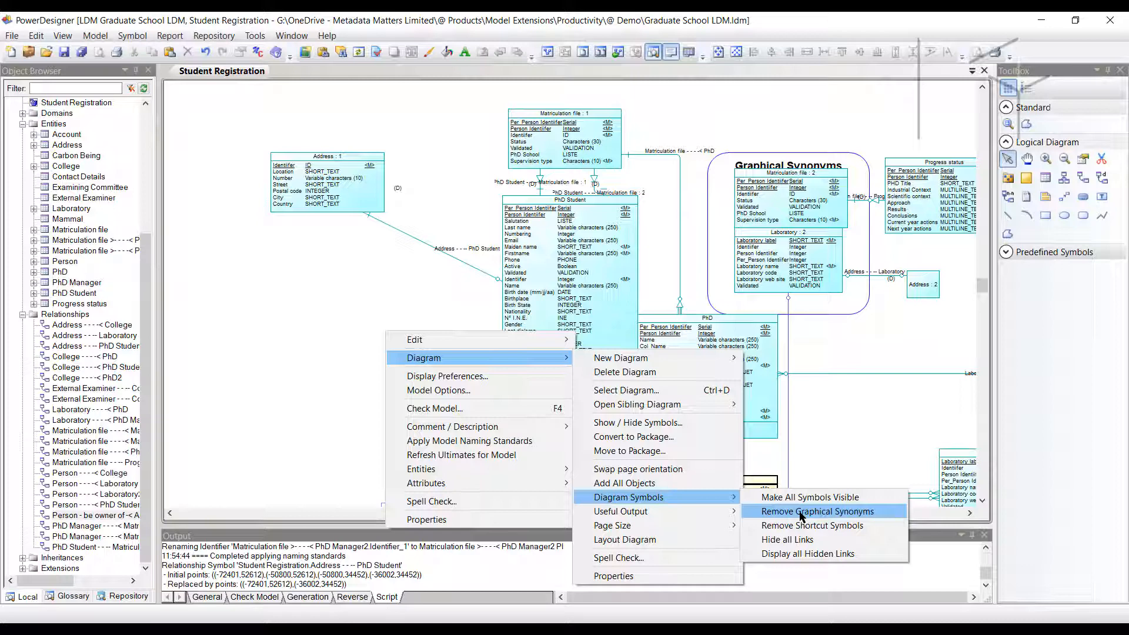
left_click(801, 512)
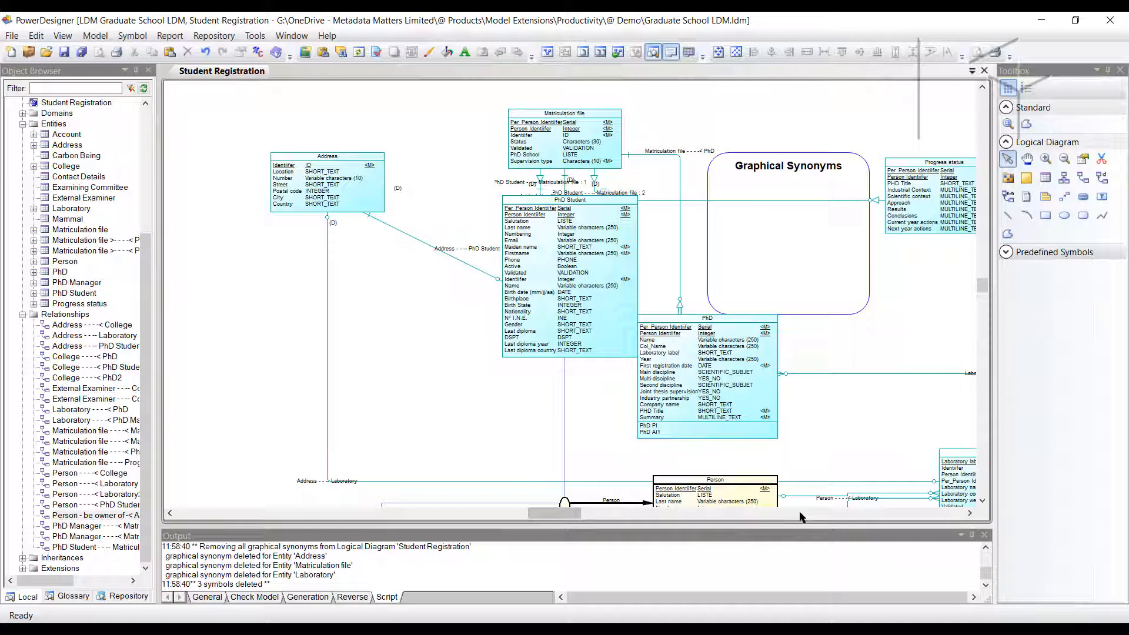
scroll(821, 414, "down", 1)
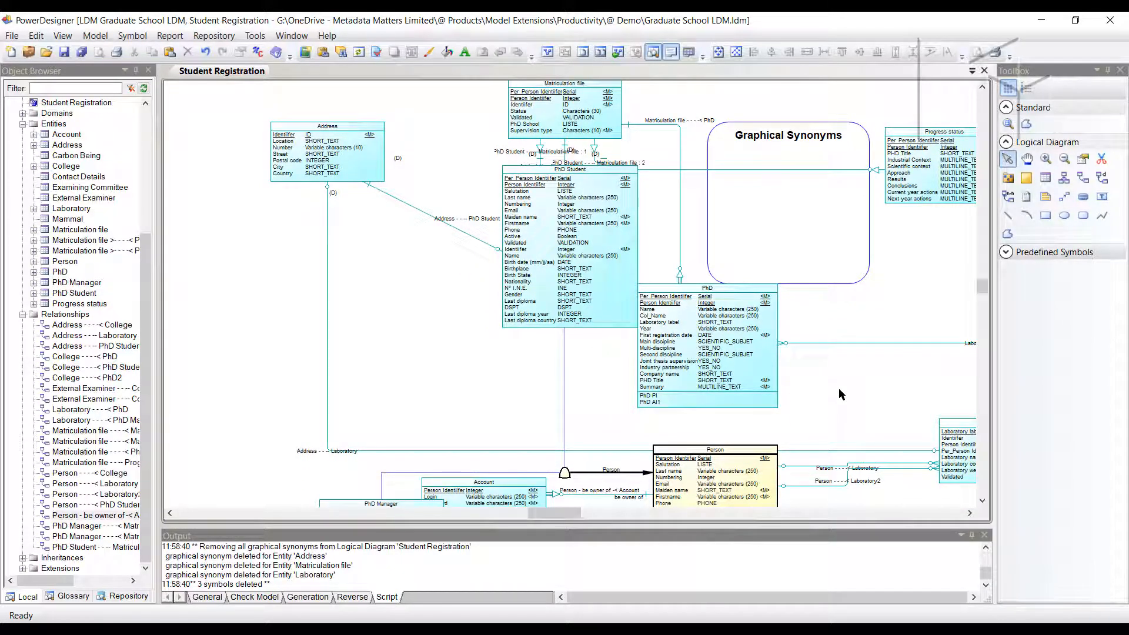
scroll(840, 394, "down", 1)
scroll(839, 394, "down", 3)
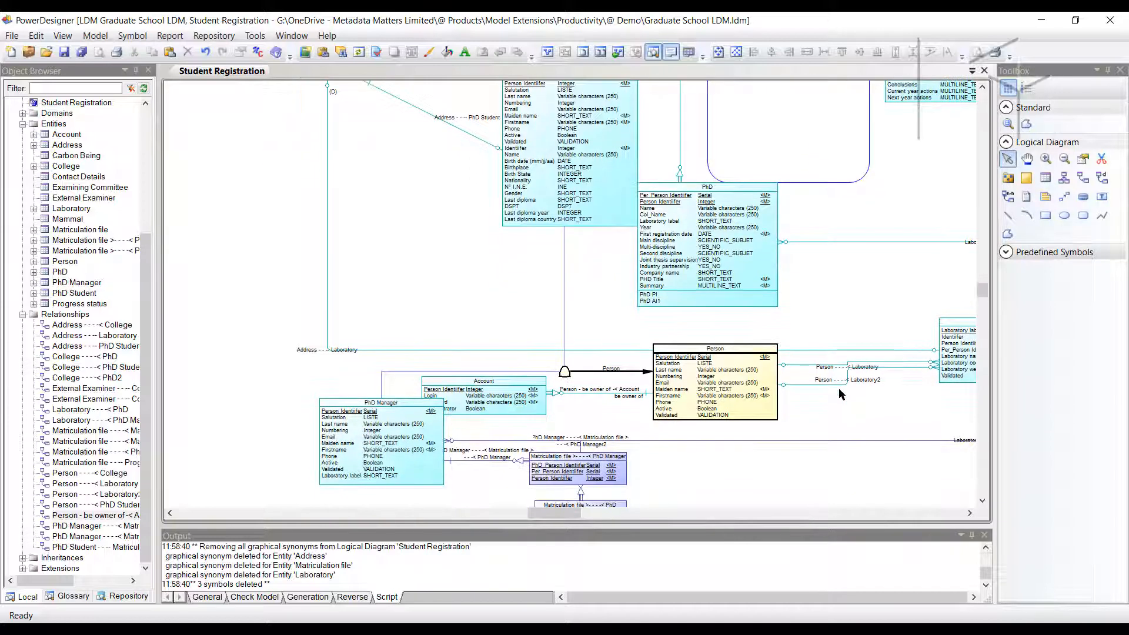